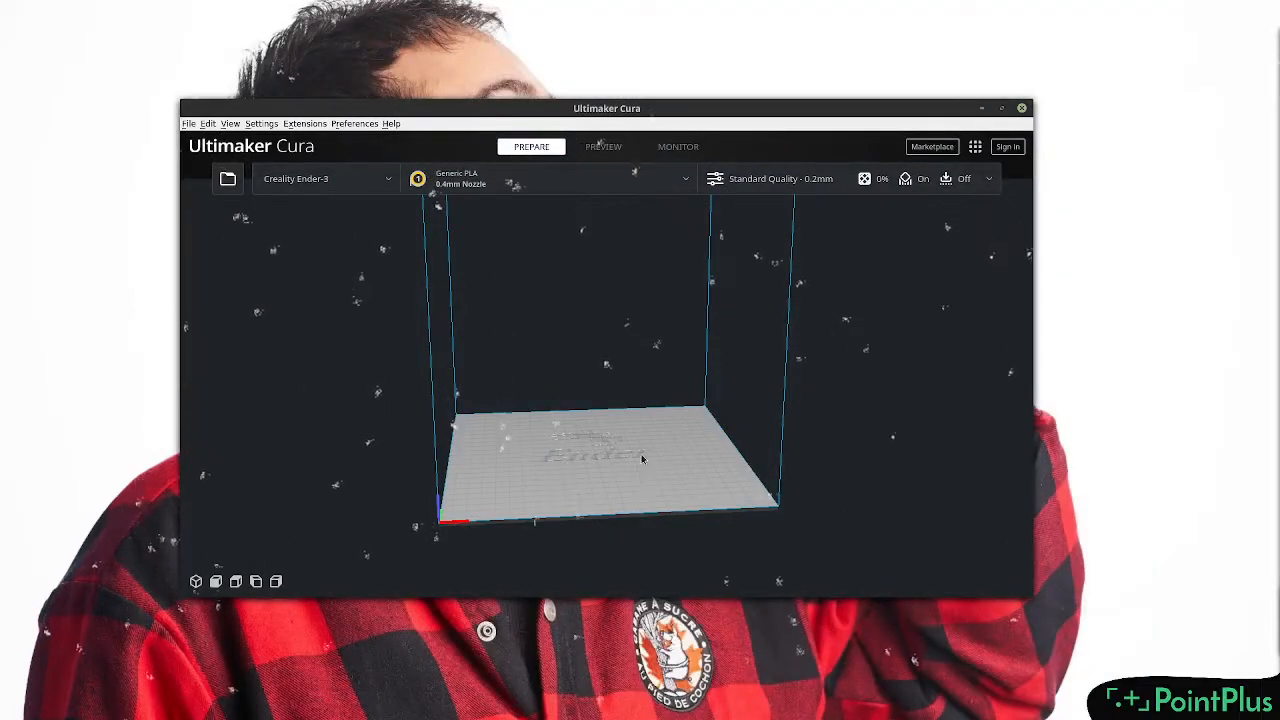
Maximize the slicer window so that the empty build plate fills the screen.
mouse_move(642, 459)
right_mouse_down()
mouse_move(620, 500)
mouse_move(631, 468)
mouse_move(660, 463)
right_mouse_up()
left_click(674, 72)
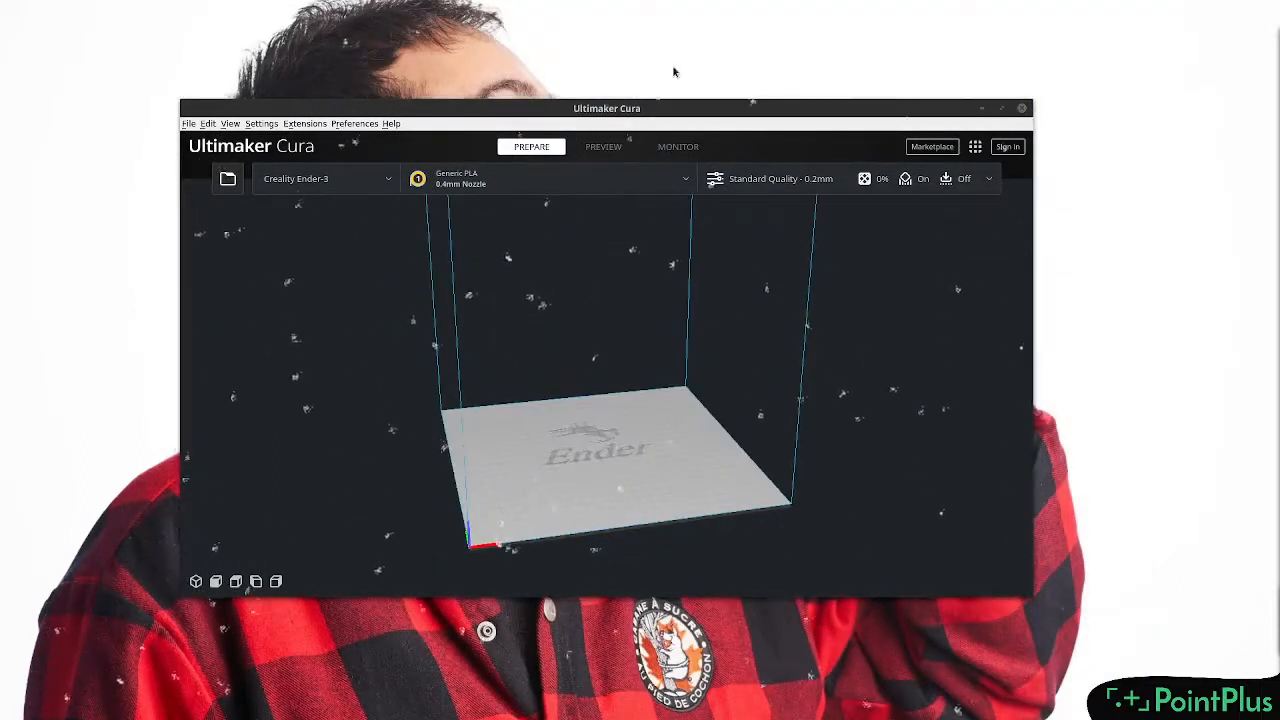
left_click(665, 112)
double_click(665, 110)
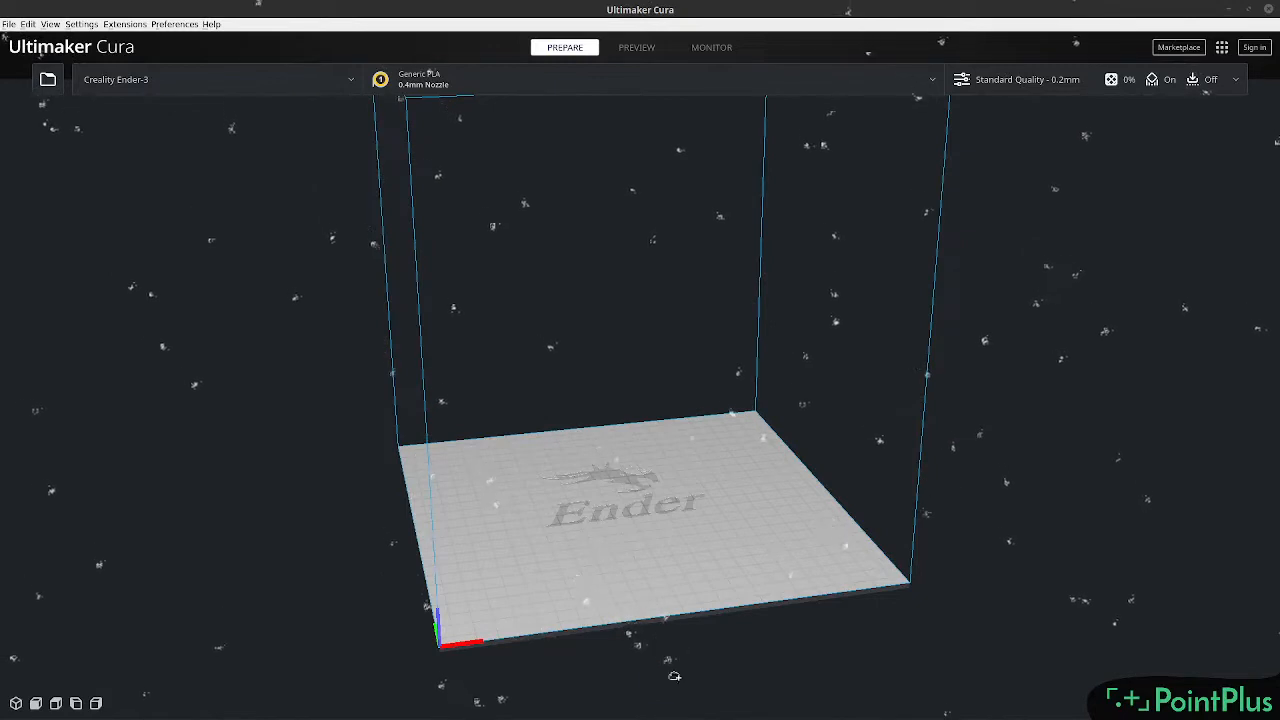
Load the CE3_saping tree model and the "Joyeux Noël" nameplate model onto the build plate.
left_click_drag(674, 676, 608, 459)
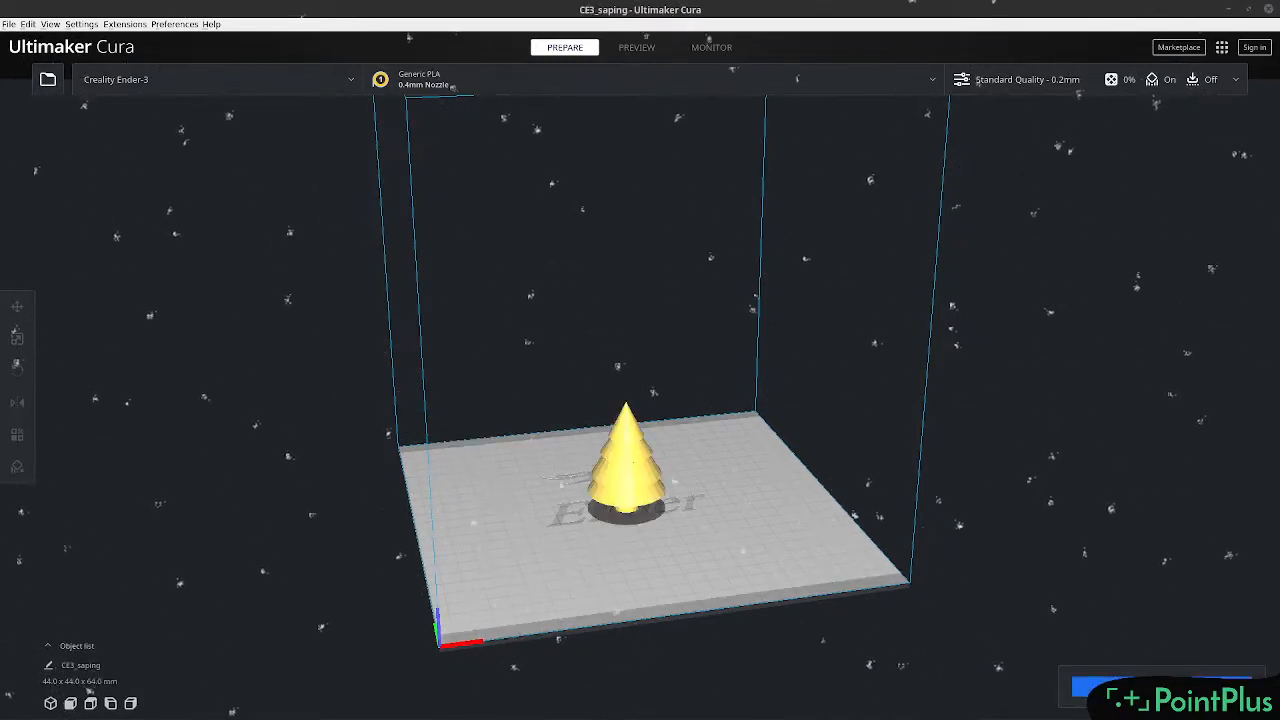
left_click_drag(618, 600, 640, 557)
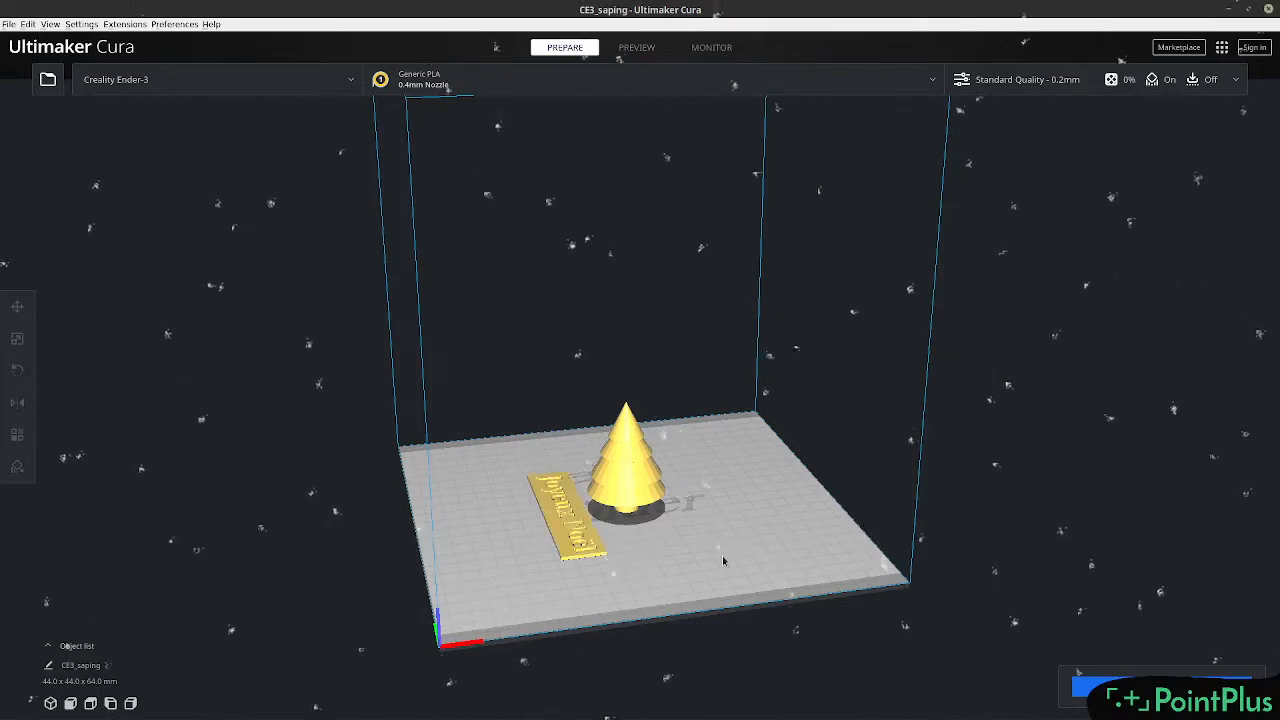
right_click_drag(614, 580, 555, 528)
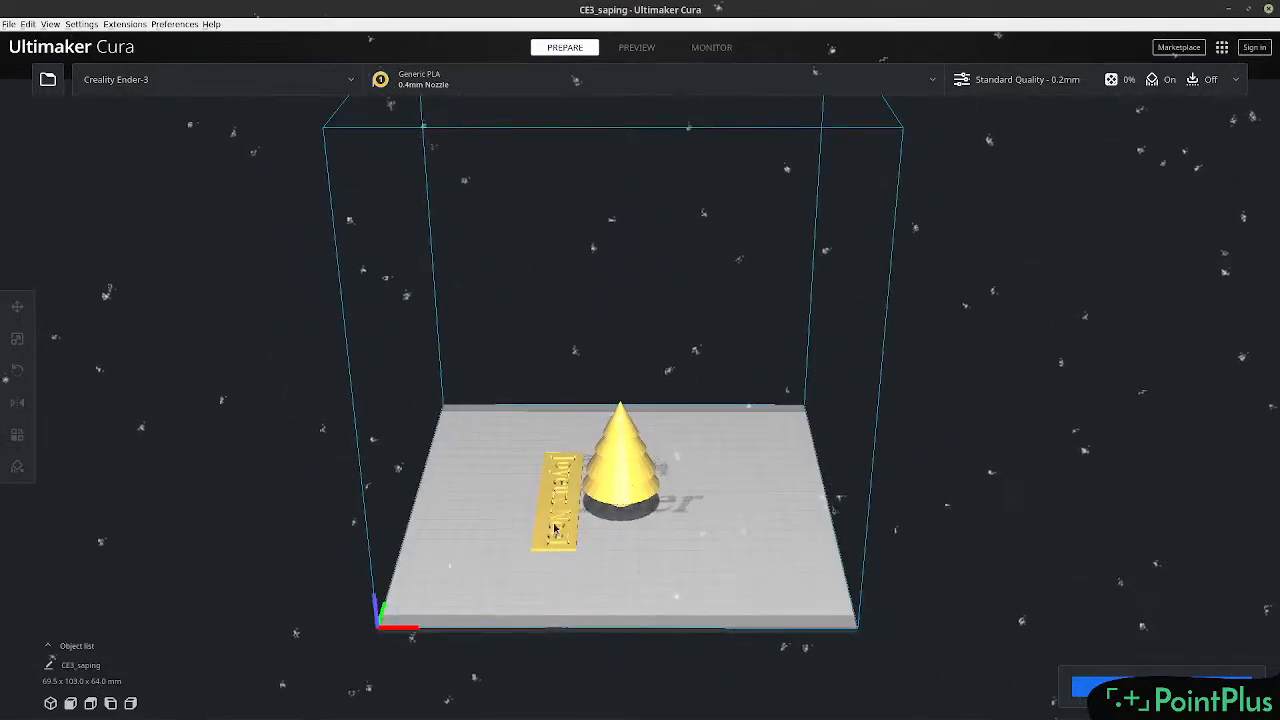
Shift the tree slightly on the build plate and delete the "Joyeux Noël" nameplate.
left_click(630, 480)
mouse_move(619, 474)
left_mouse_down()
mouse_move(729, 491)
mouse_move(766, 457)
mouse_move(649, 432)
mouse_move(648, 446)
mouse_move(538, 450)
mouse_move(632, 492)
left_mouse_up()
left_click(563, 543)
key("Delete")
left_click(550, 482)
Center the tree on the build plate and scale it uniformly to about 306%.
right_click(632, 492)
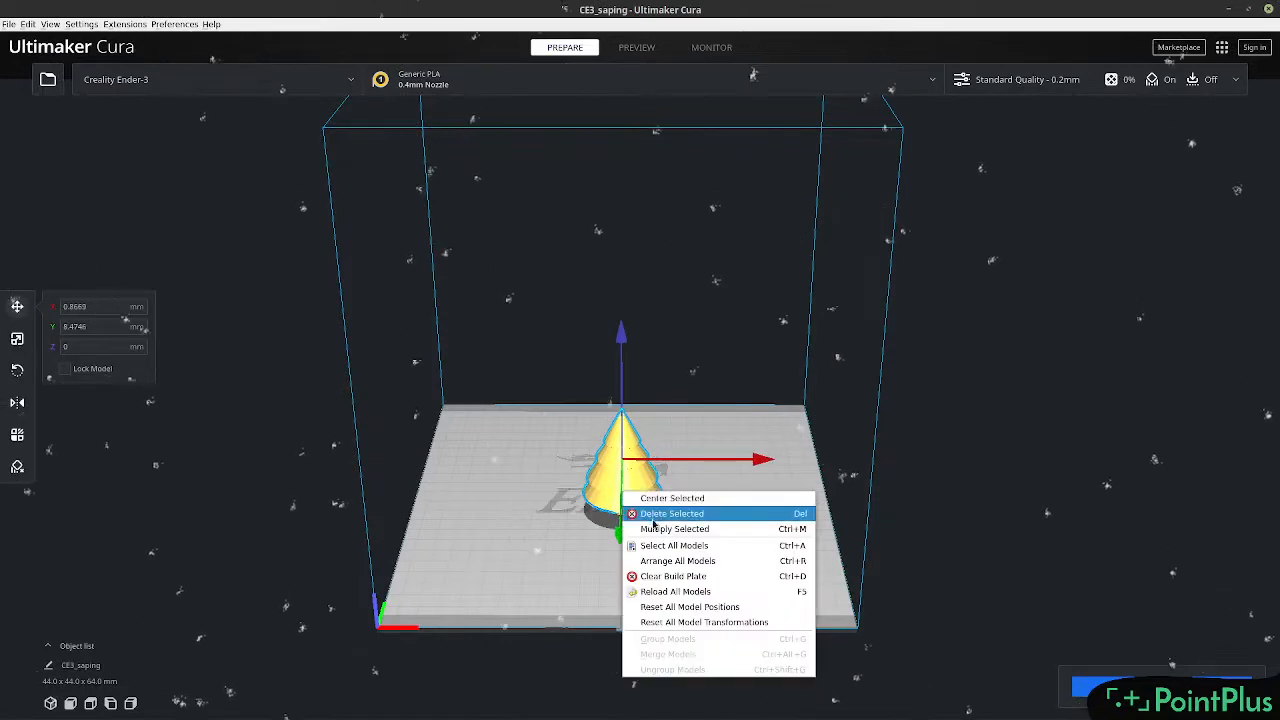
left_click(648, 498)
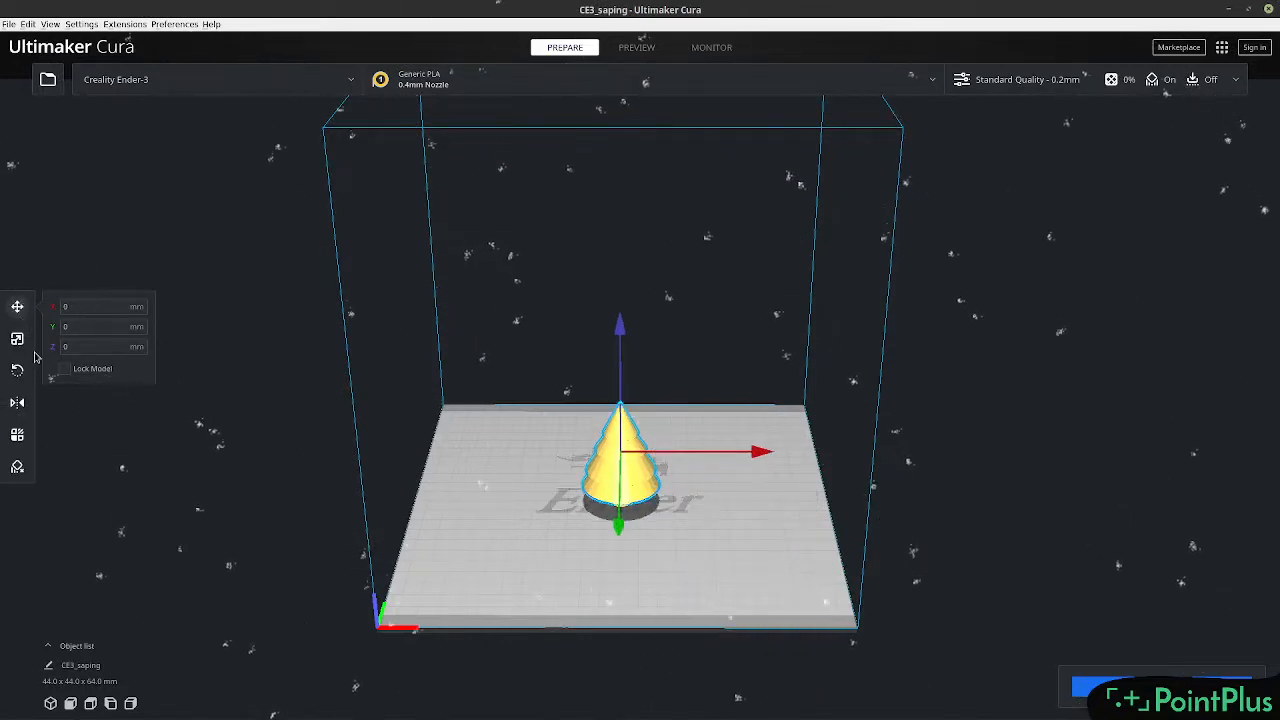
left_click(18, 339)
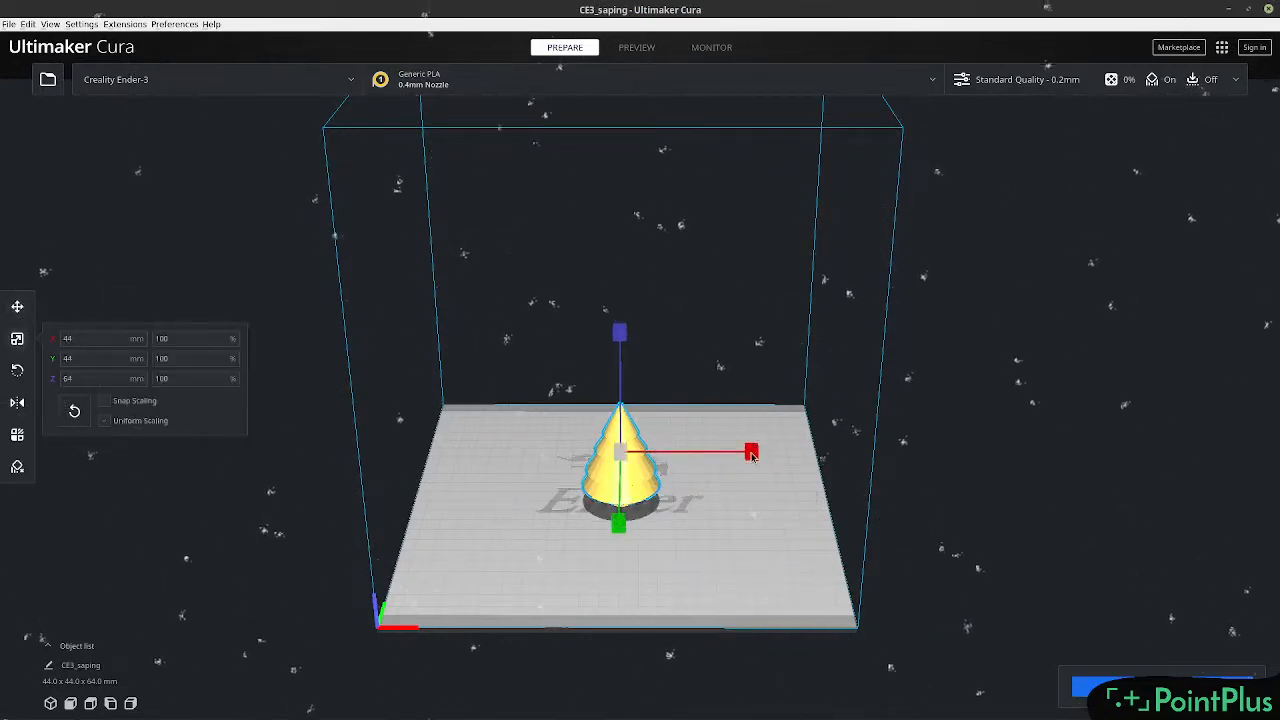
left_click_drag(752, 453, 658, 465)
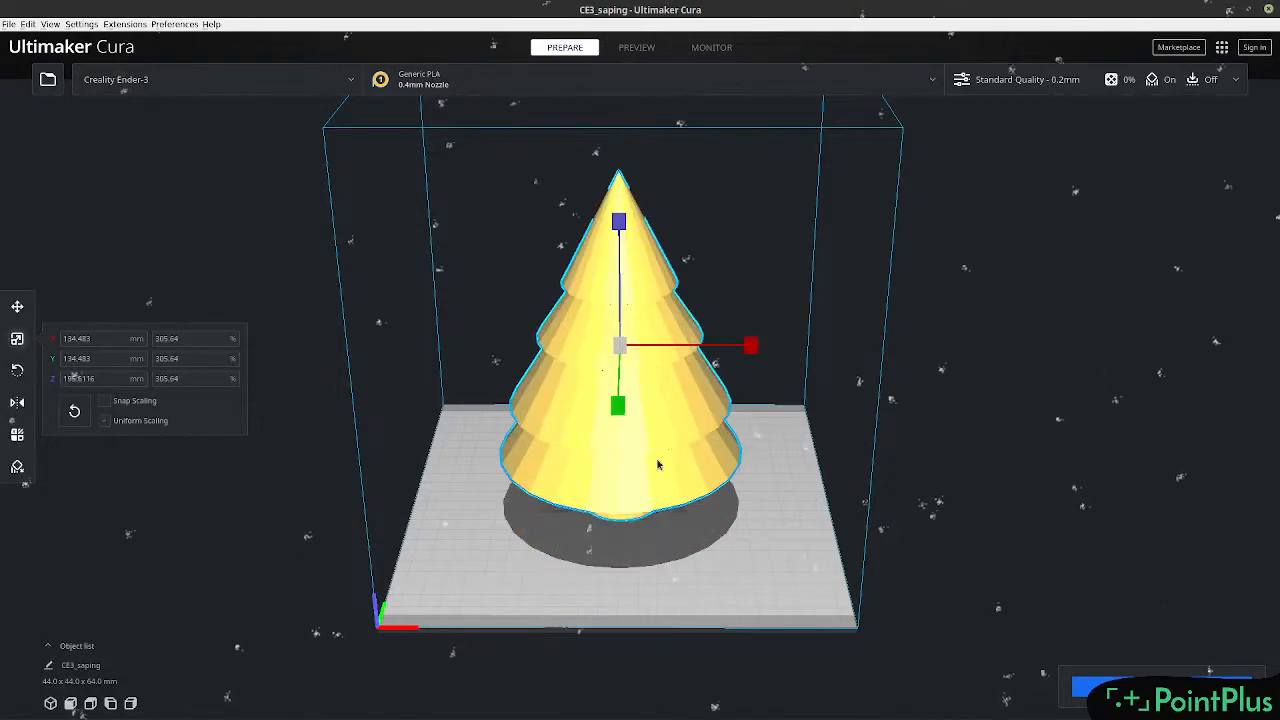
right_click_drag(769, 577, 688, 610)
left_click(624, 576)
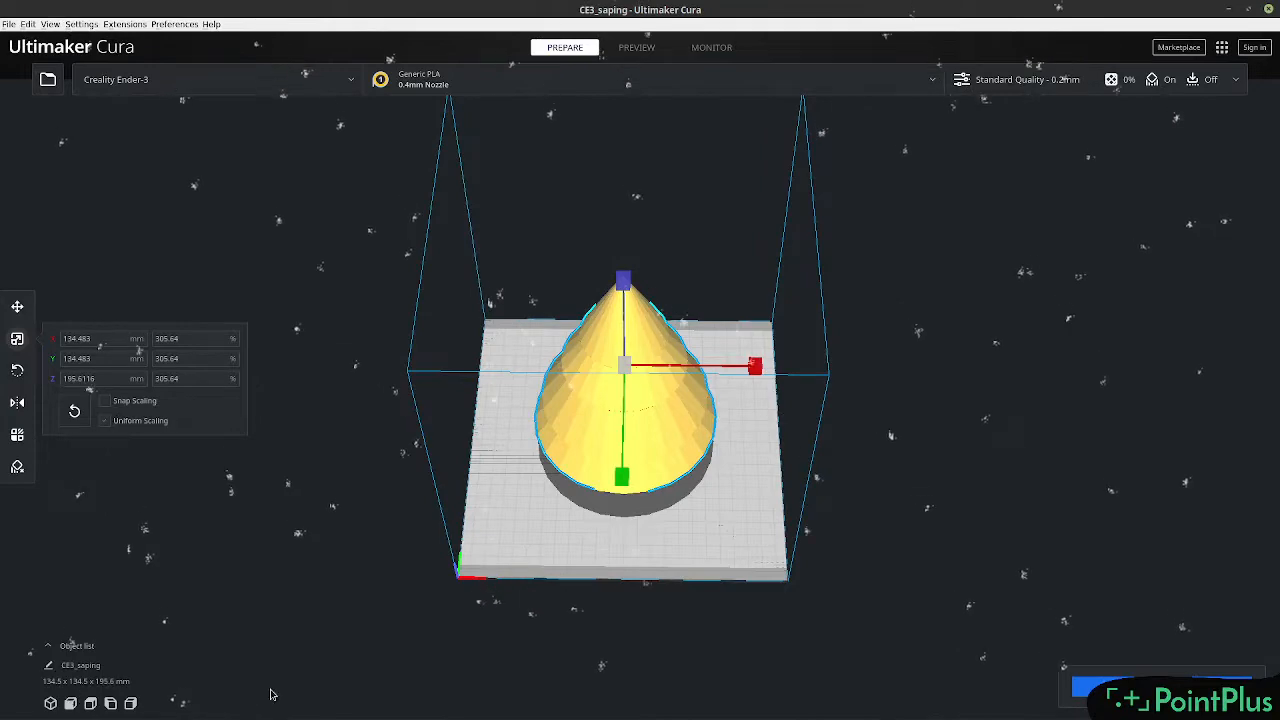
right_click_drag(560, 659, 619, 601)
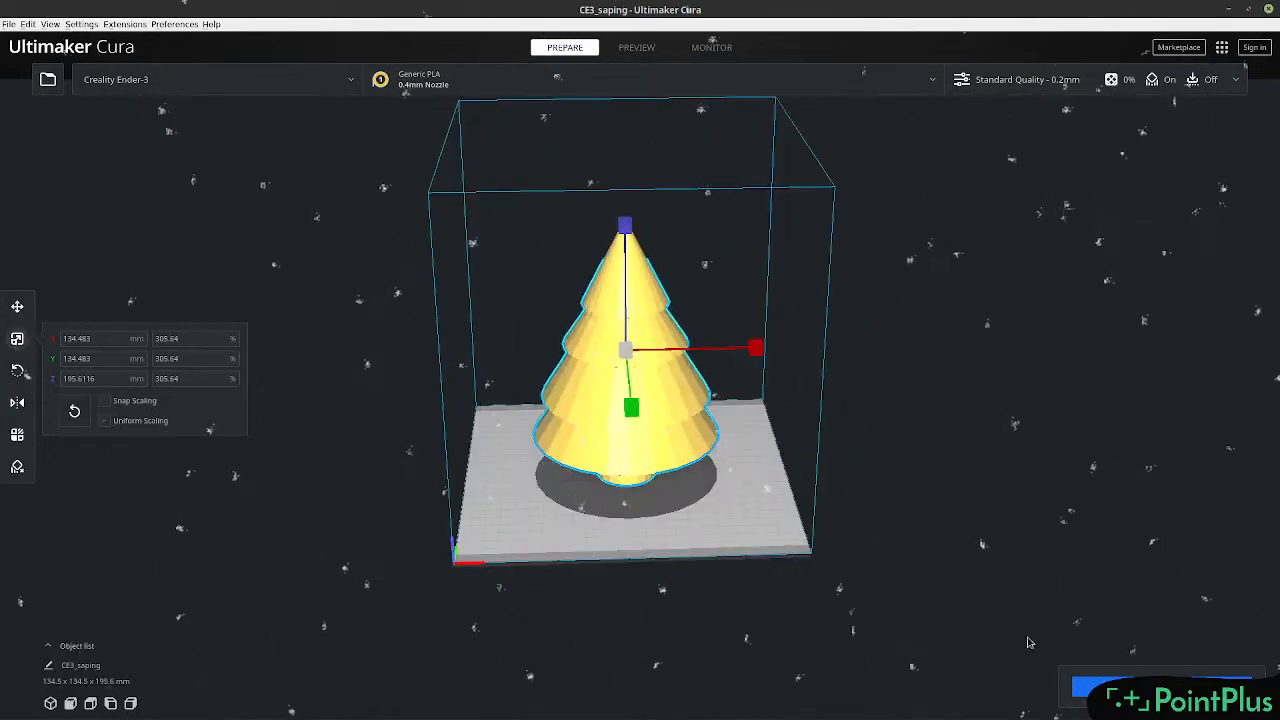
Show the print settings and open the layer preview of the sliced tree.
left_click(1237, 80)
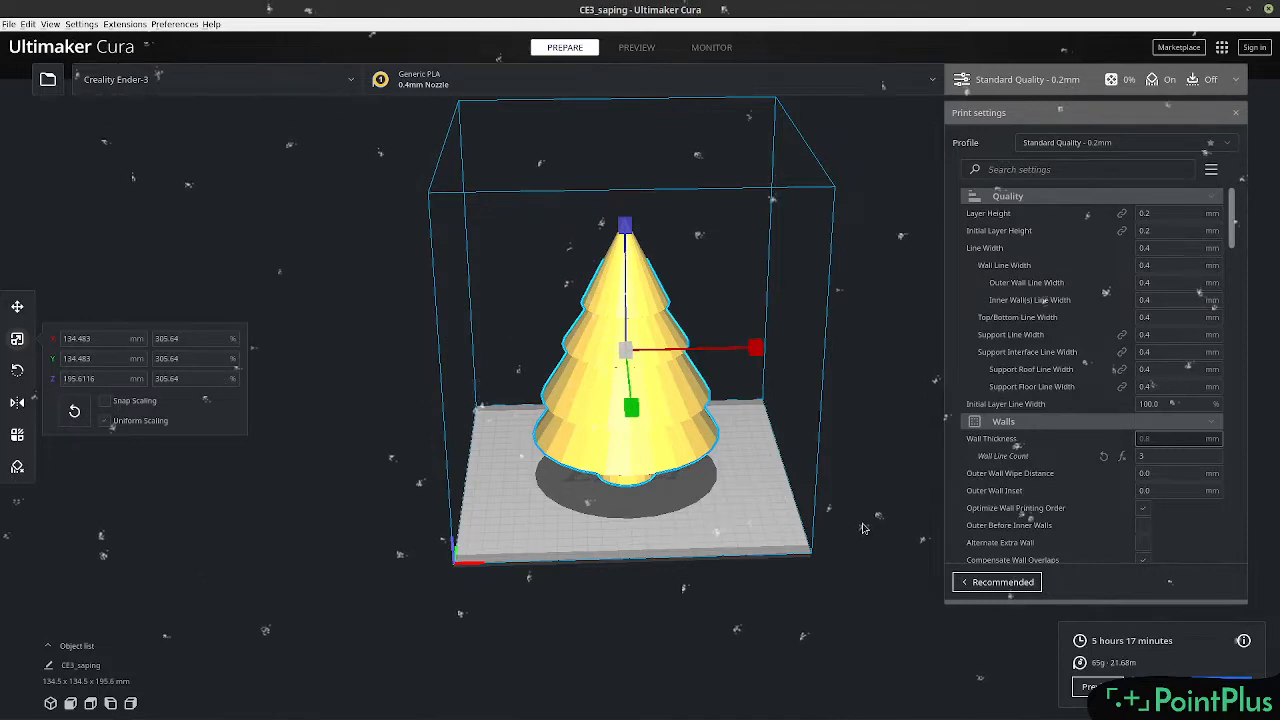
left_click(1092, 685)
scroll(750, 590, "up", 5)
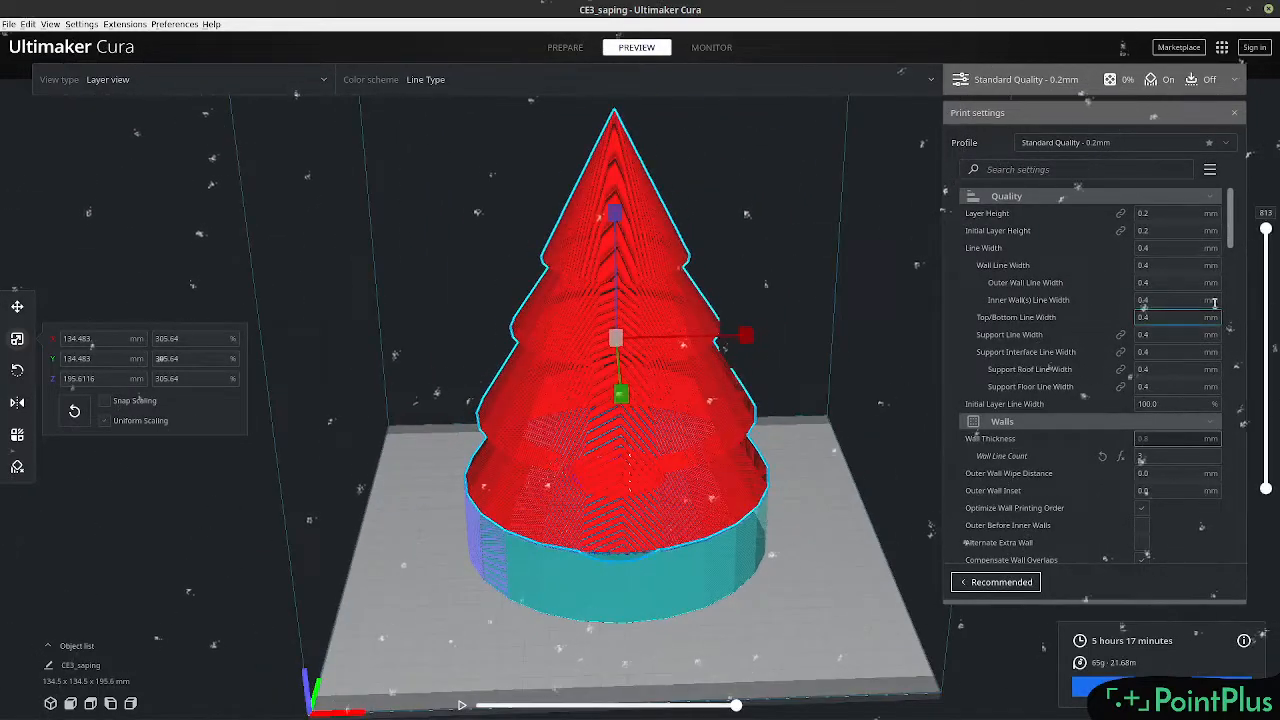
mouse_move(1268, 245)
left_mouse_down()
mouse_move(1266, 457)
mouse_move(1278, 484)
mouse_move(1276, 215)
mouse_move(1268, 470)
mouse_move(1266, 228)
left_mouse_up()
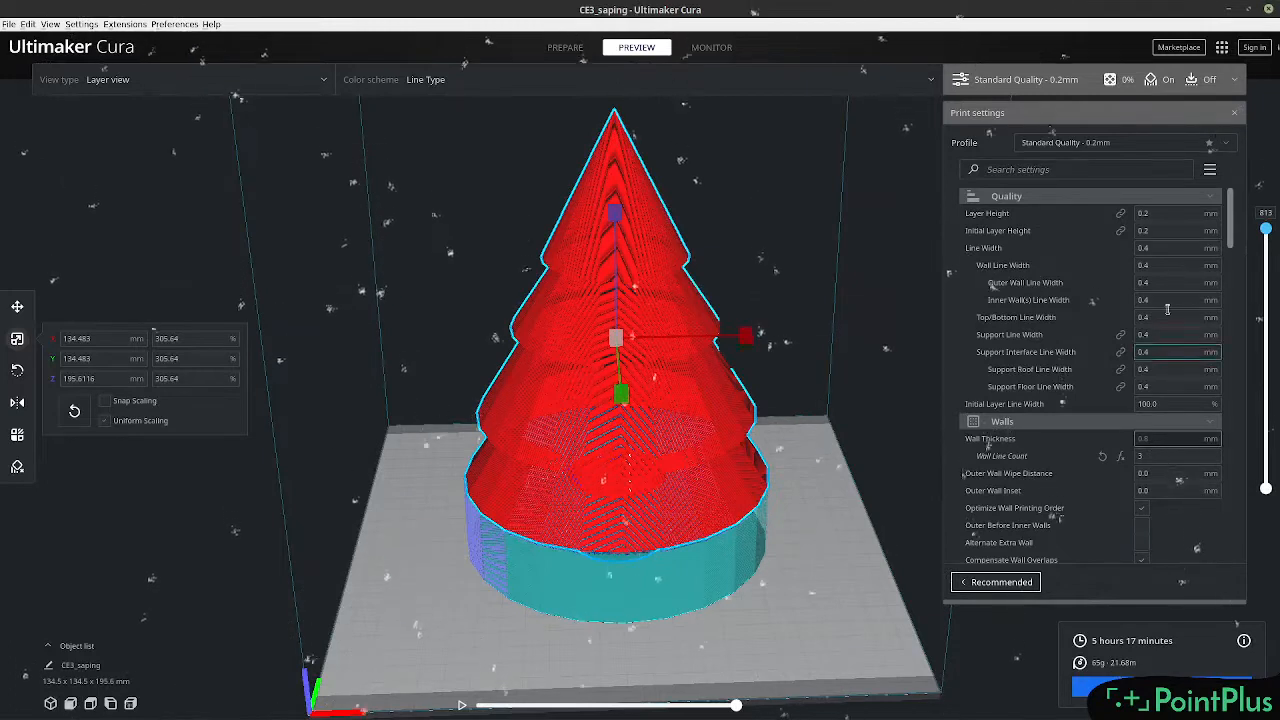
Lower the layer preview to layer 1 and rewind that layer's toolpath to its start.
left_click_drag(1271, 247, 1237, 489)
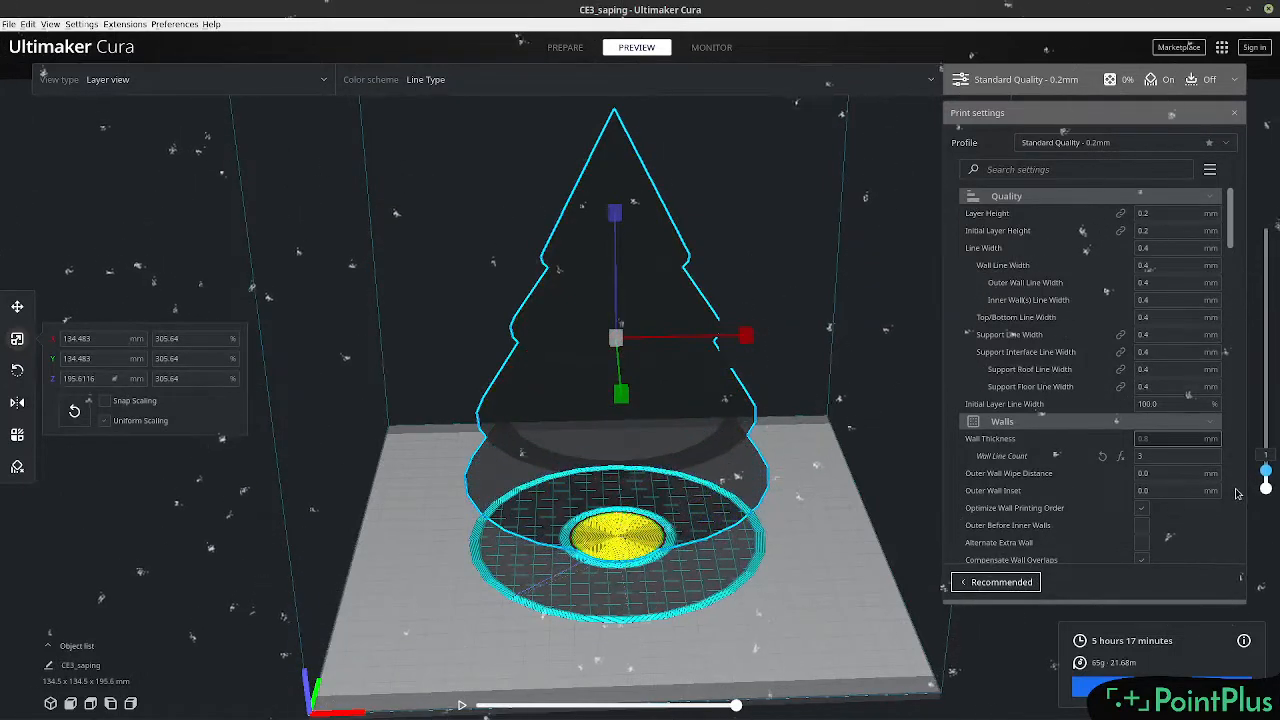
left_click_drag(1237, 489, 1198, 488)
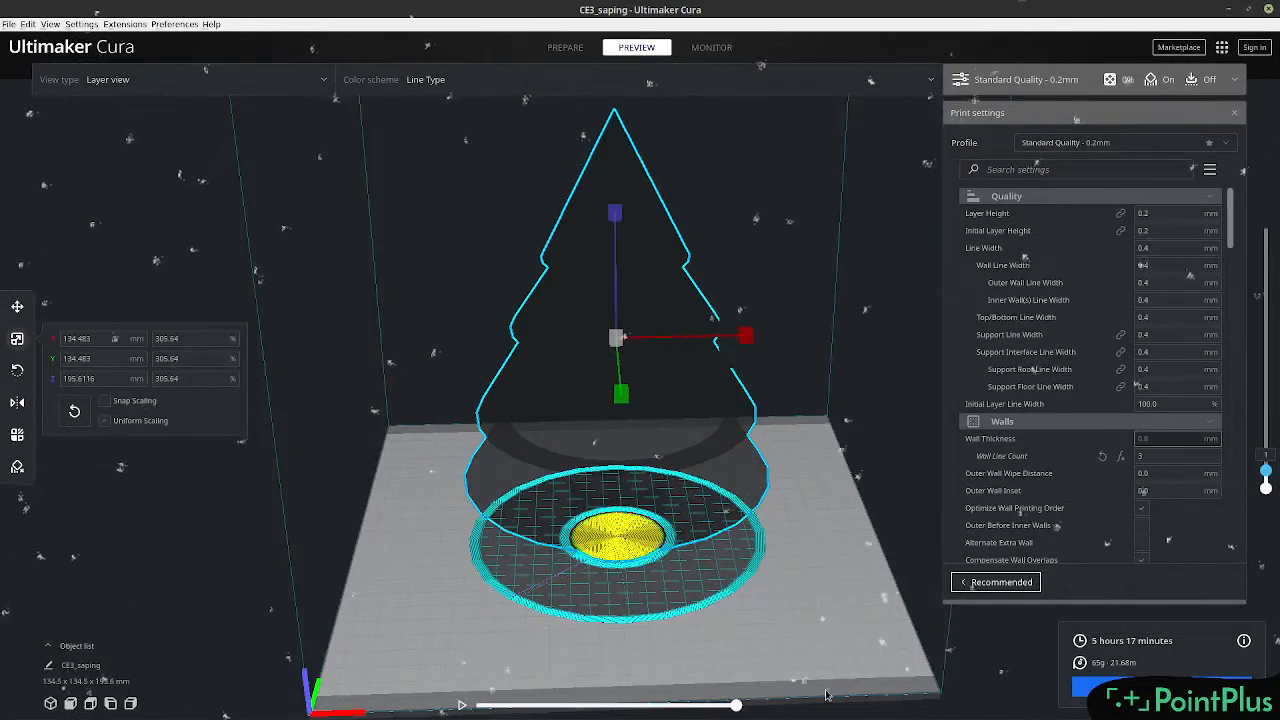
left_click_drag(738, 710, 476, 705)
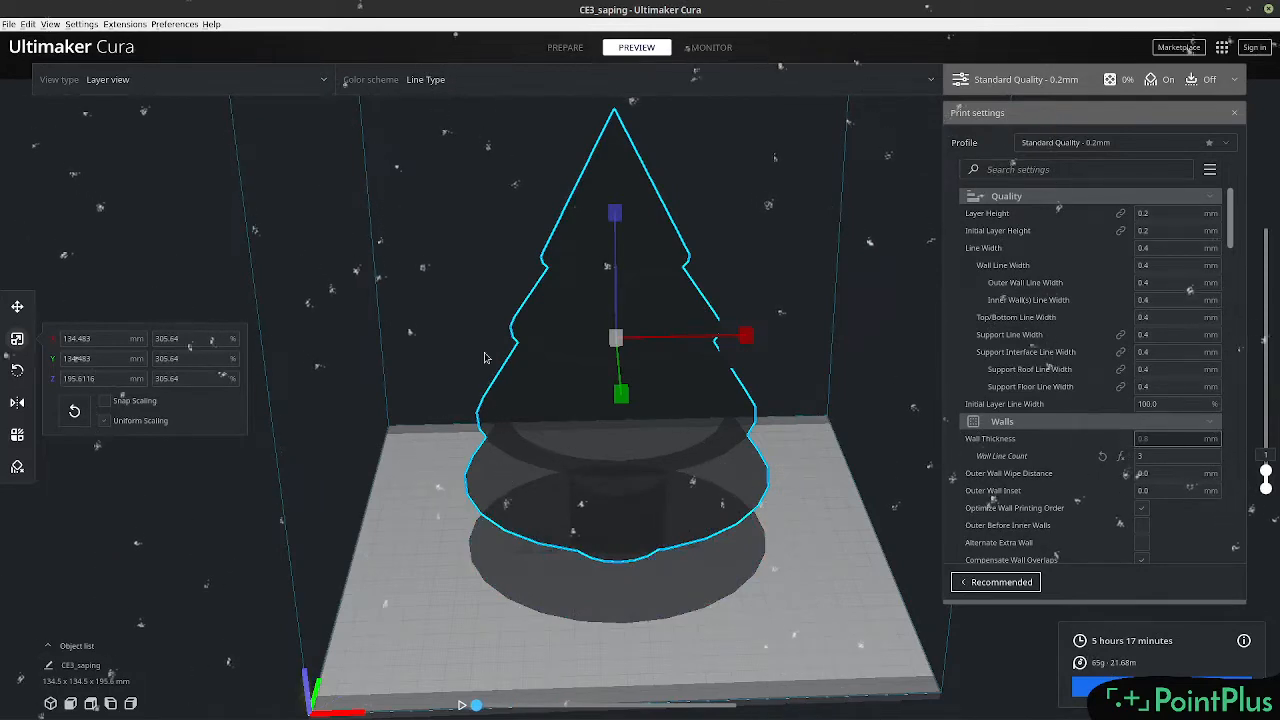
Advance the first layer's toolpath from start to end and examine the trunk base and surrounding support up close.
scroll(602, 629, "up", 5)
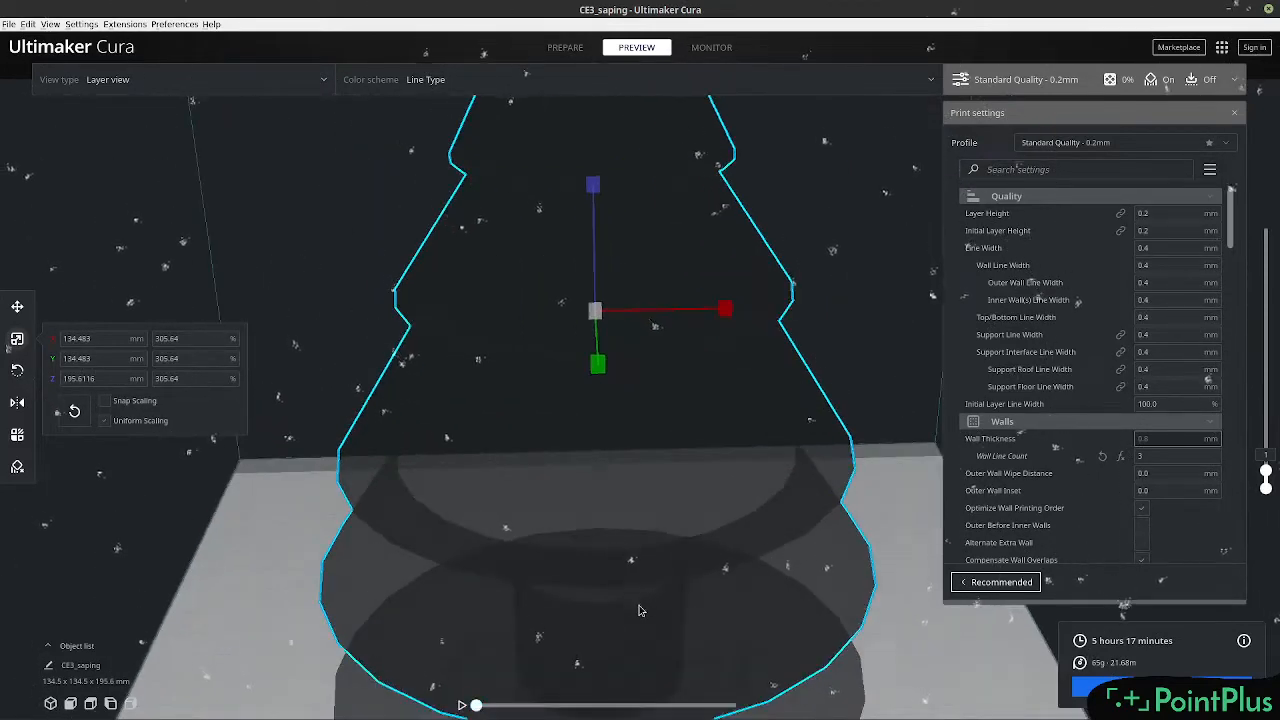
right_click_drag(640, 611, 700, 610)
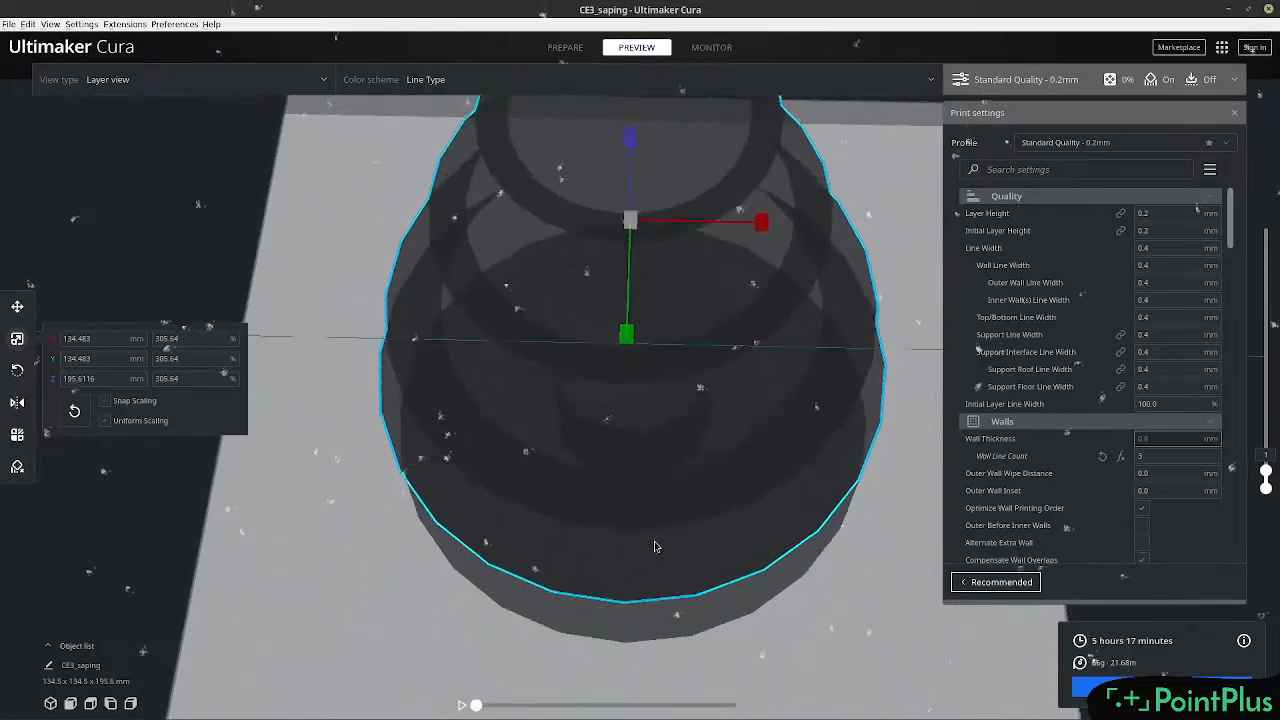
scroll(835, 546, "up", 5)
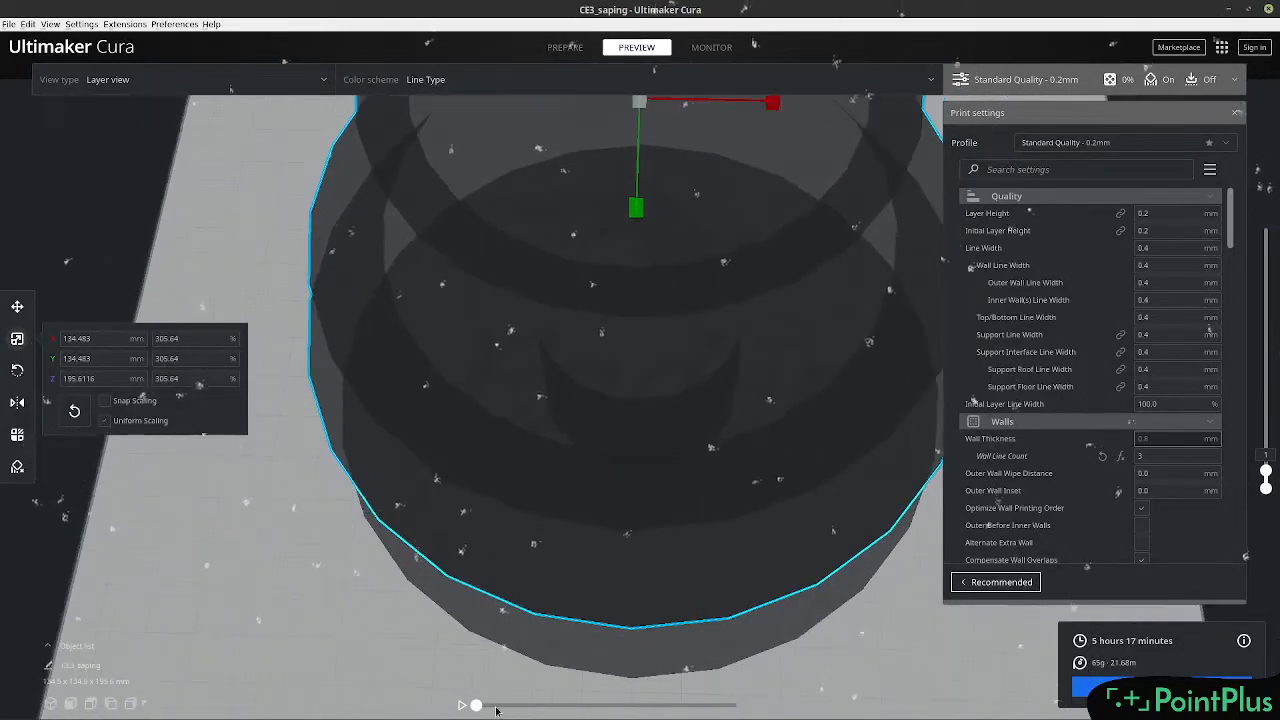
left_click_drag(479, 708, 493, 711)
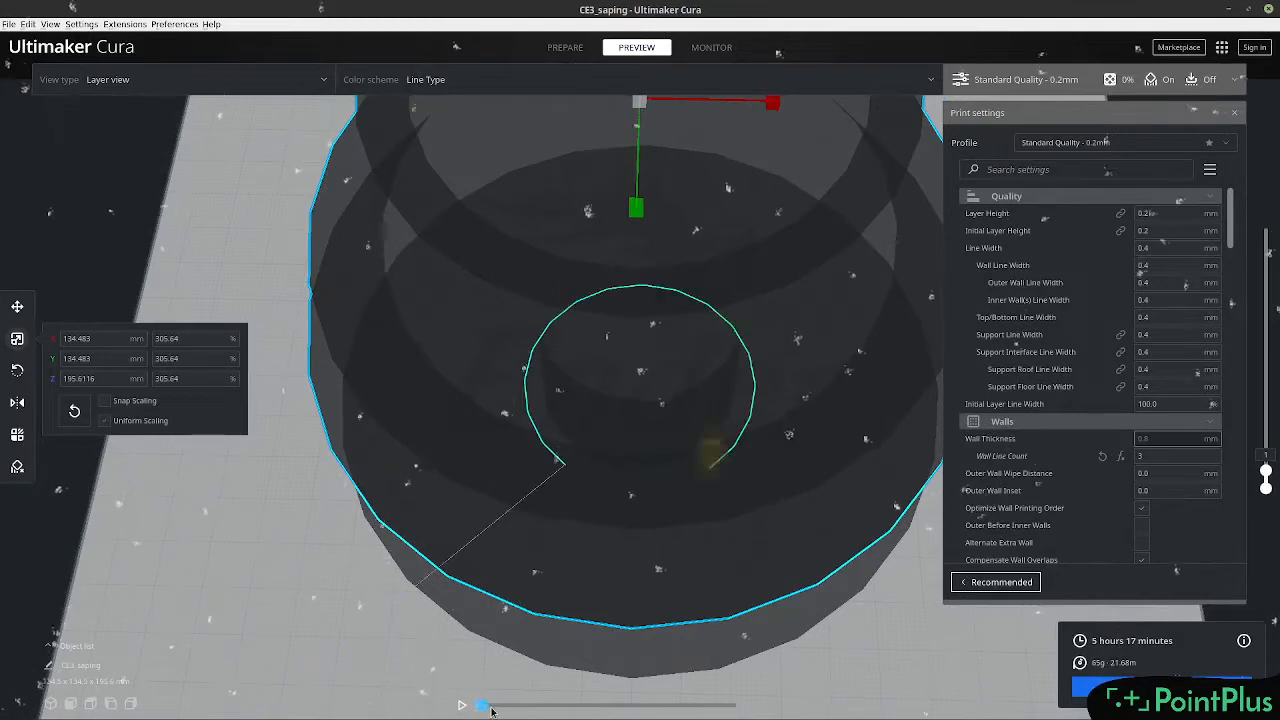
left_click_drag(491, 710, 749, 678)
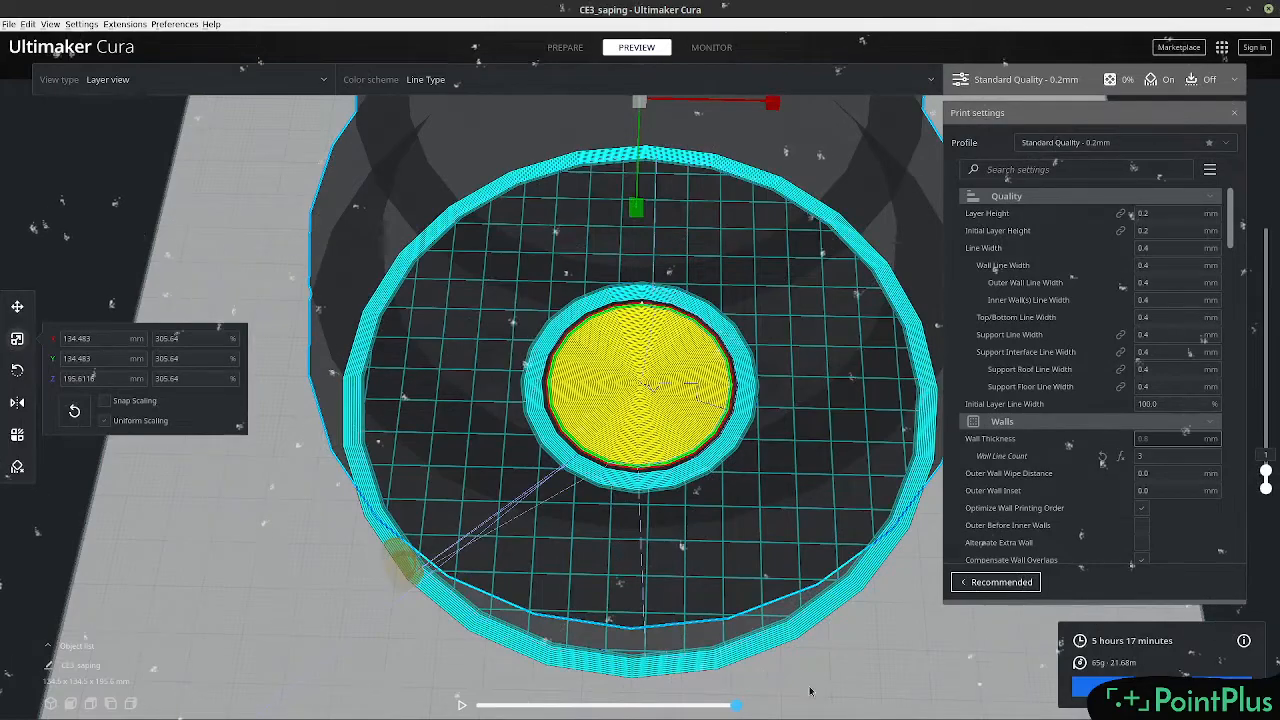
right_click_drag(810, 690, 823, 590)
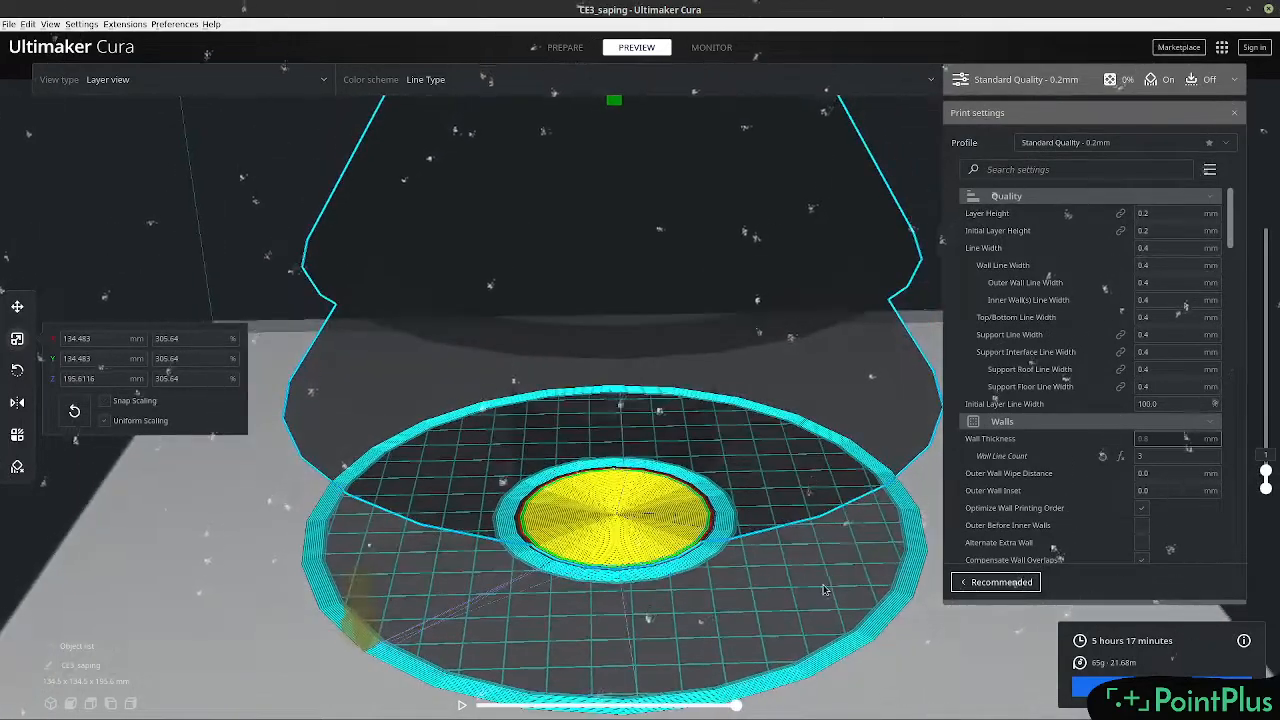
scroll(823, 590, "down", 5)
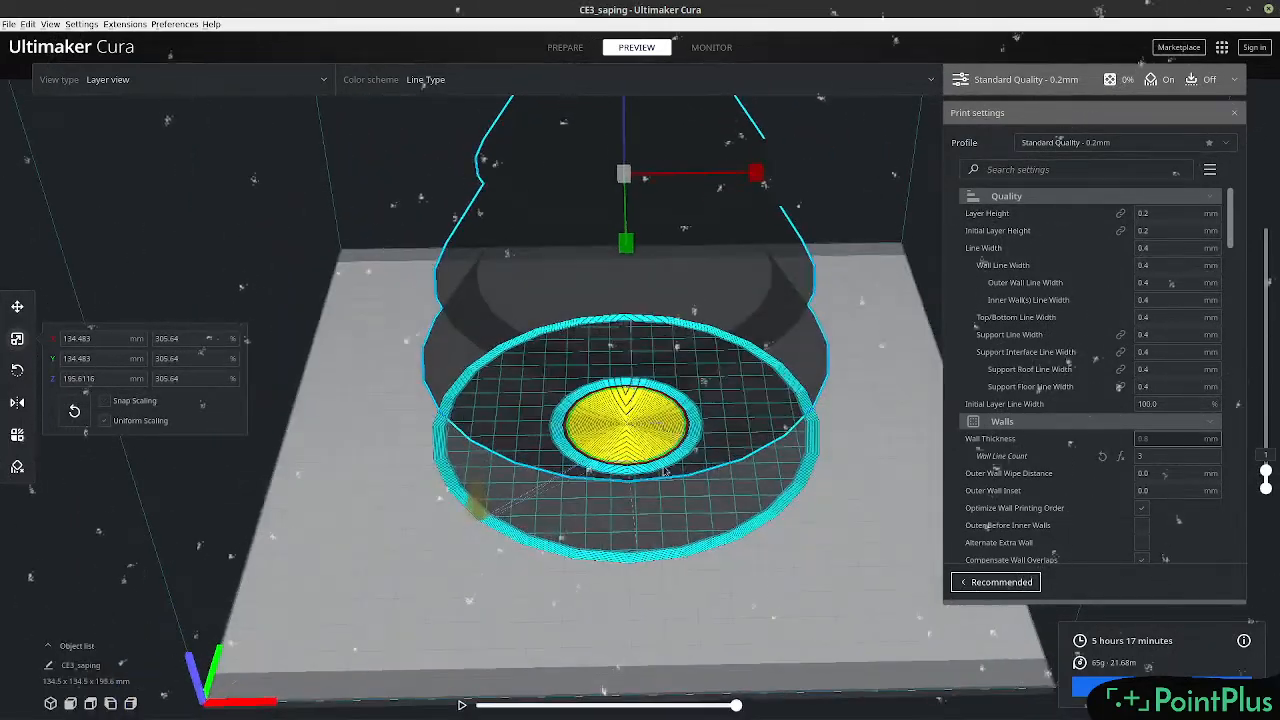
scroll(650, 460, "up", 6)
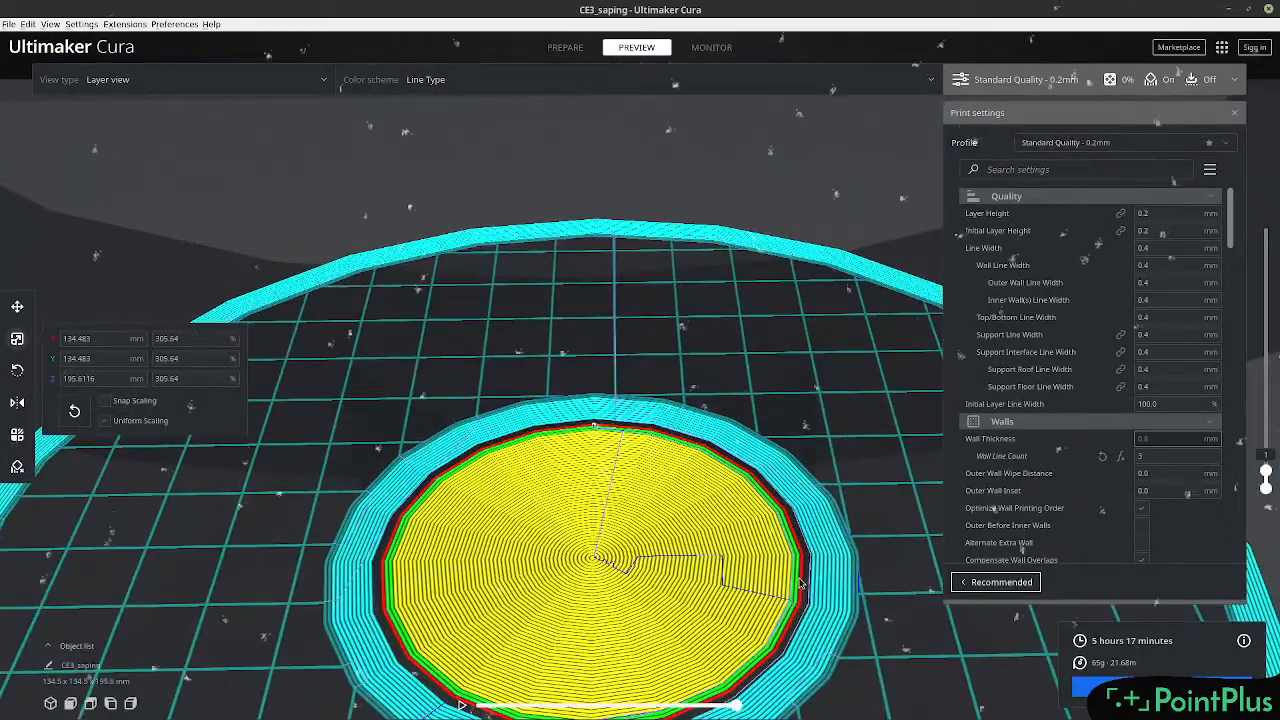
scroll(797, 587, "down", 5)
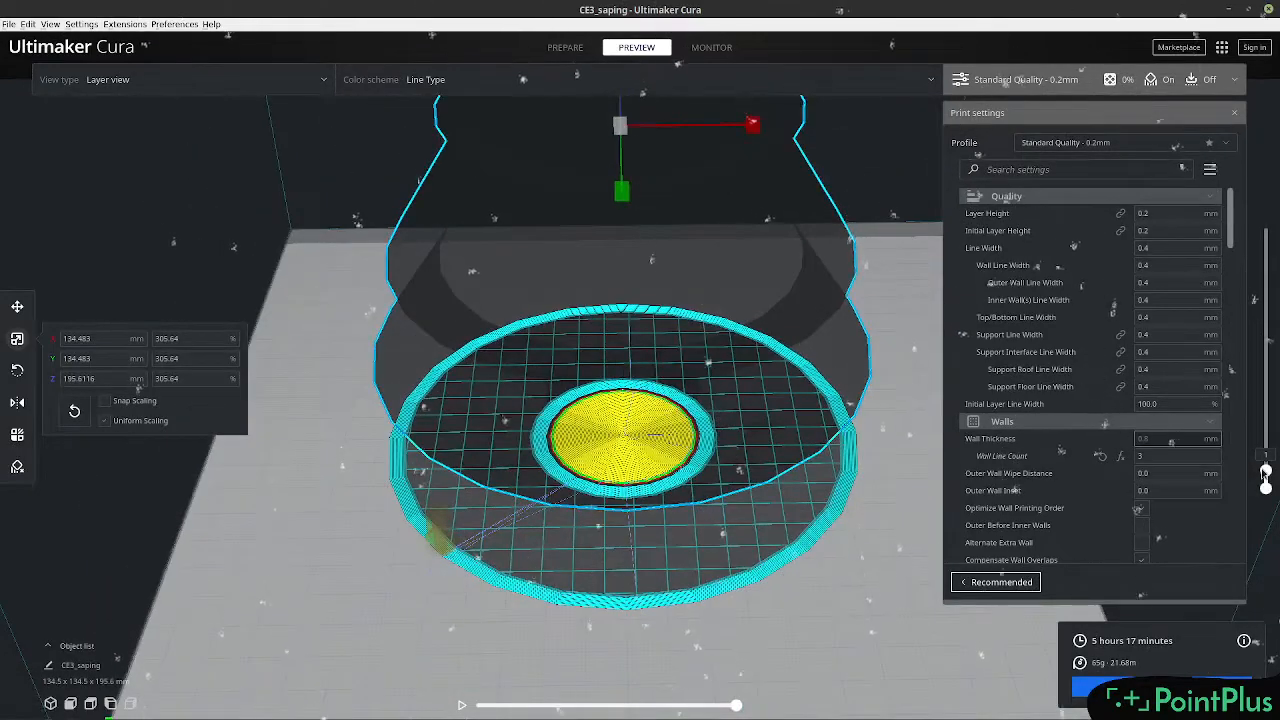
Raise the layer preview to layer 137 to examine the supports, and further up to layer 661.
left_click_drag(1266, 474, 1266, 428)
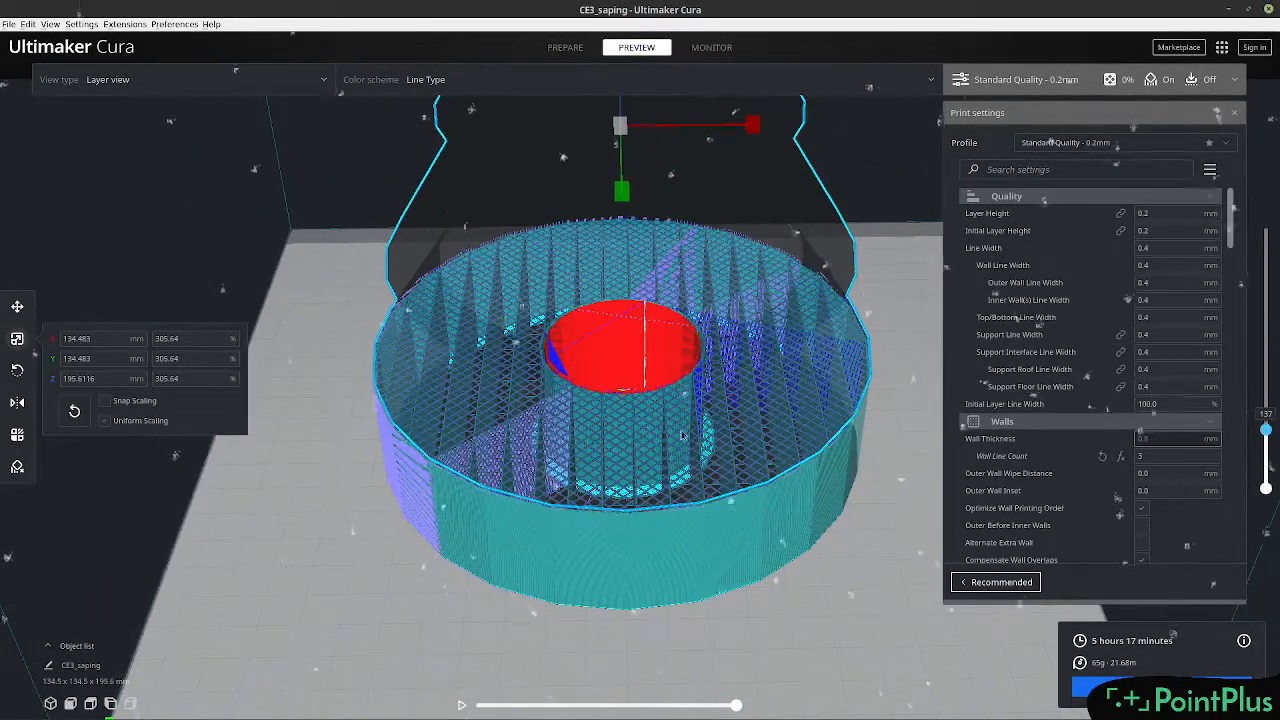
mouse_move(654, 434)
middle_mouse_down()
mouse_move(651, 496)
mouse_move(645, 457)
middle_mouse_up()
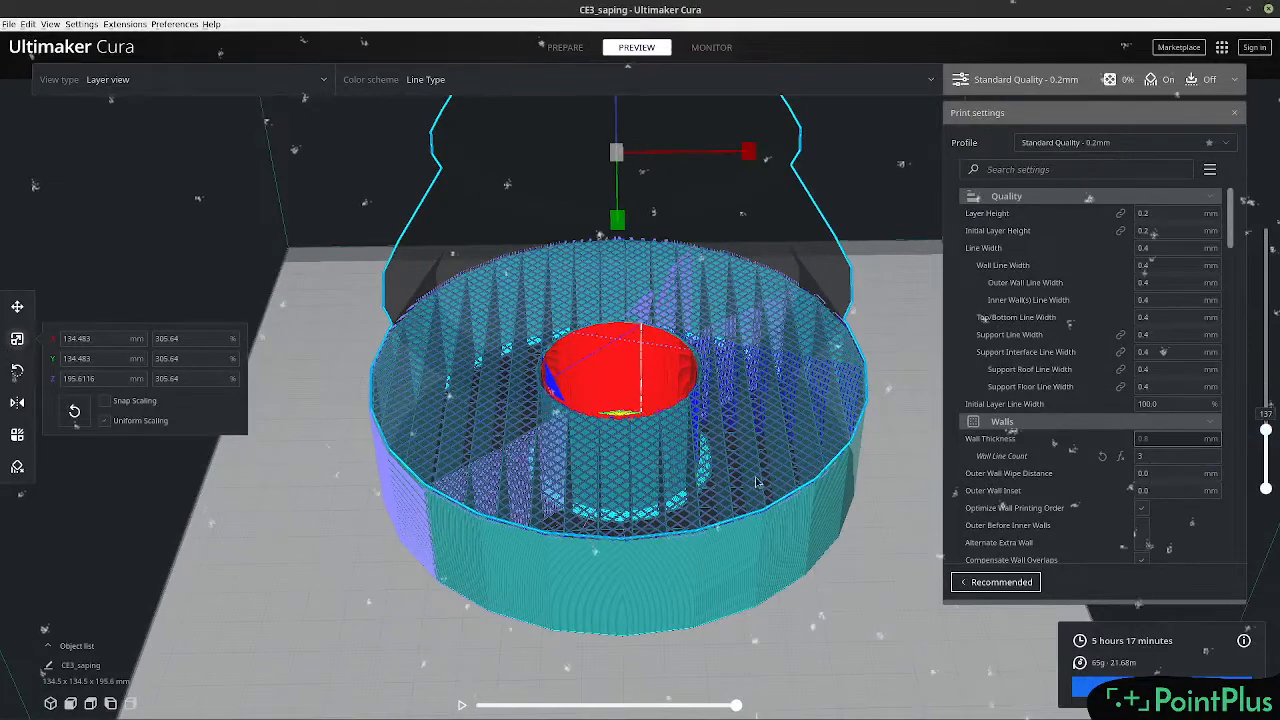
left_click_drag(1266, 428, 1260, 313)
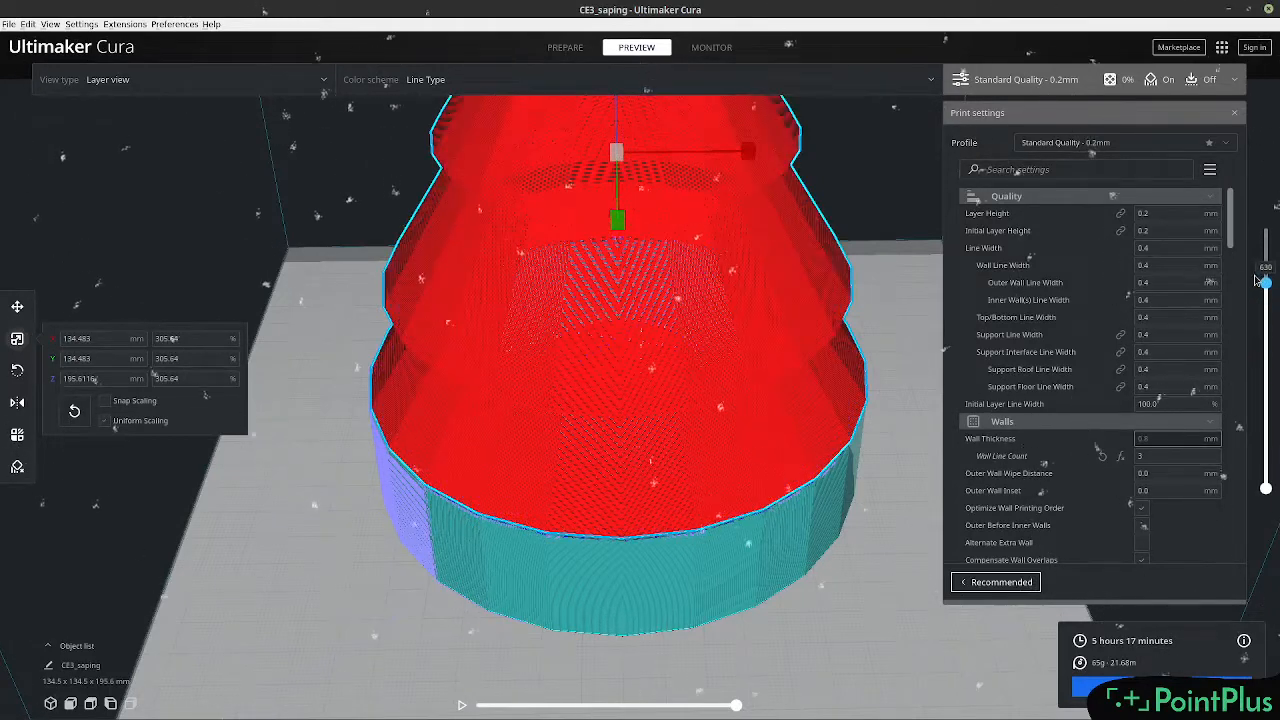
scroll(677, 303, "down", 5)
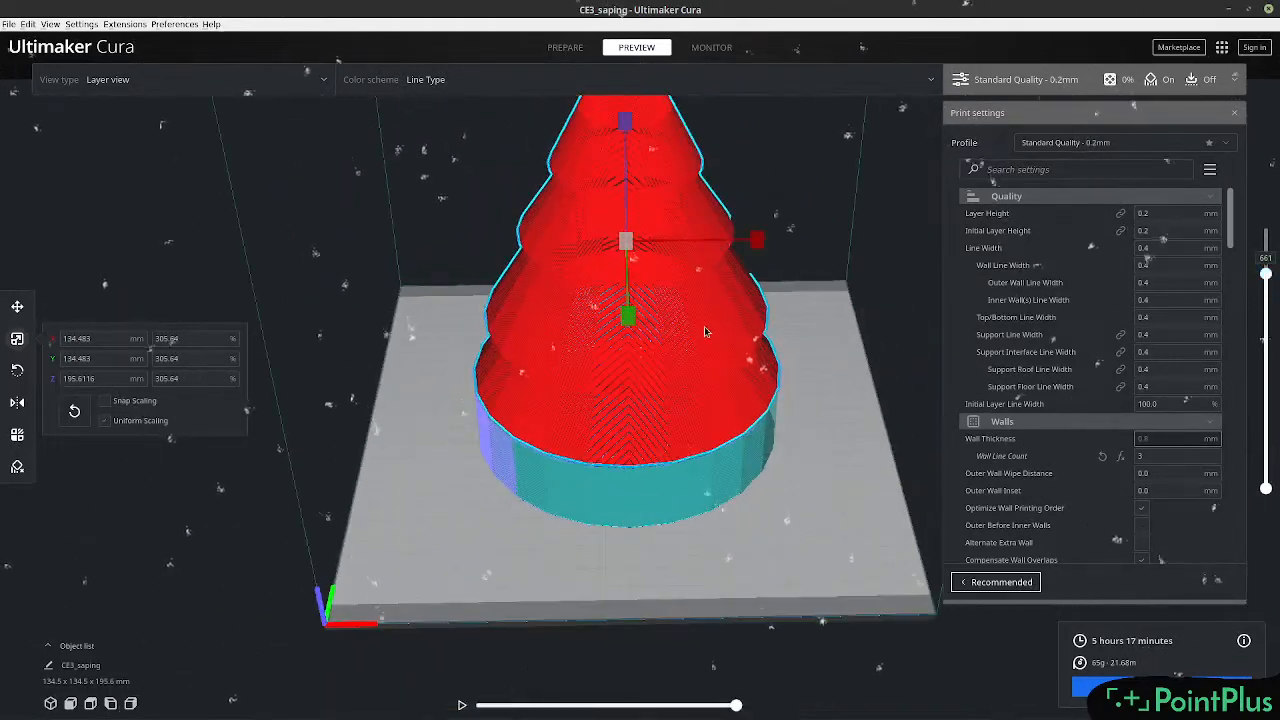
right_click_drag(705, 331, 693, 306)
middle_click_drag(693, 306, 616, 468)
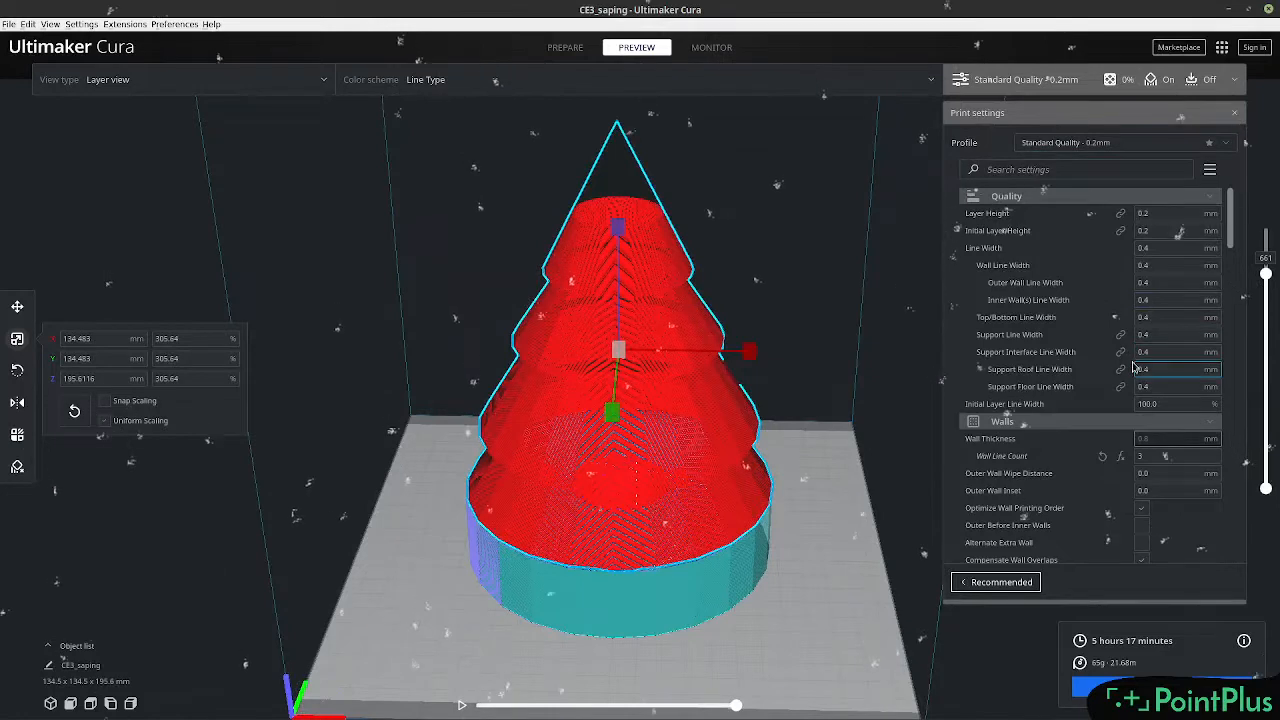
Switch the visibility of the print settings from the custom selection to Basic.
mouse_move(1135, 369)
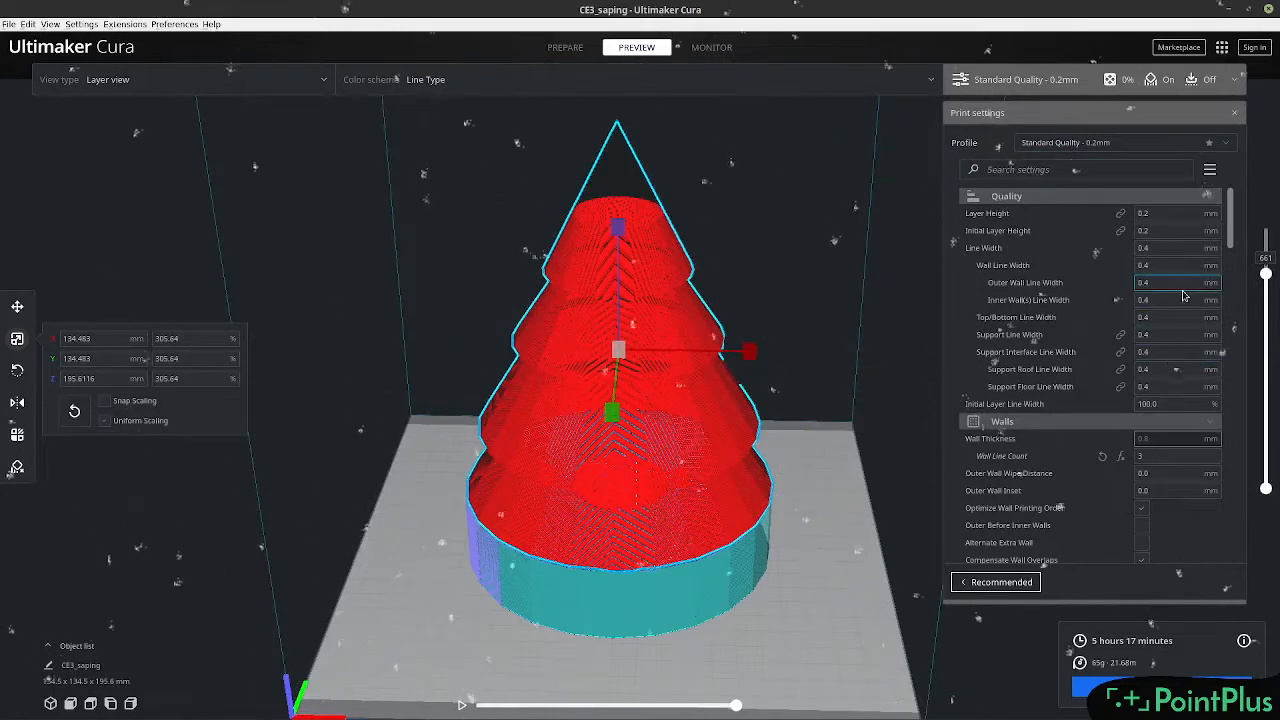
mouse_move(1184, 296)
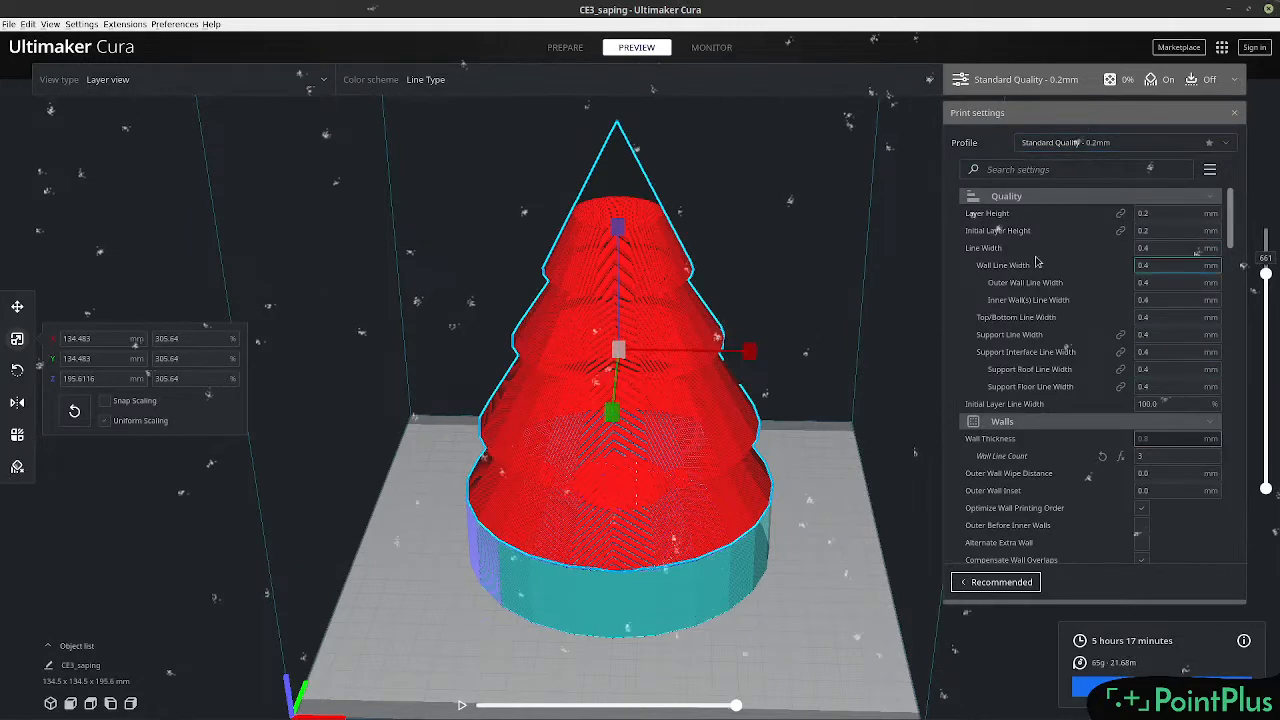
left_click(1211, 170)
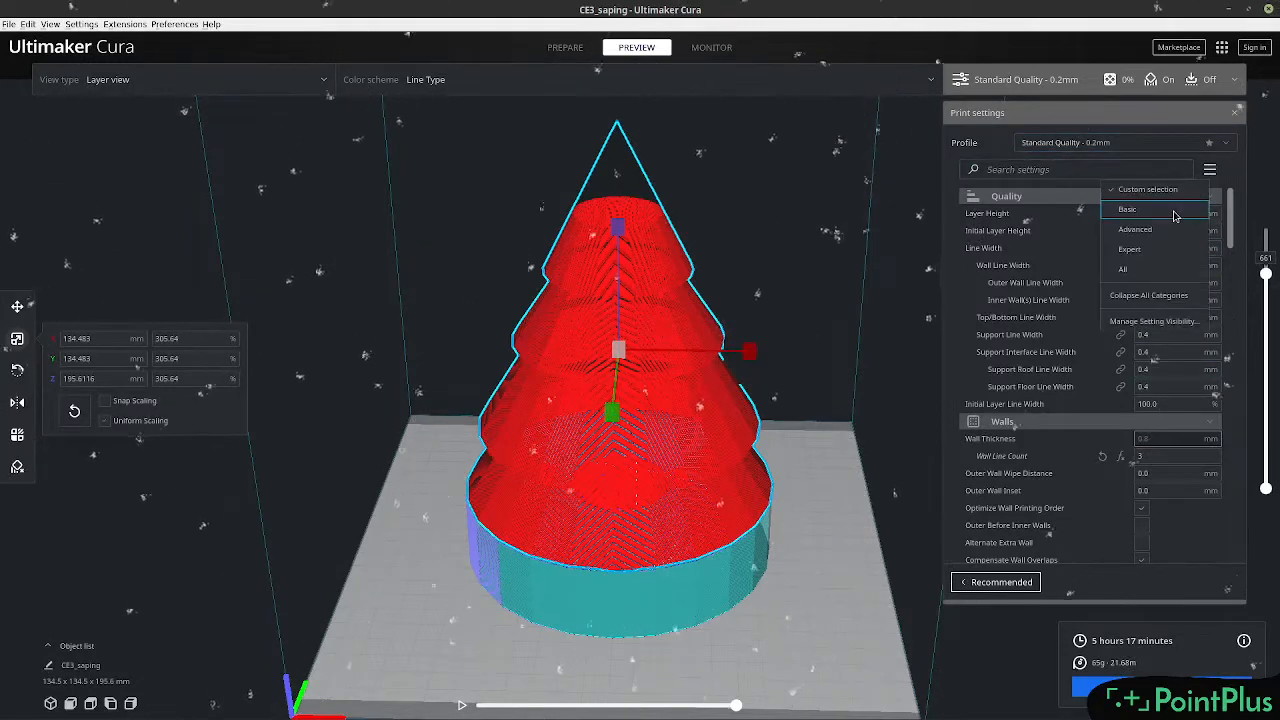
left_click(1176, 214)
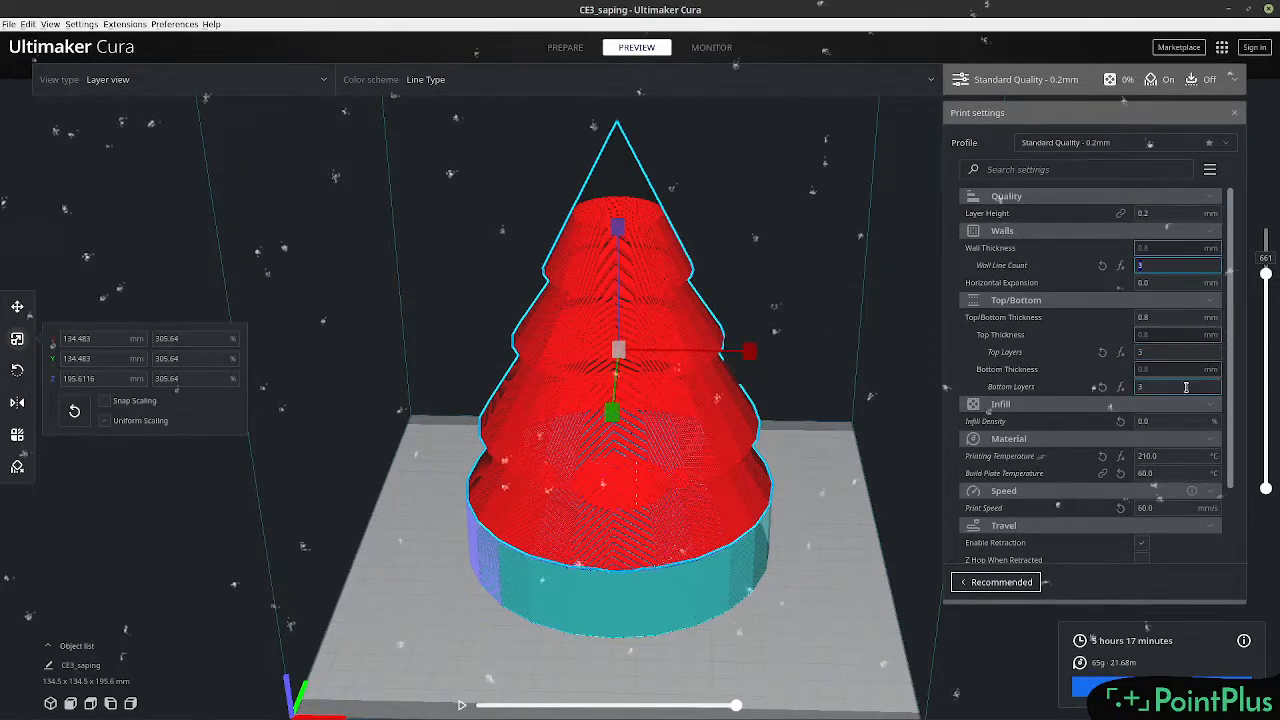
Review the Basic print settings and switch the setting visibility to Expert.
scroll(1127, 507, "down", 3)
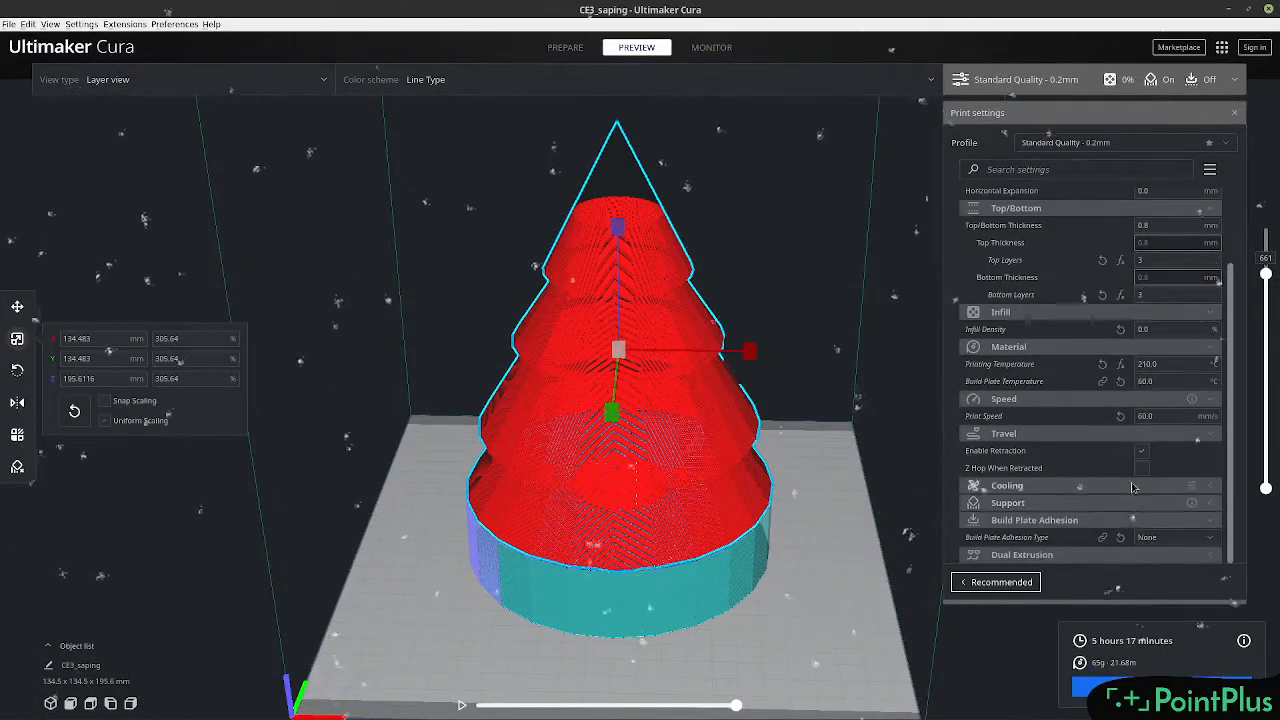
left_click(1214, 489)
left_click(1214, 489)
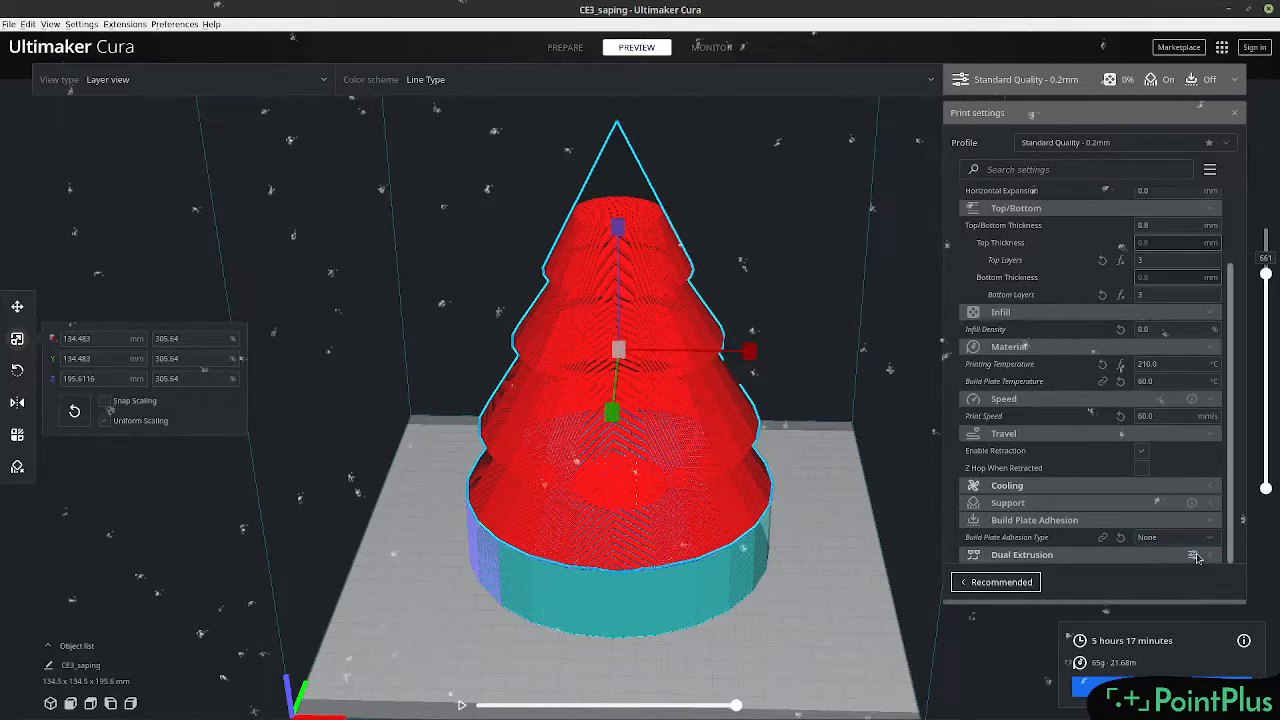
scroll(1160, 400, "up", 3)
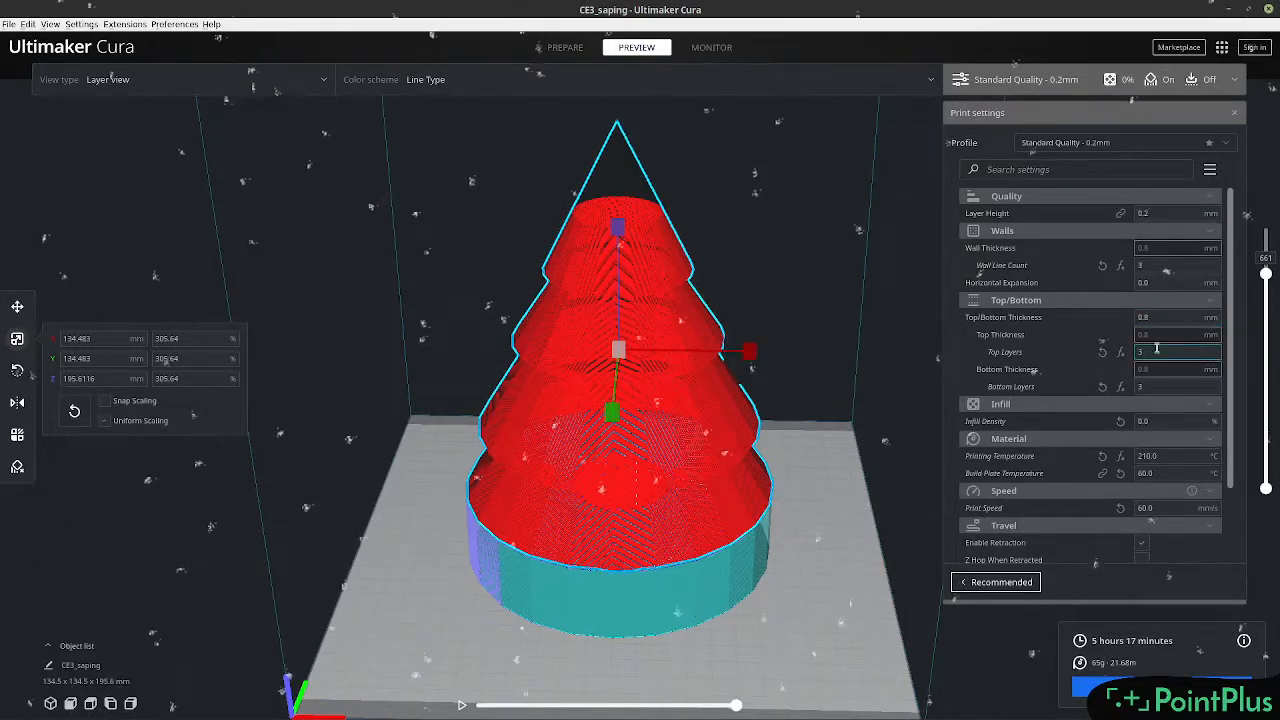
scroll(1170, 400, "down", 3)
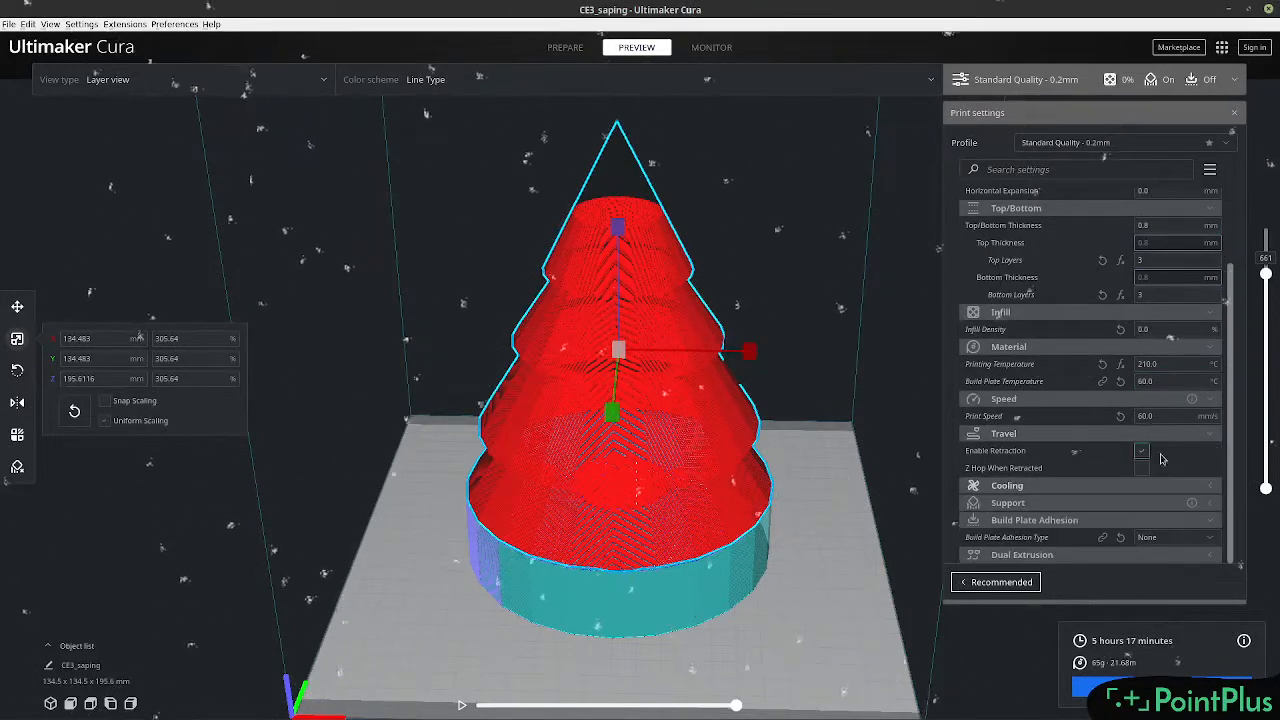
scroll(1150, 460, "up", 3)
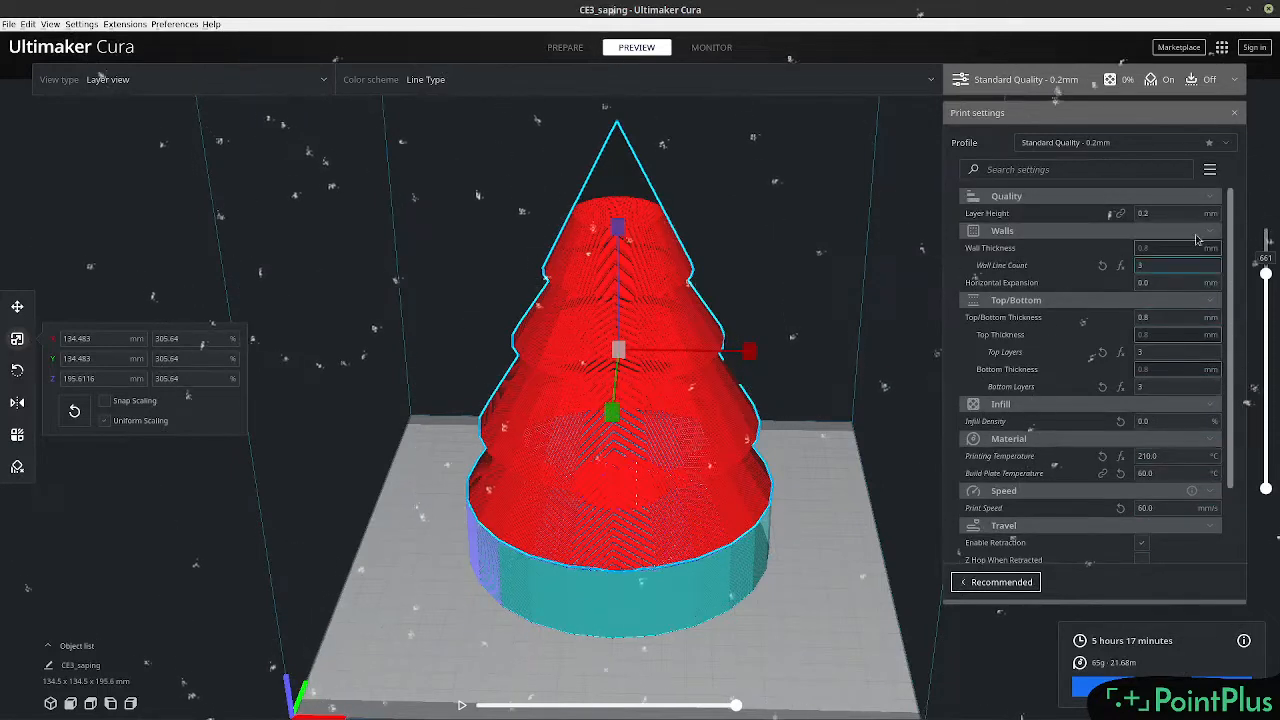
left_click(1210, 170)
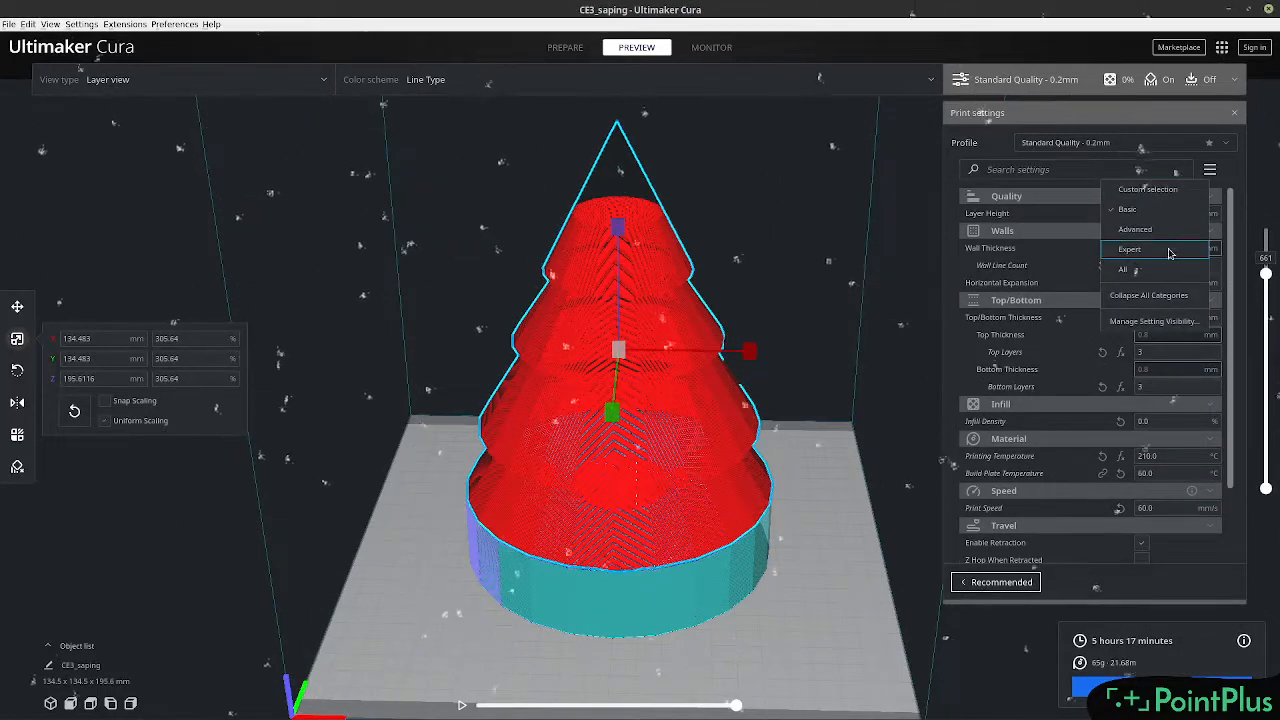
left_click(1170, 251)
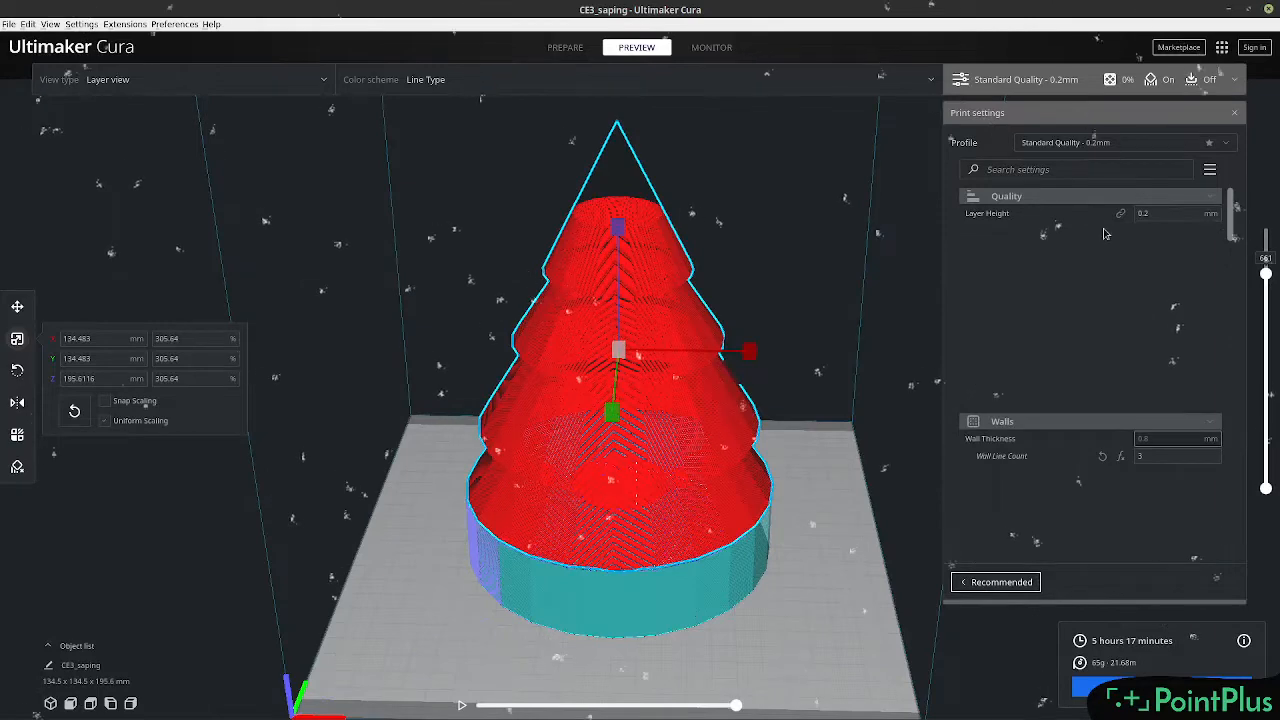
Look through the Expert settings, search them for "spir" and turn off Spiralize Outer Contour.
scroll(1098, 300, "down", 5)
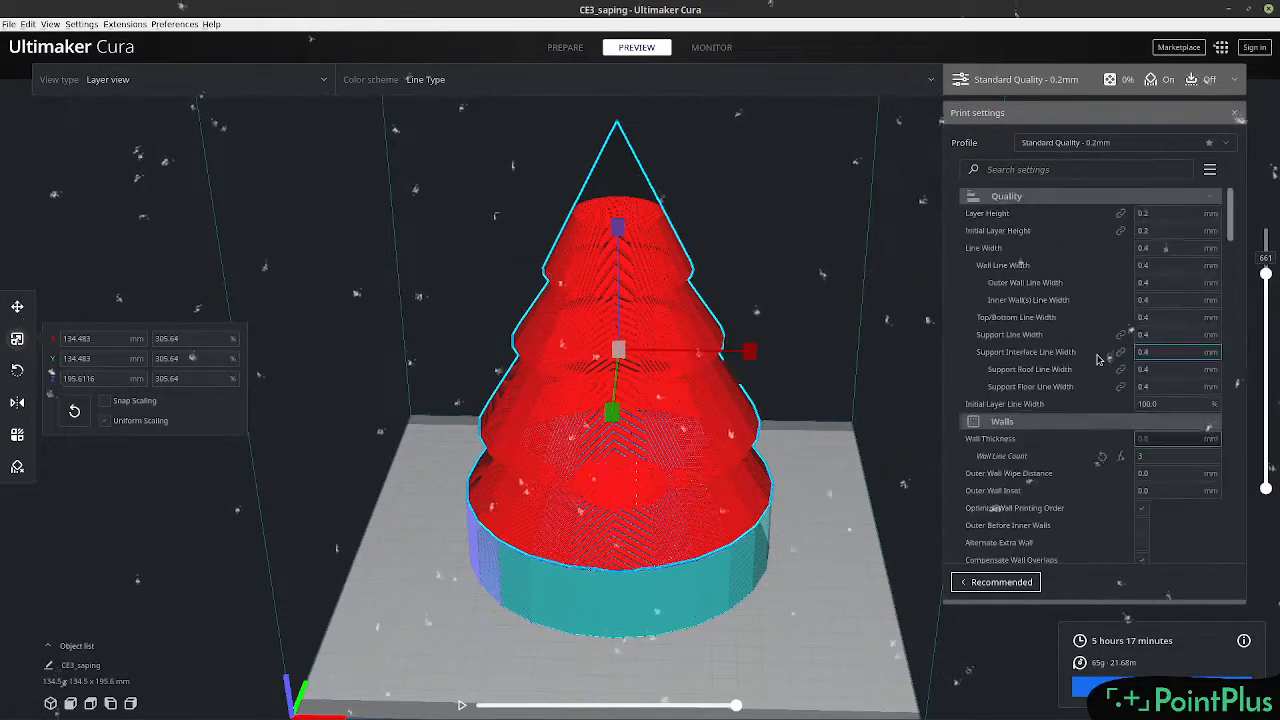
scroll(1097, 358, "down", 10)
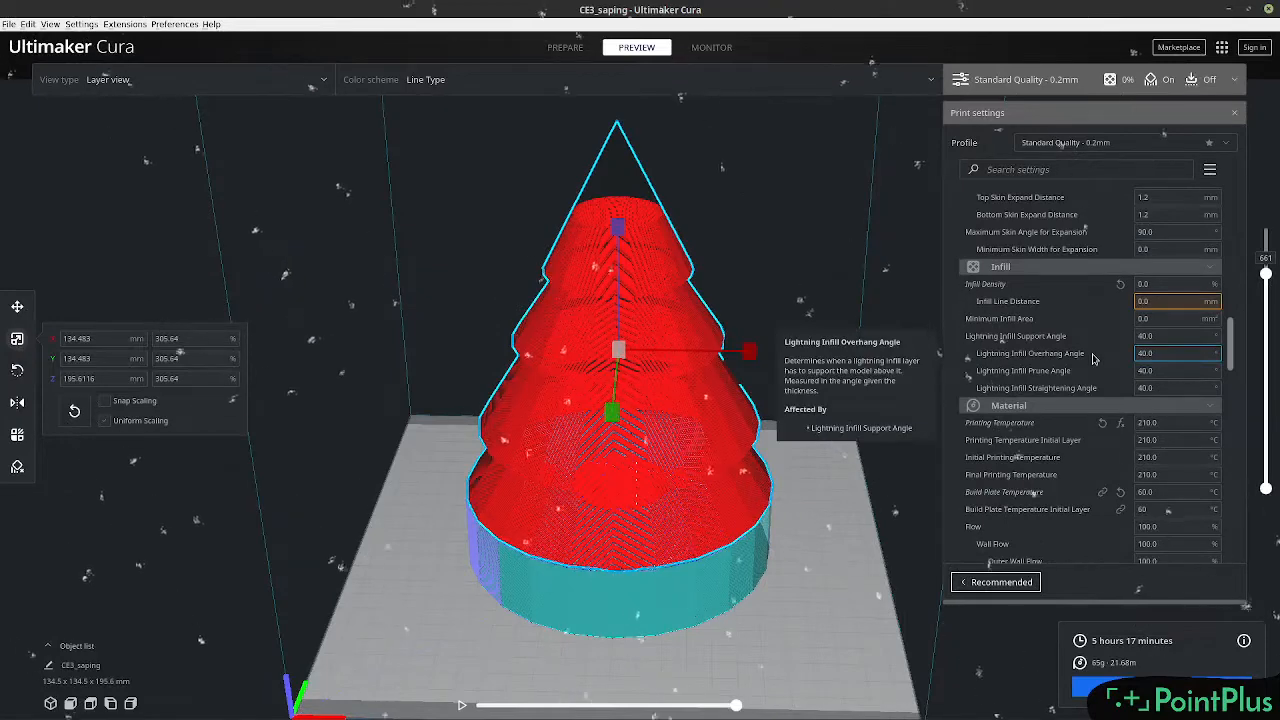
scroll(1095, 358, "down", 15)
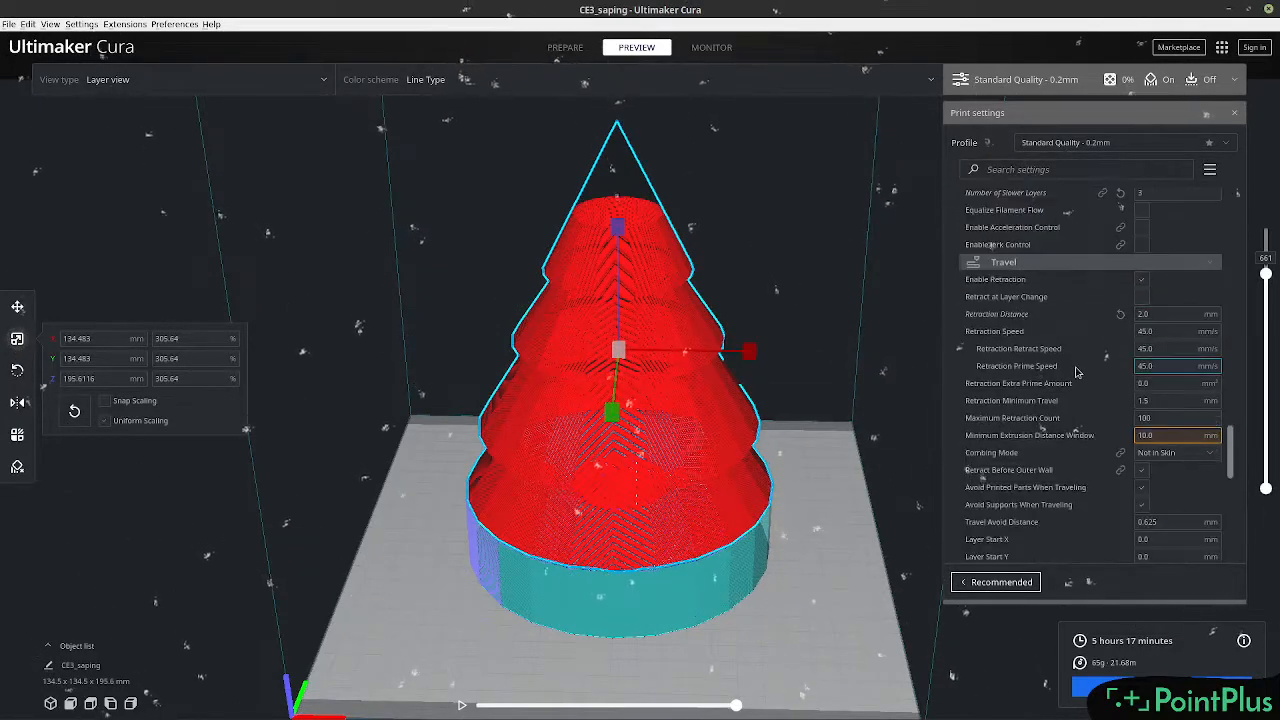
scroll(1108, 360, "down", 5)
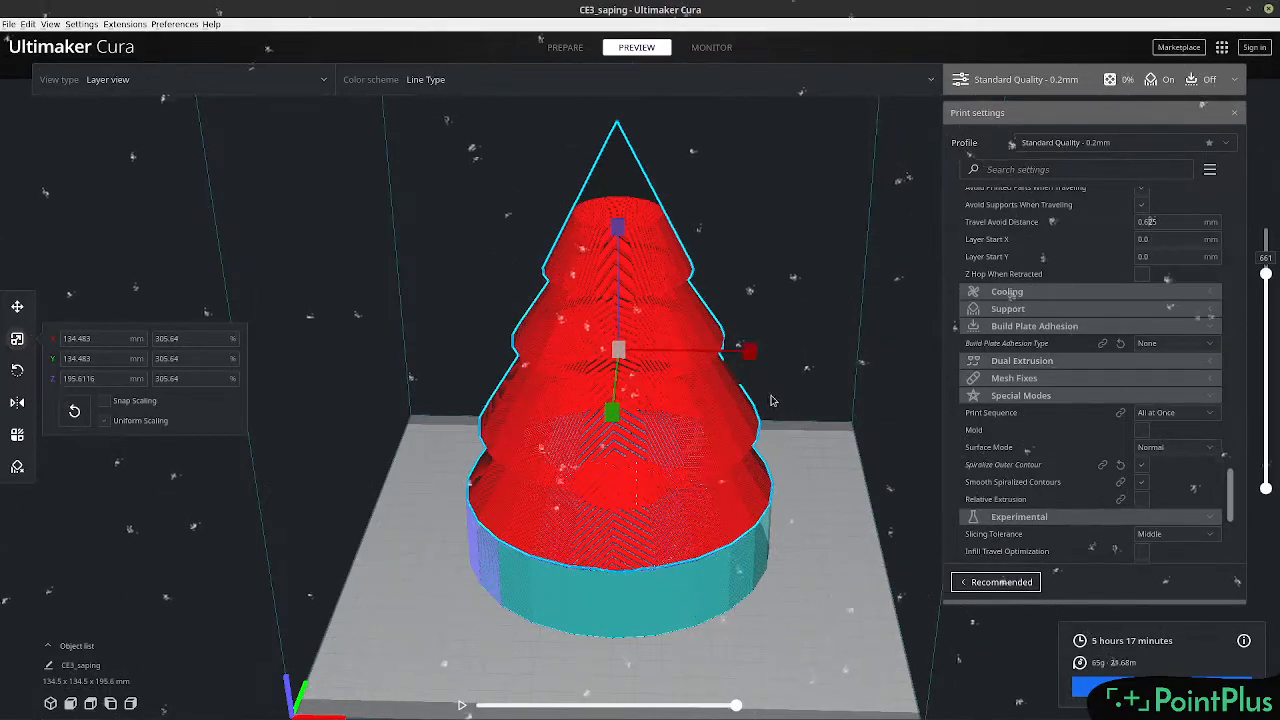
scroll(1131, 332, "down", 5)
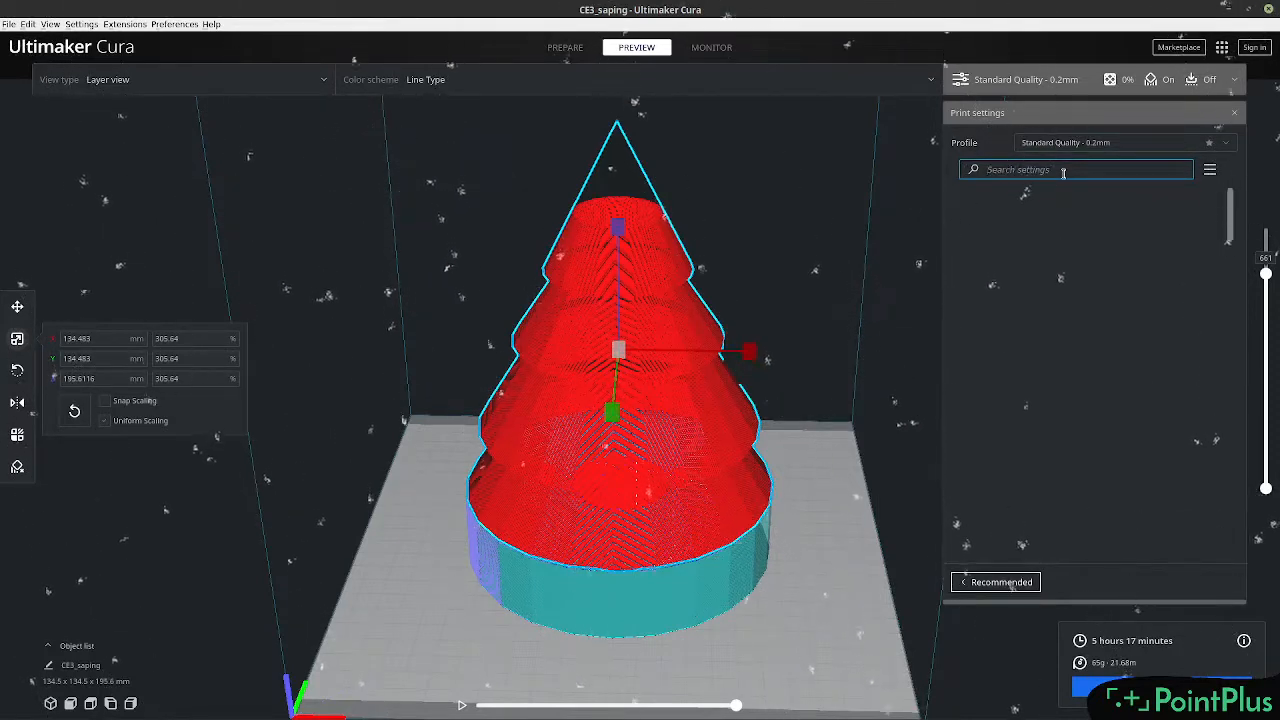
type("sp")
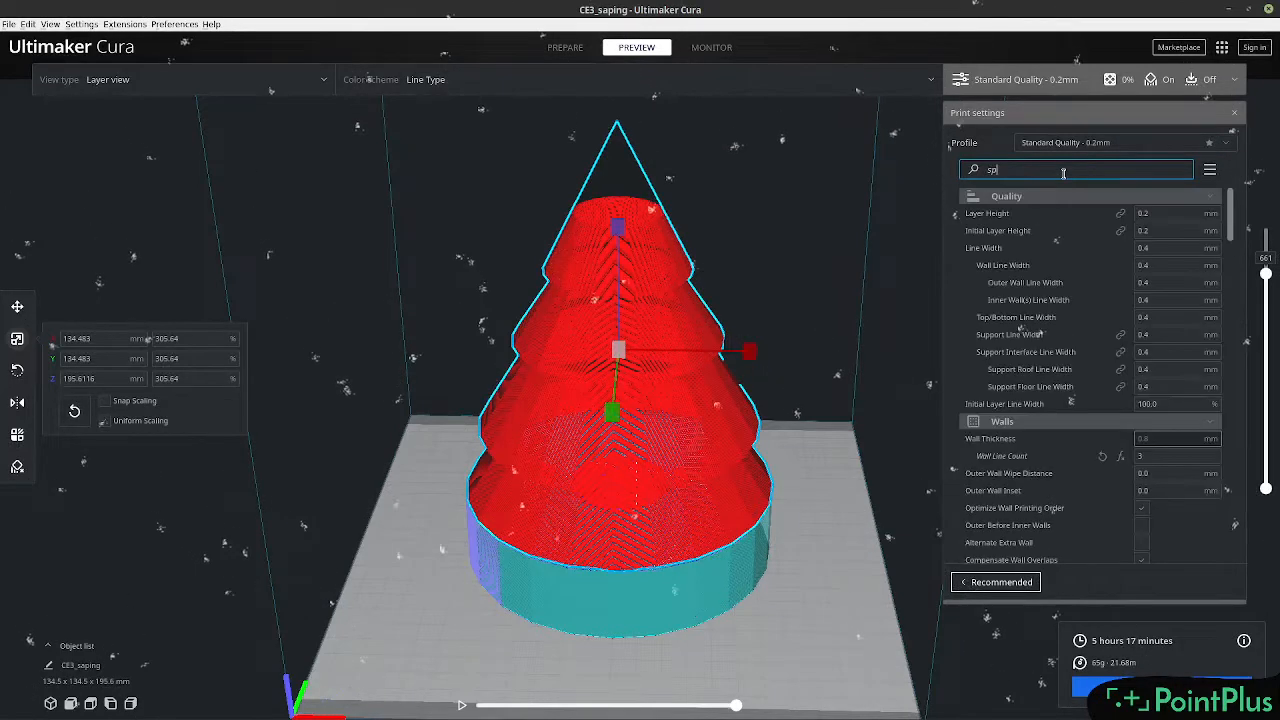
type("ir")
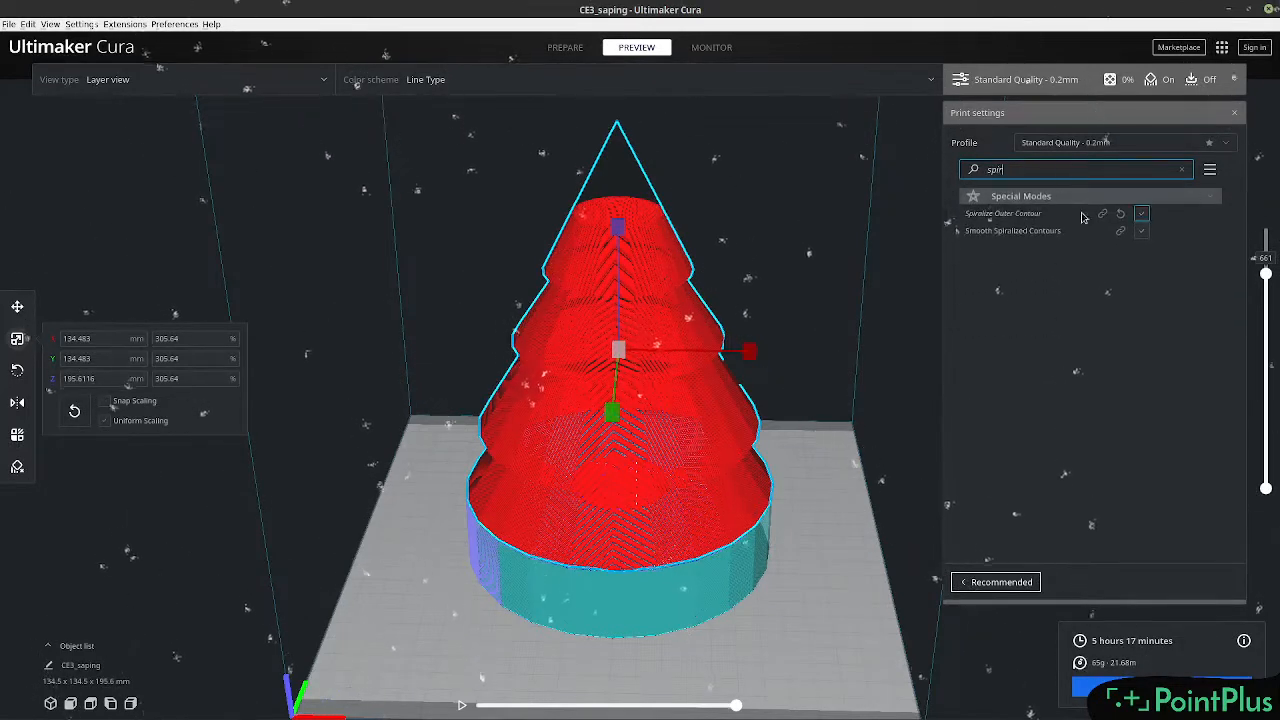
left_click(1143, 218)
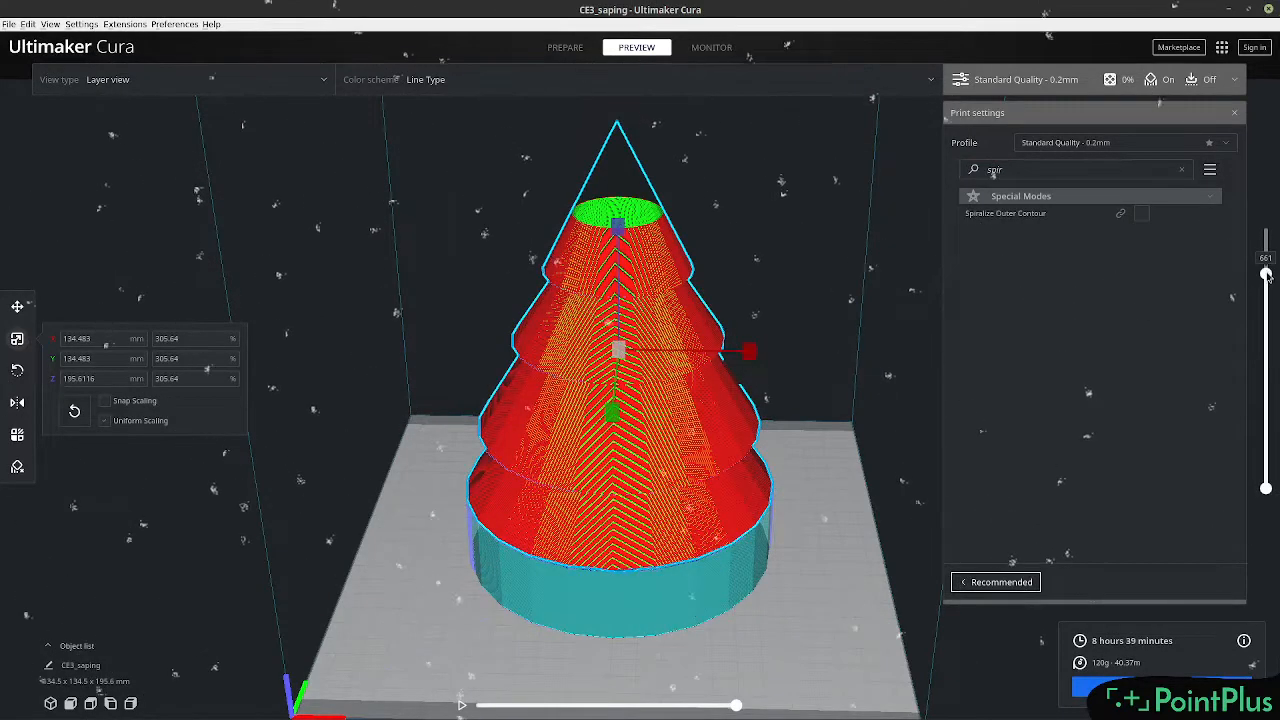
Lower the layer preview to layer 1, then raise it to layer 142 and replay that layer's toolpath.
left_click_drag(1266, 273, 1250, 479)
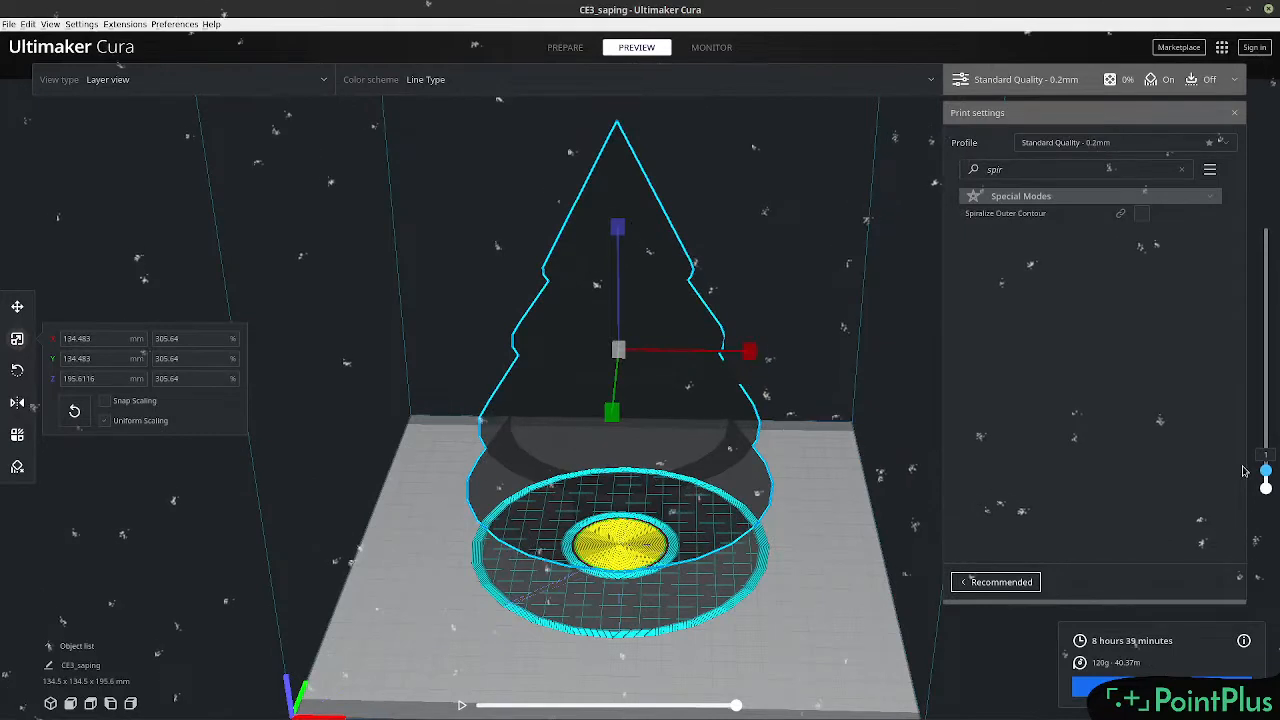
left_click_drag(1244, 471, 1238, 426)
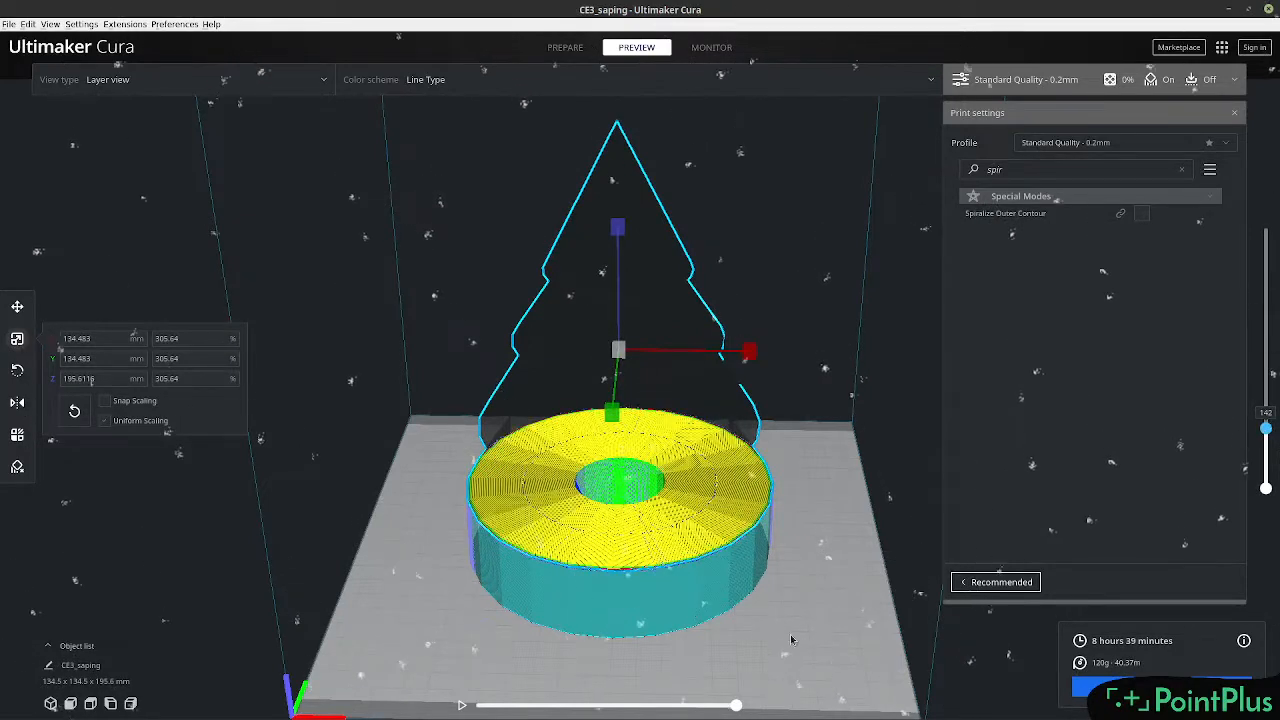
mouse_move(738, 707)
left_mouse_down()
mouse_move(472, 710)
mouse_move(736, 704)
left_mouse_up()
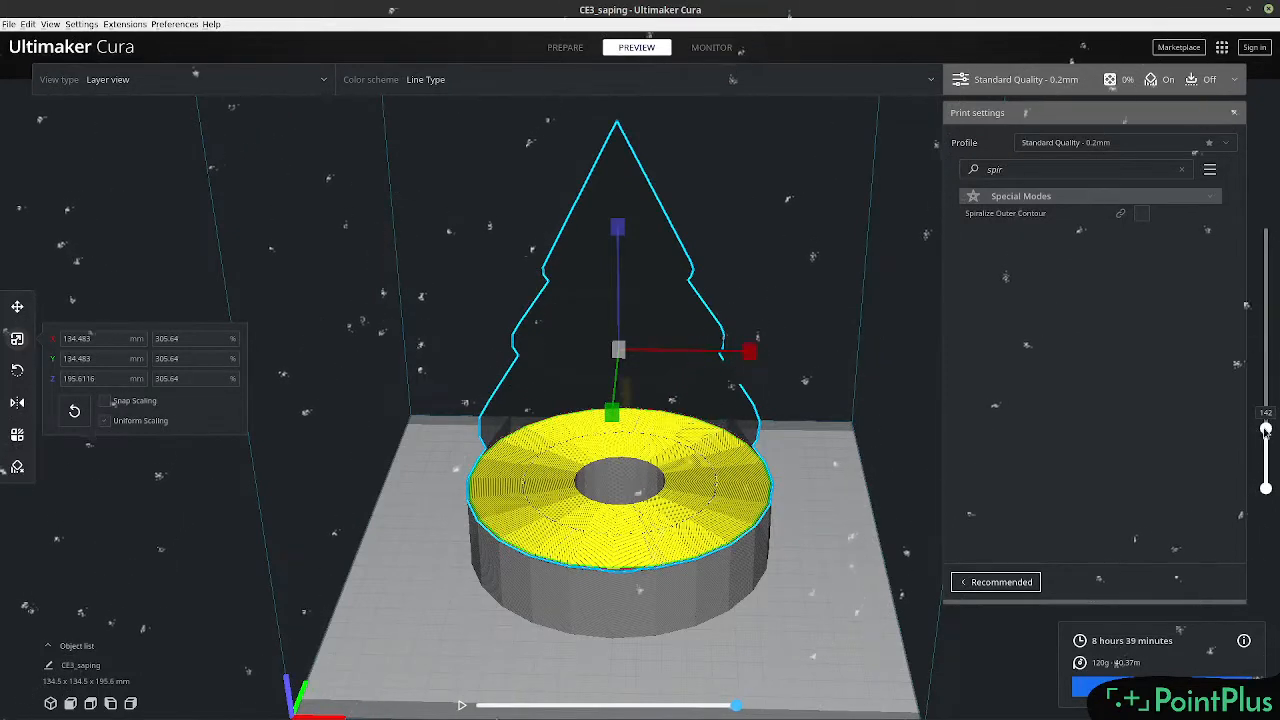
Raise the layer preview to layer 256 to examine the walls up close, and further to layer 269.
left_click_drag(1266, 428, 1266, 393)
scroll(835, 517, "up", 6)
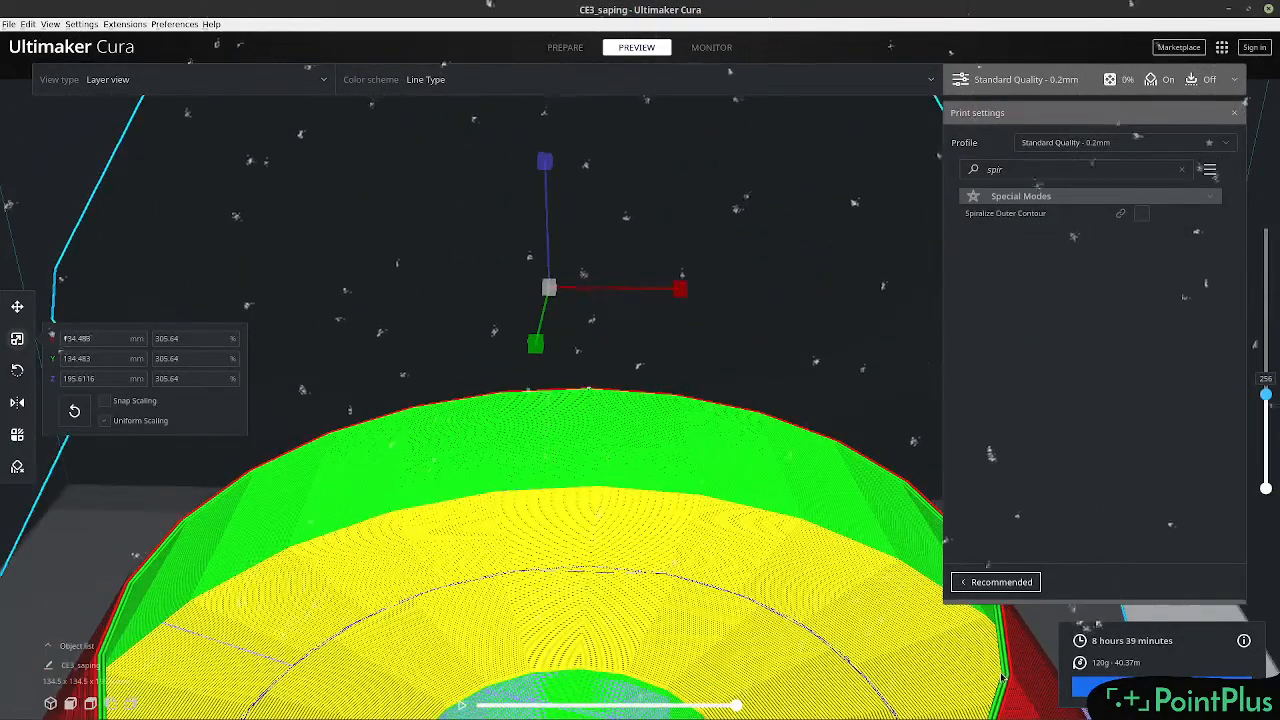
scroll(1005, 678, "down", 6)
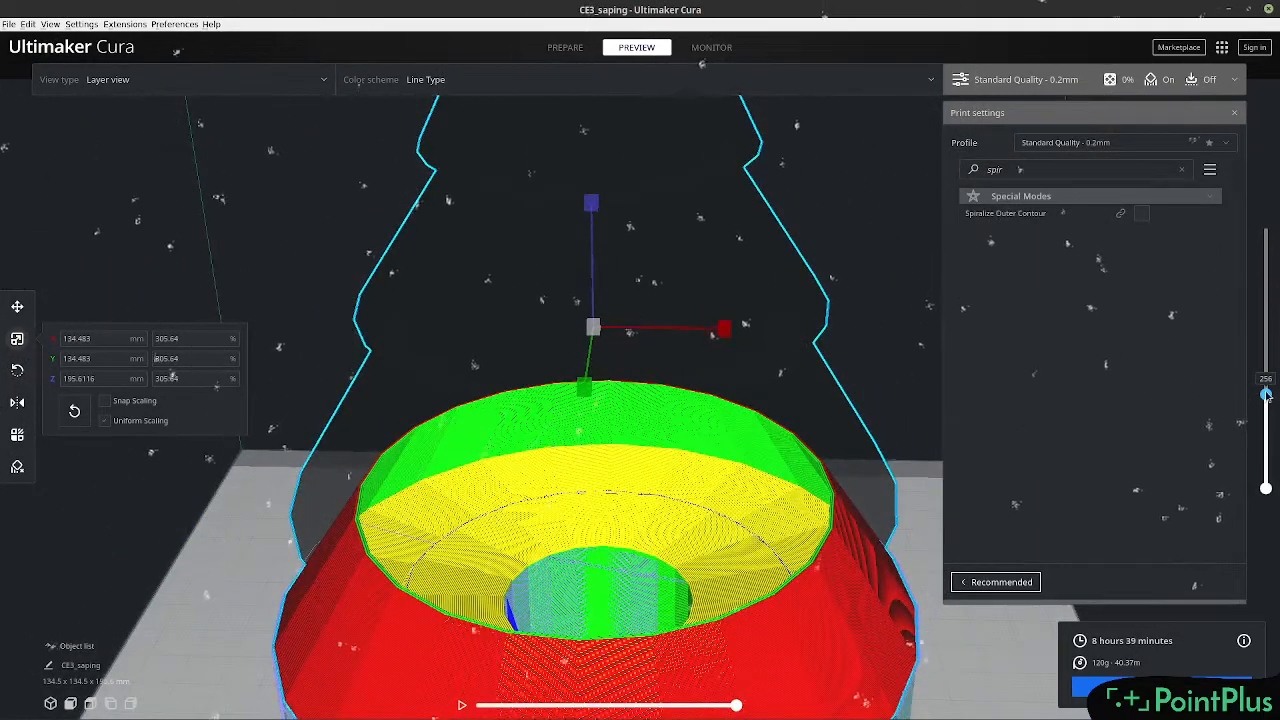
left_click_drag(1266, 391, 1266, 383)
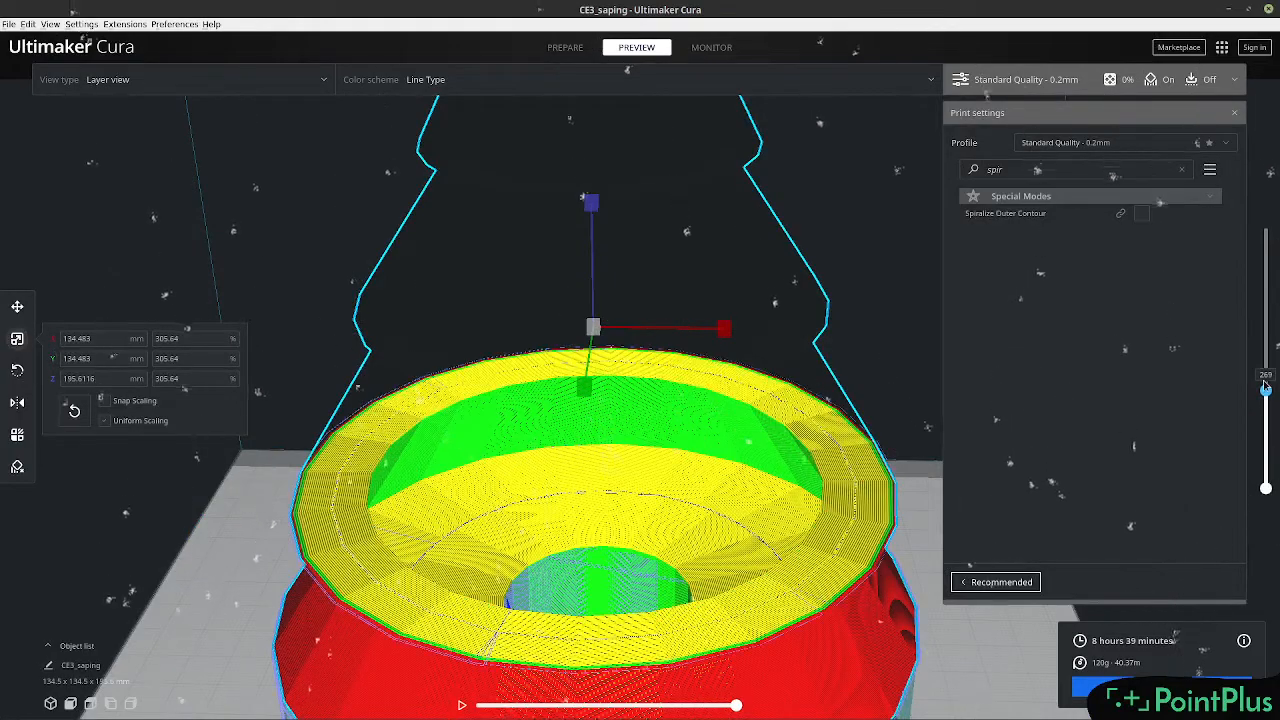
From a lower viewing angle, rewind layer 269's toolpath to its start and advance it to its end.
right_click_drag(926, 636, 1057, 503)
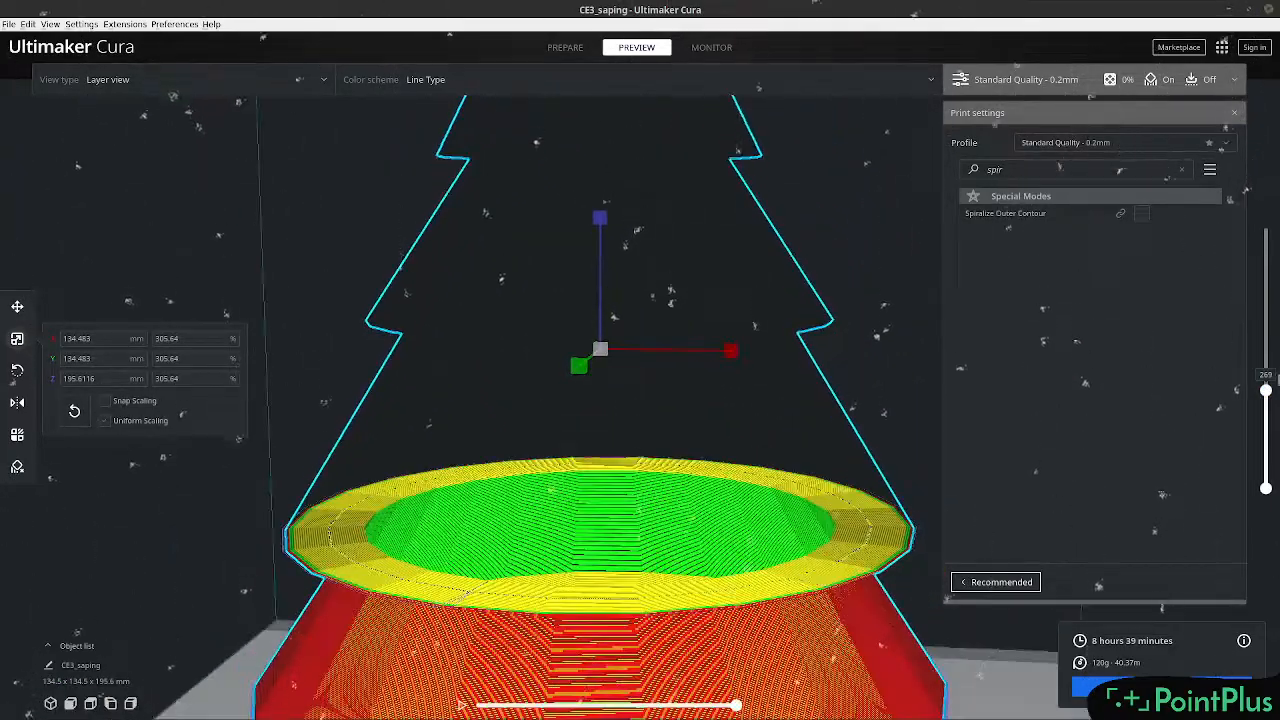
left_click_drag(735, 708, 422, 717)
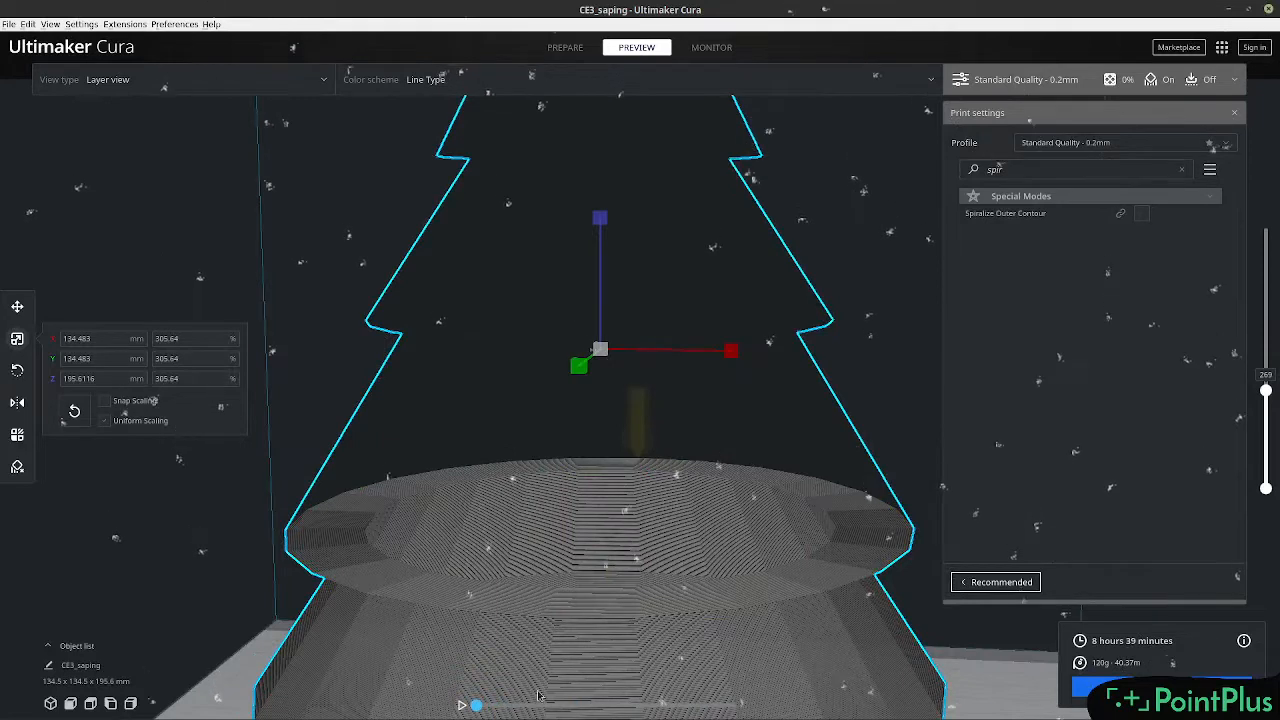
left_click_drag(480, 708, 746, 690)
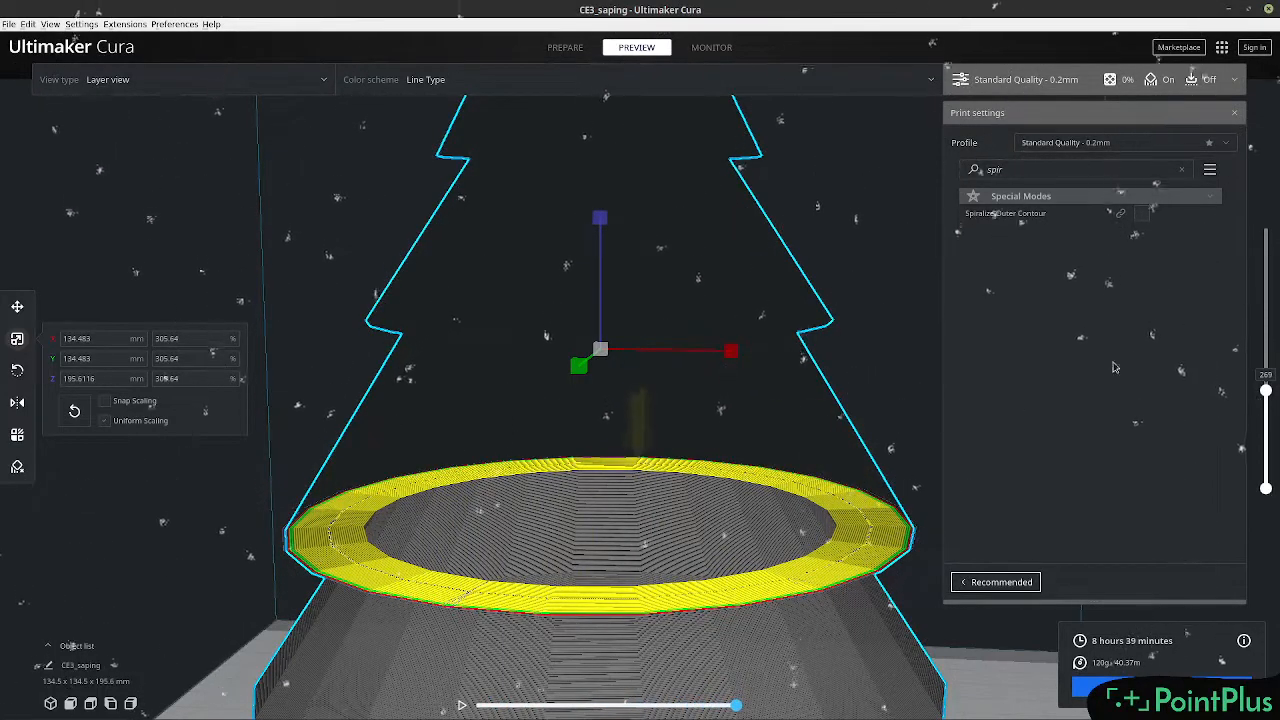
Step the layer preview up from layer 269 to layer 434, examining how the next tier of the tree builds up.
key("Up")
key("Up")
key("Up")
key("Up")
key("Up")
key("Up")
key("Up")
key("Up")
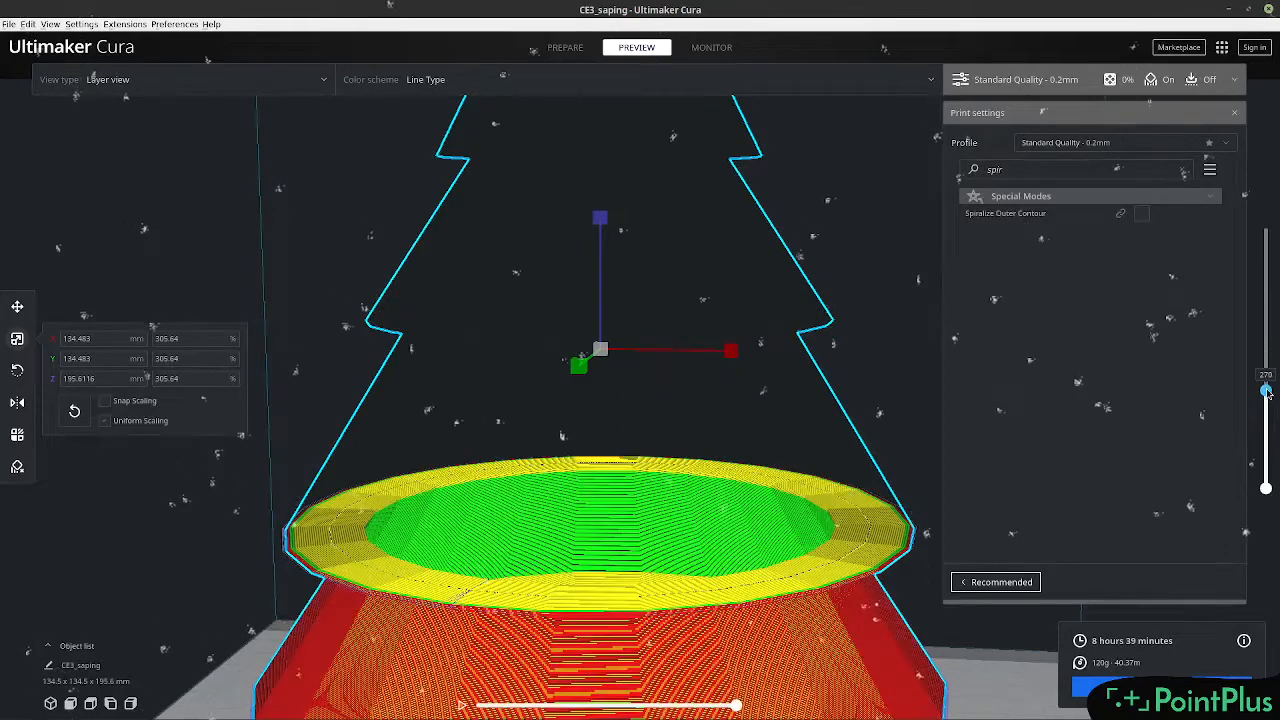
key("Up")
key("Up")
key("Up")
key("Up")
key("Up")
key("Up")
key("Up")
key("Up")
key("Up")
key("Up")
key("Up")
key("Up")
key("Up")
key("Up")
key("Up")
key("Up")
key("Up")
key("Up")
key("Up")
key("Up")
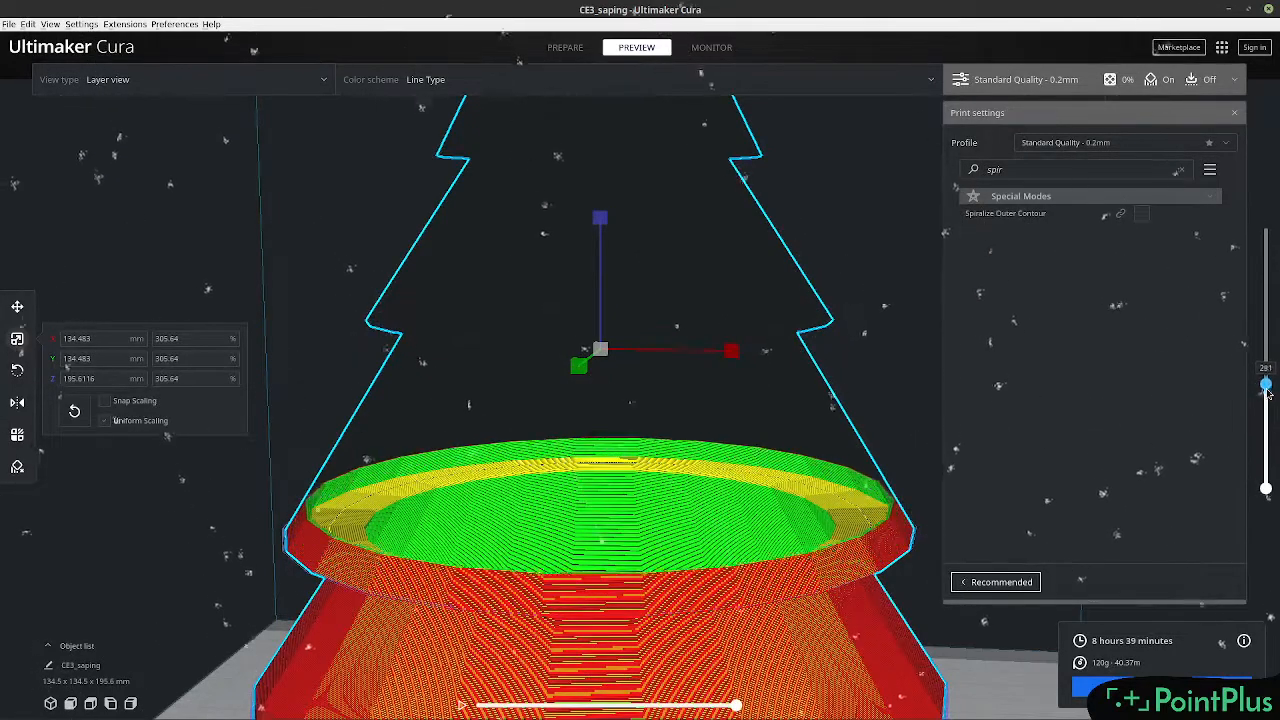
key("Up")
key("Up")
key("Up")
key("Up")
key("Up")
key("Up")
key("Up")
key("Up")
key("Up")
key("Up")
key("Up")
key("Up")
key("Up")
key("Up")
key("Up")
key("Up")
key("Up")
key("Up")
key("Up")
key("Up")
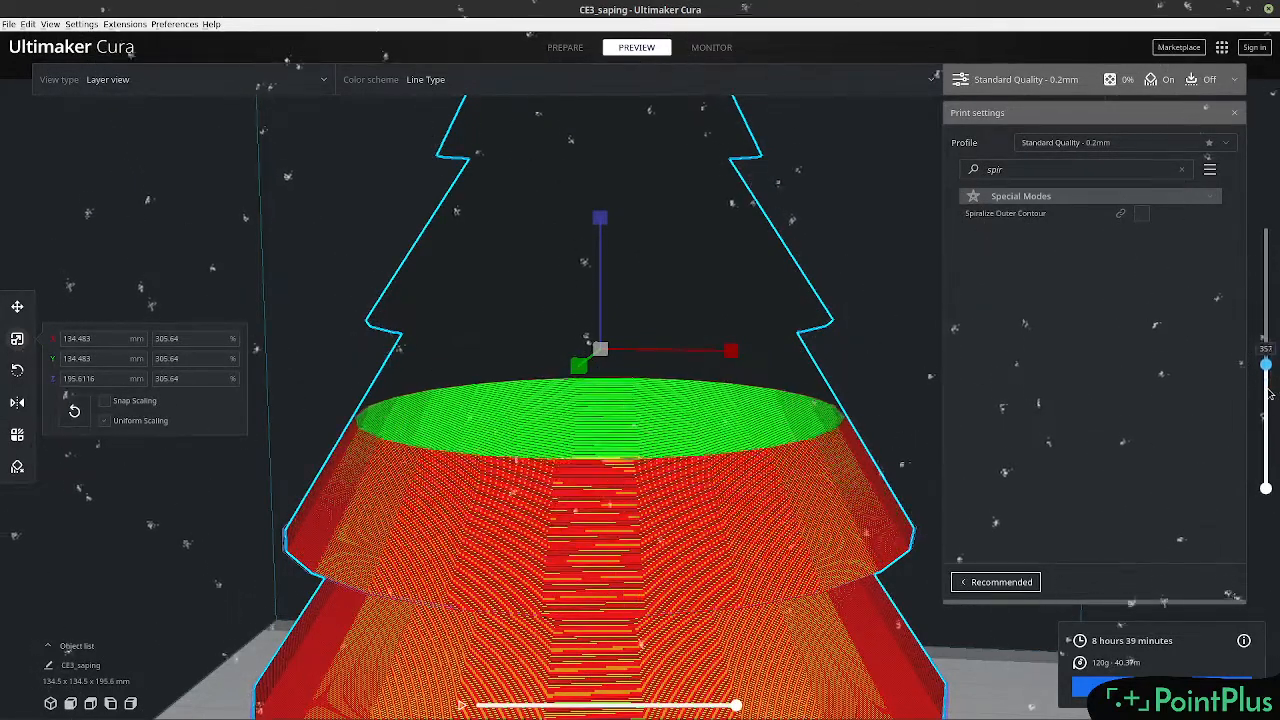
key("Up")
key("Up")
key("Up")
key("Up")
key("Up")
key("Up")
key("Up")
key("Up")
key("Up")
key("Up")
key("Up")
key("Up")
key("Up")
key("Up")
key("Up")
key("Up")
key("Up")
key("Up")
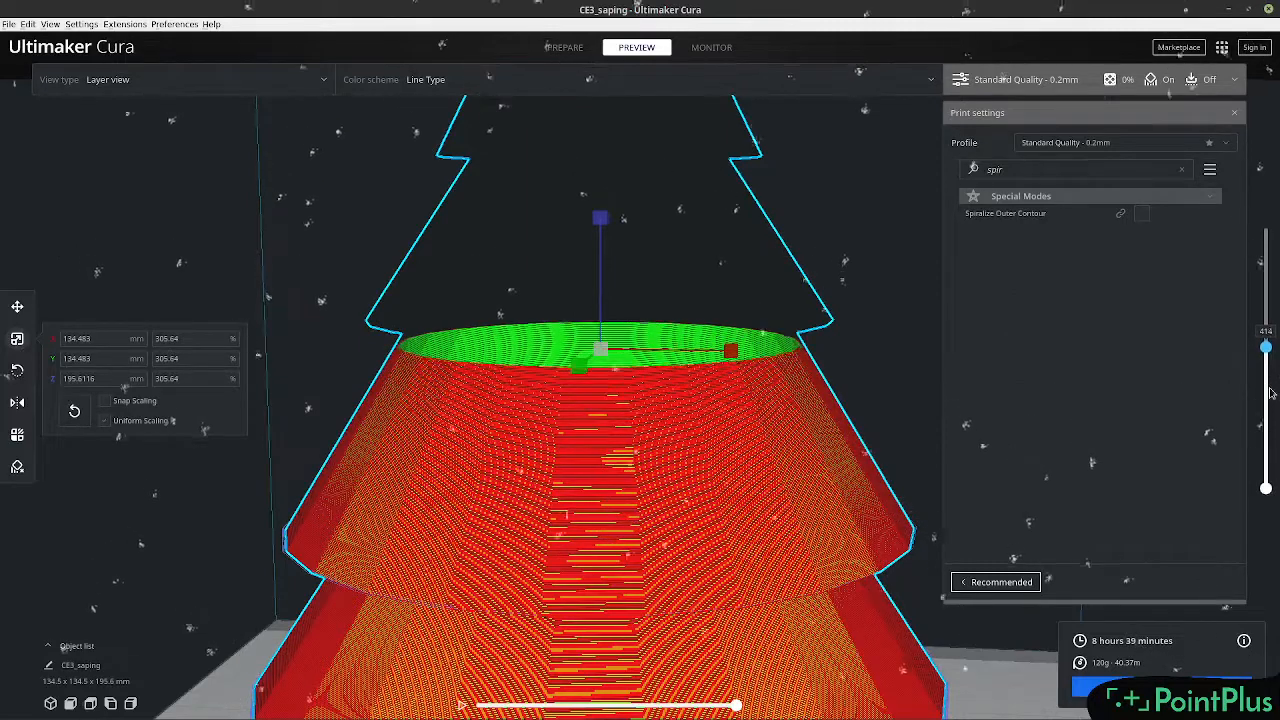
key("Up")
key("Up")
key("Up")
key("Up")
key("Up")
key("Up")
key("Up")
key("Up")
key("Up")
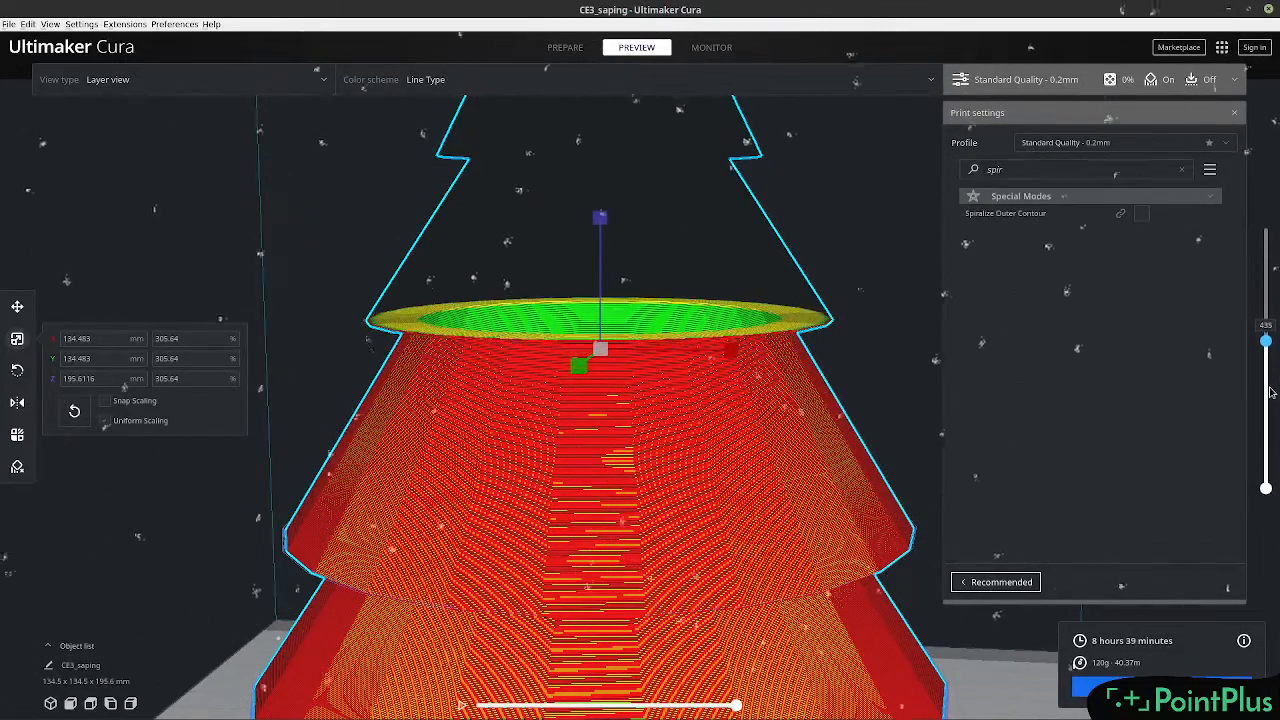
key("Up")
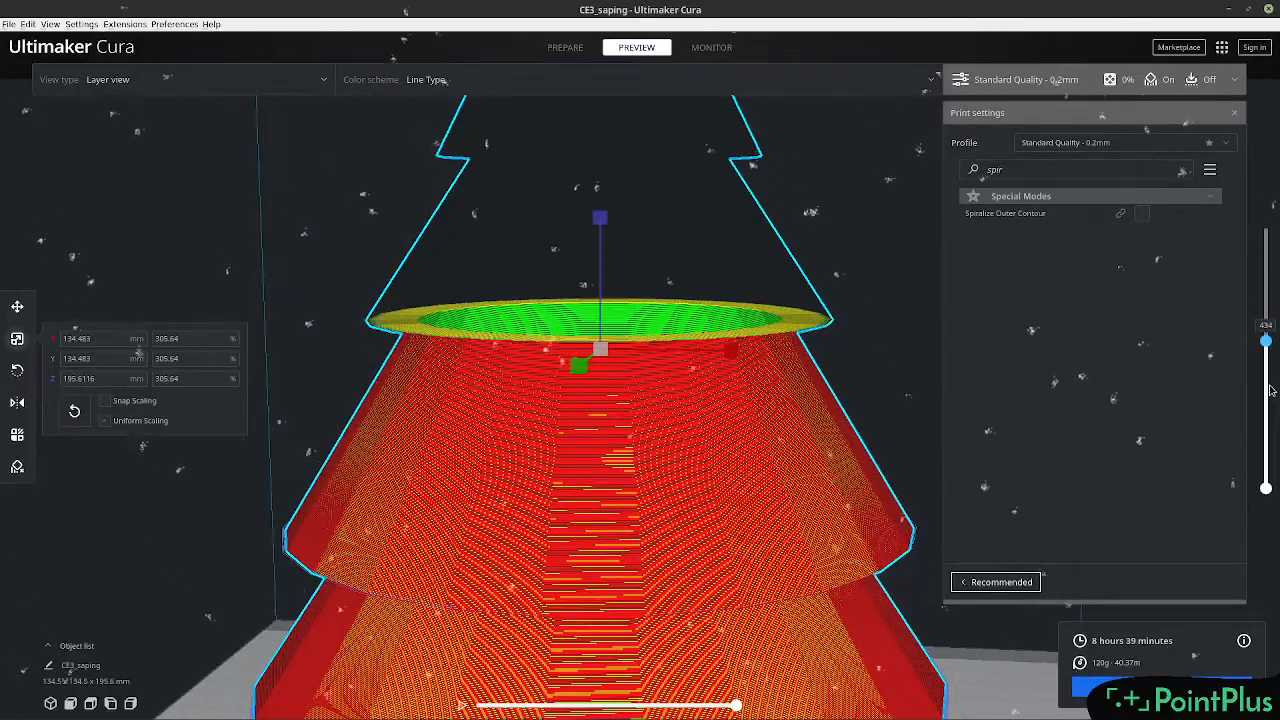
Inspect the overhanging tier edges of the tree from below, and the whole partial print from above.
right_click_drag(883, 364, 918, 297)
right_click_drag(931, 296, 915, 292)
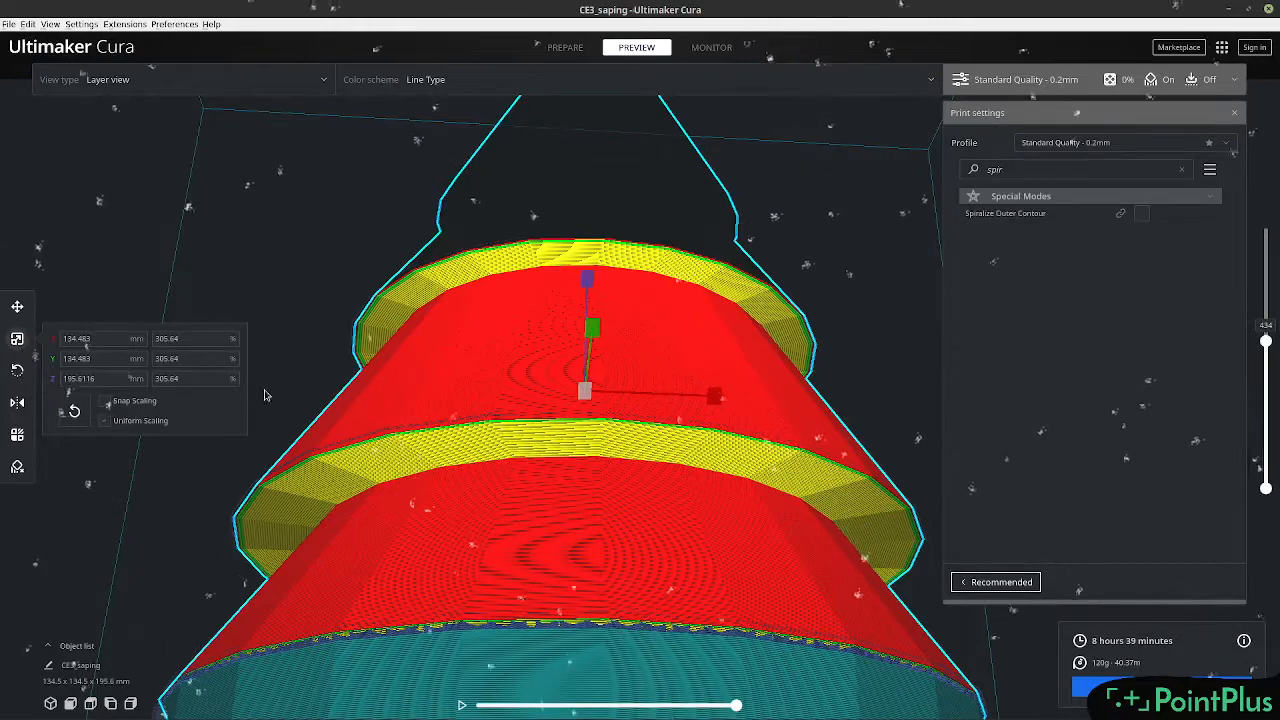
scroll(527, 383, "down", 10)
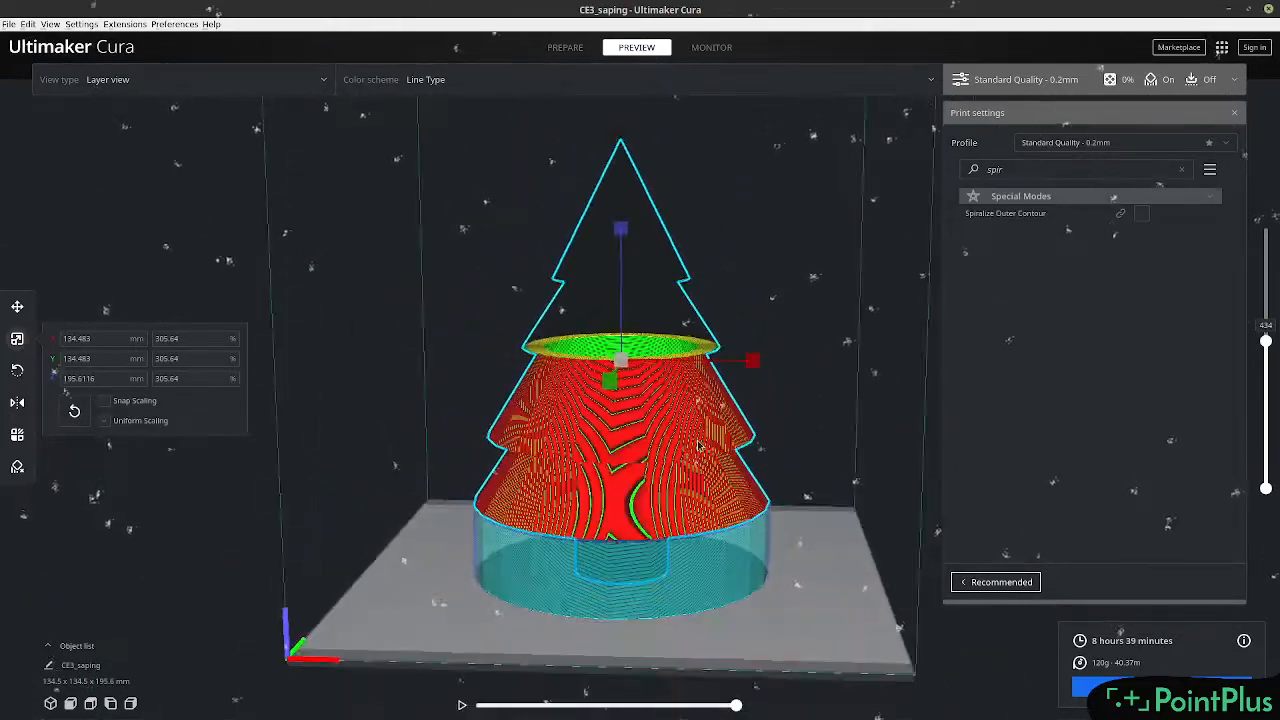
right_click_drag(738, 418, 738, 470)
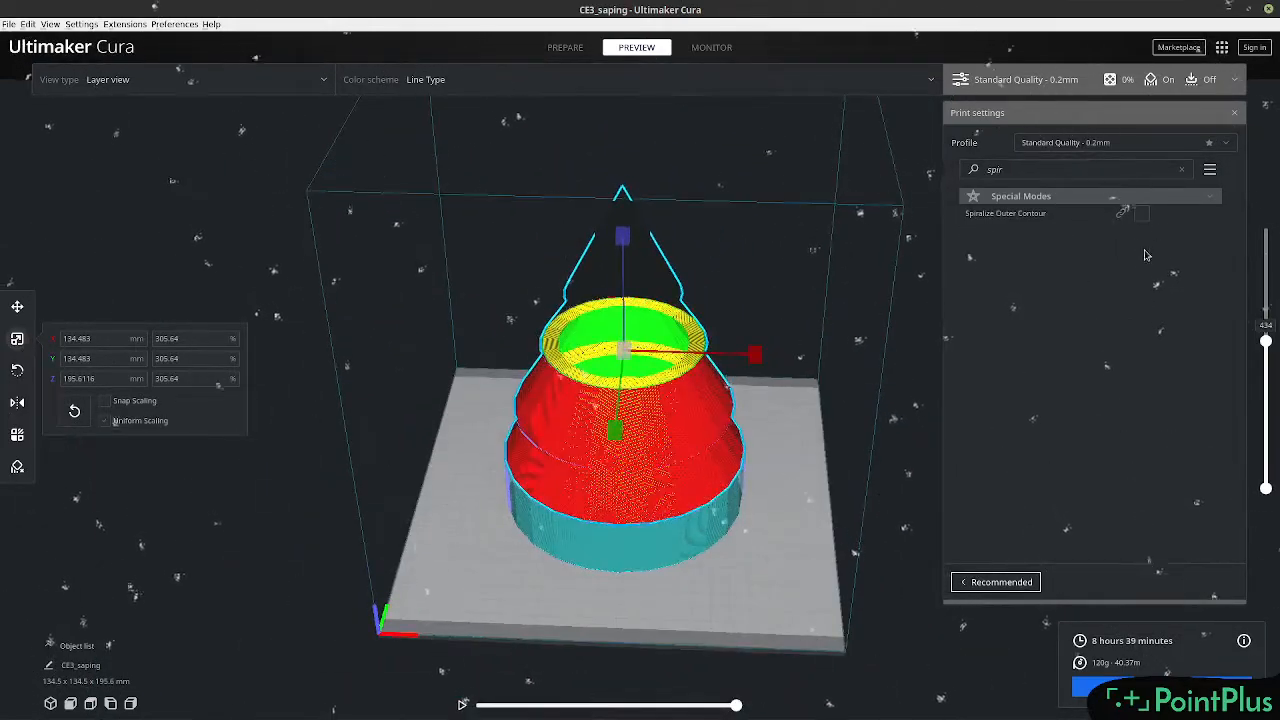
Clear the settings search and set the Support Structure to Tree in the support settings.
left_click(1182, 169)
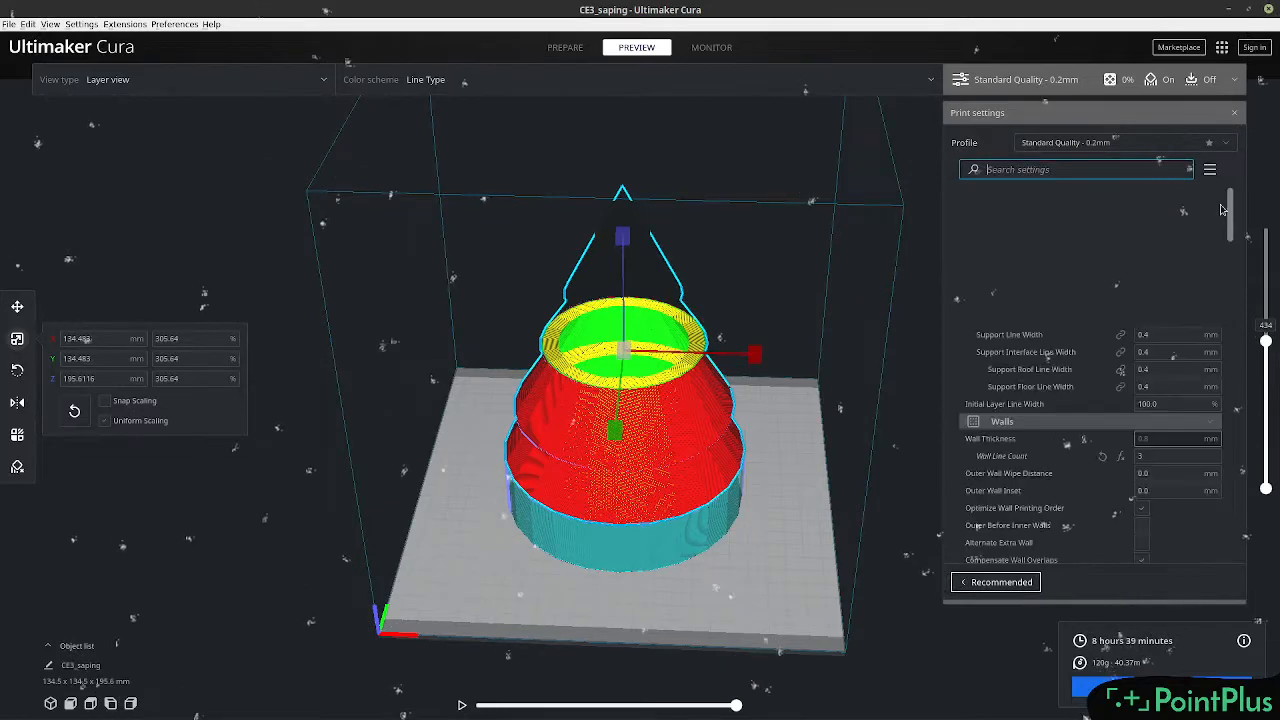
scroll(1108, 373, "down", 15)
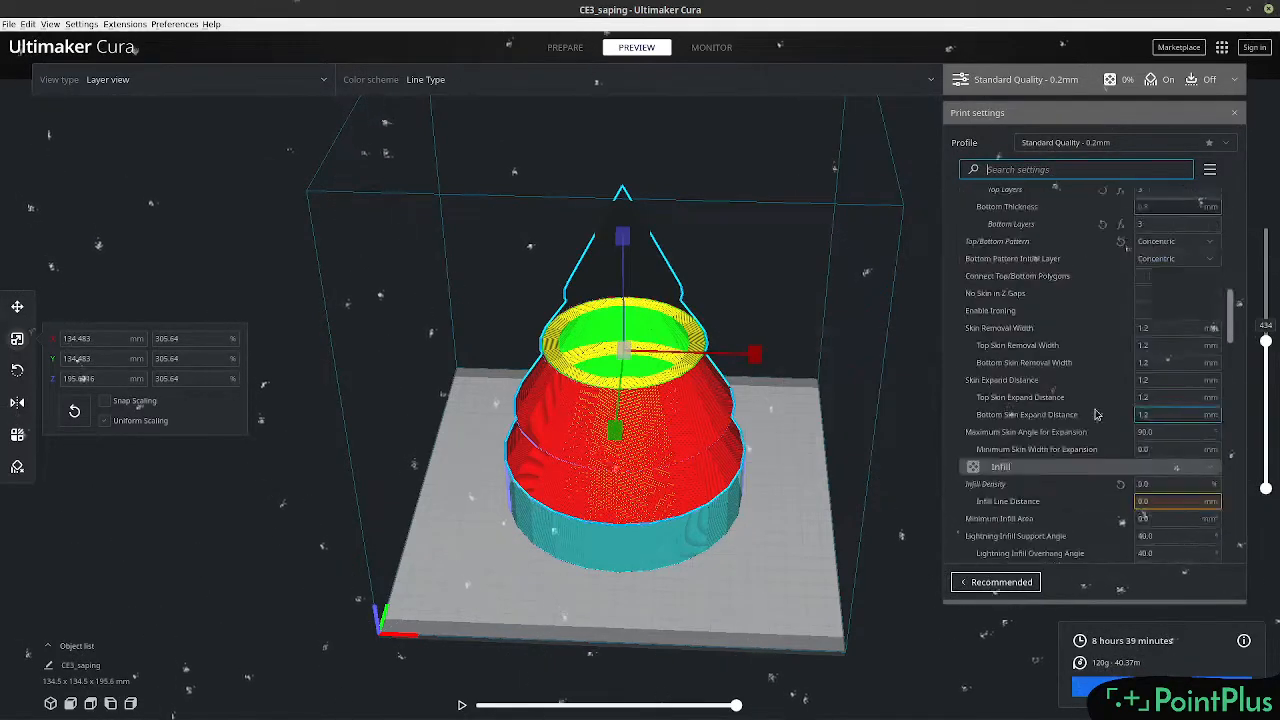
scroll(1095, 416, "down", 10)
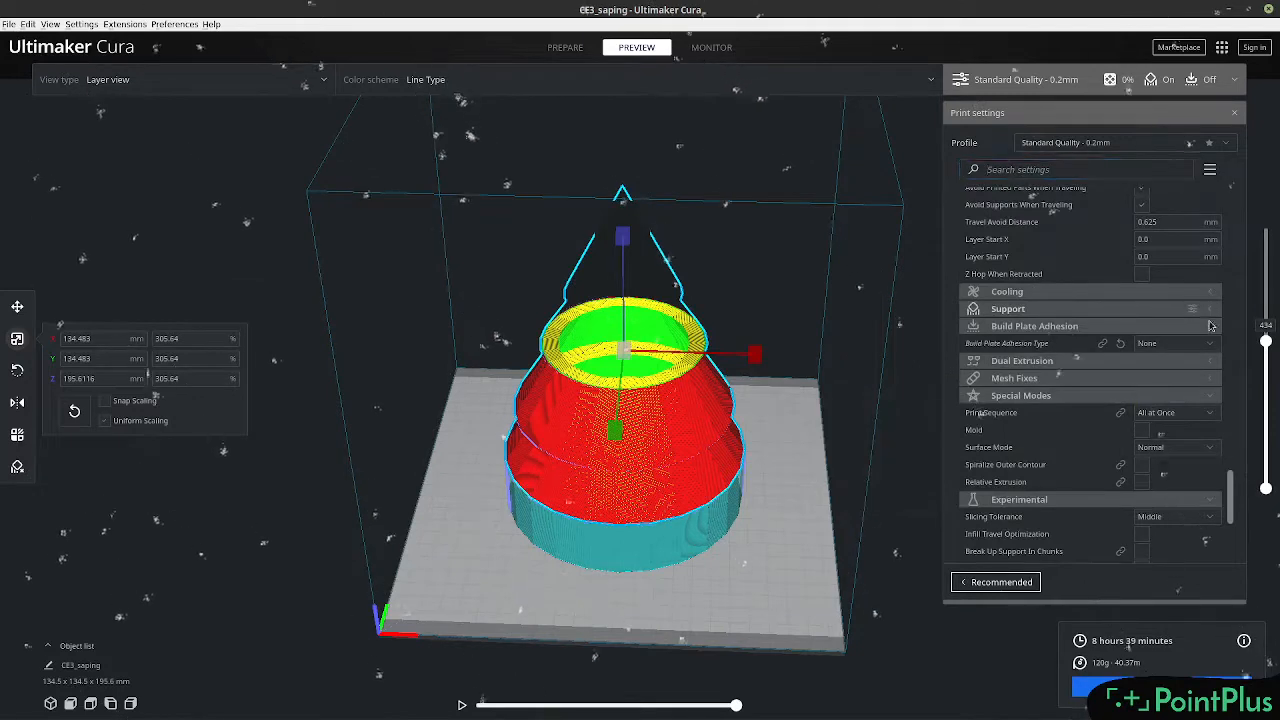
left_click(1201, 312)
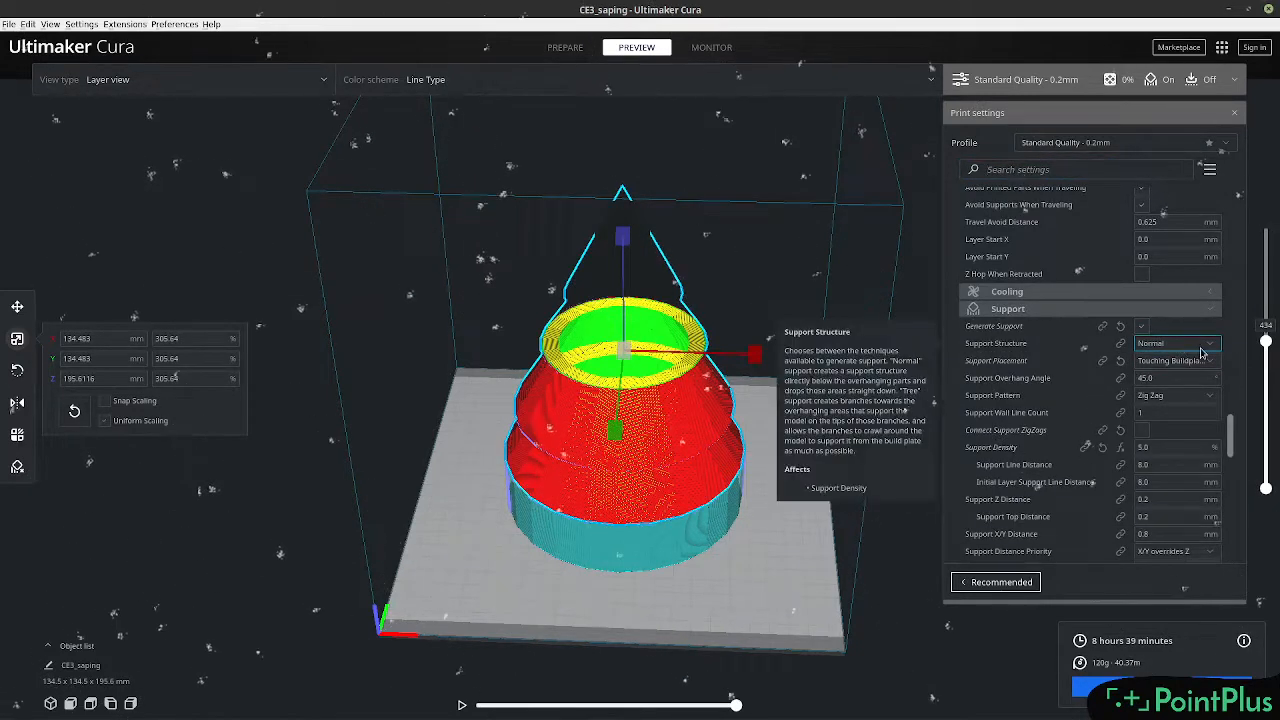
left_click(1205, 349)
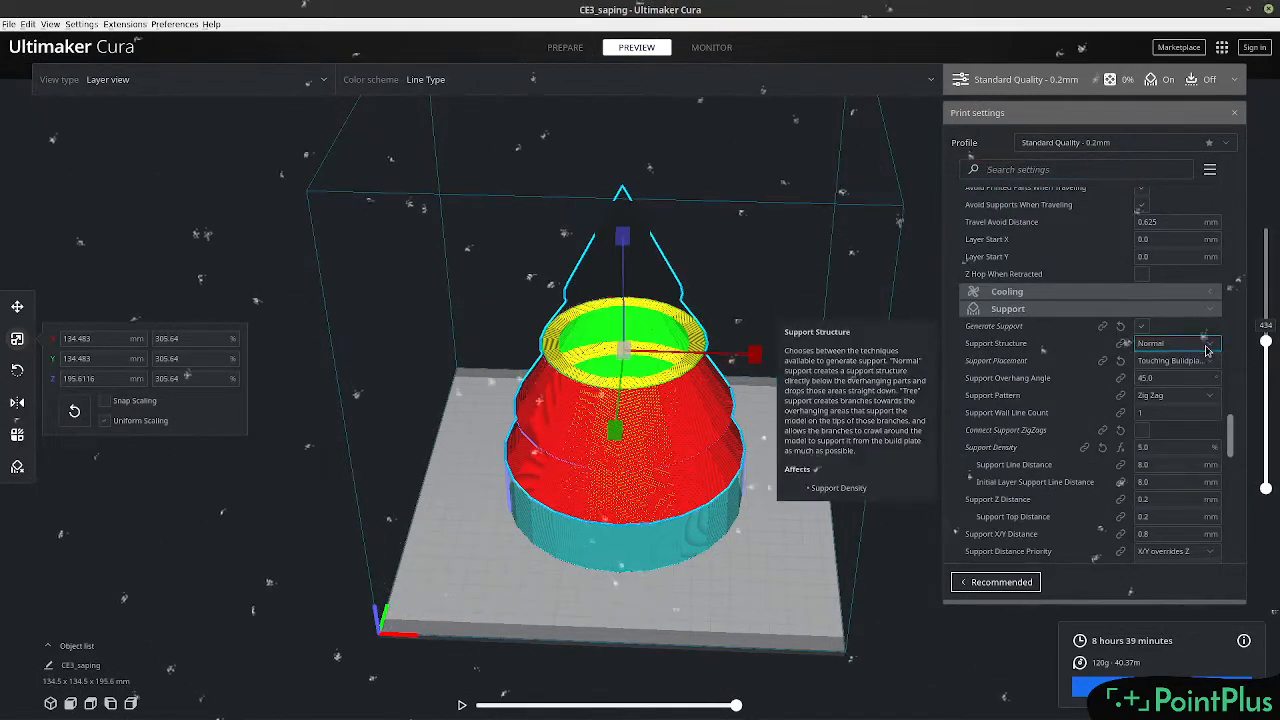
left_click(1180, 374)
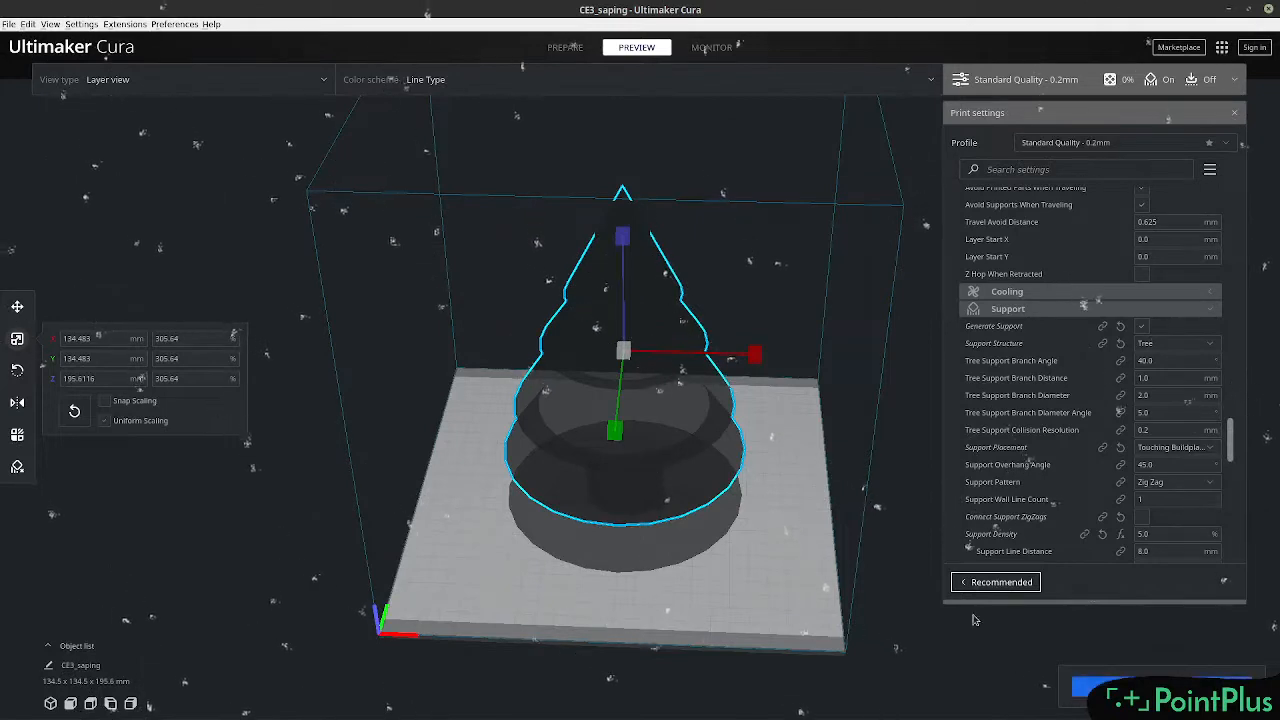
Scale the Christmas tree down uniformly to about 102 % and slice it with the tree supports.
left_click(17, 306)
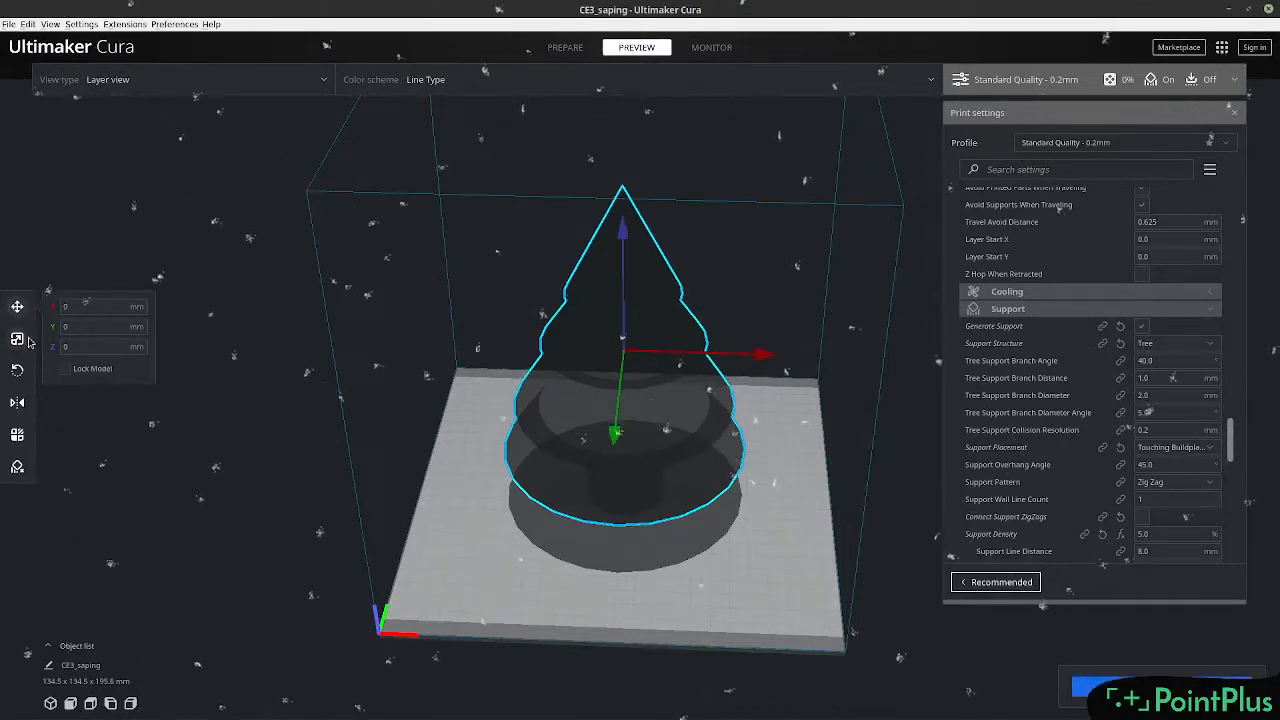
left_click(18, 341)
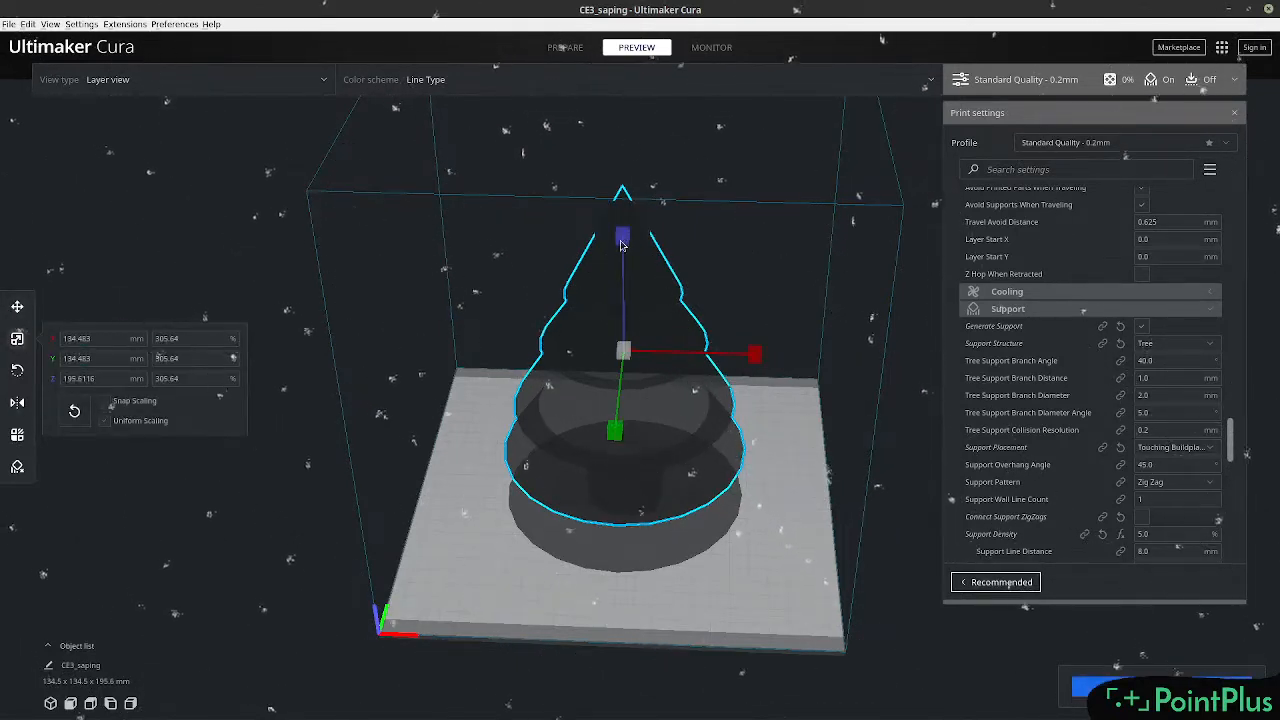
left_click_drag(623, 238, 624, 368)
scroll(645, 570, "up", 4)
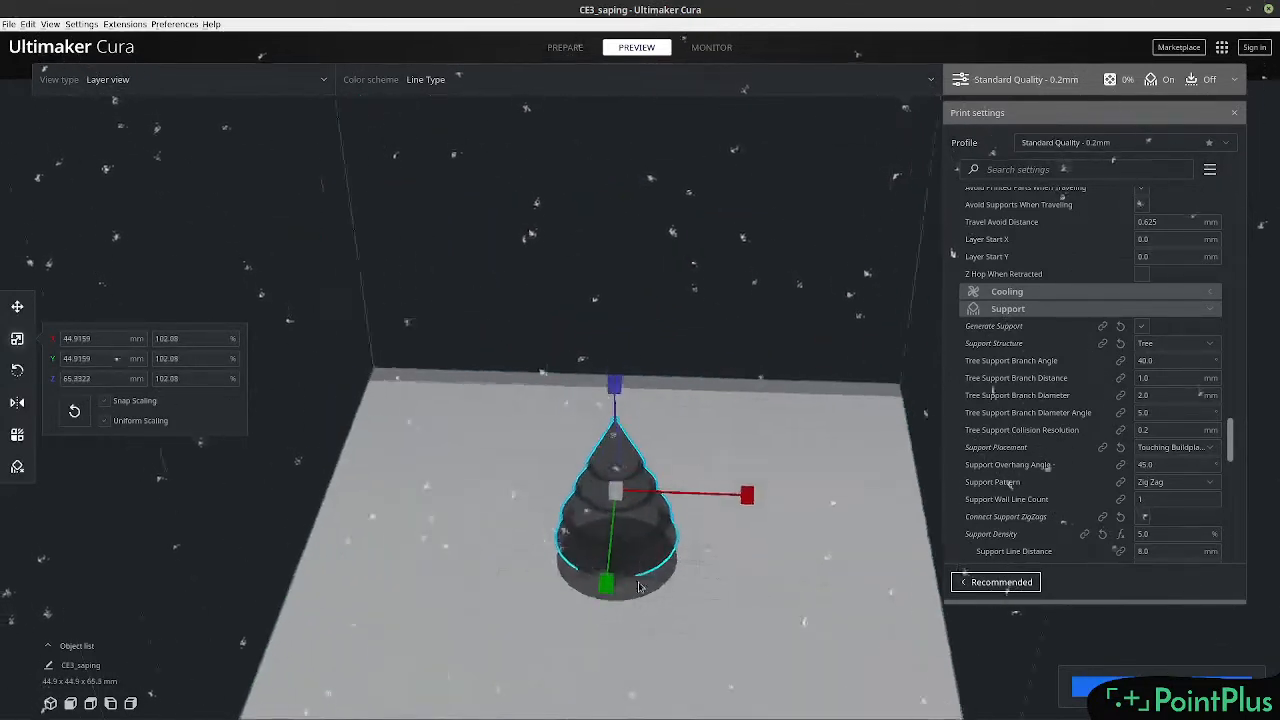
scroll(657, 621, "up", 5)
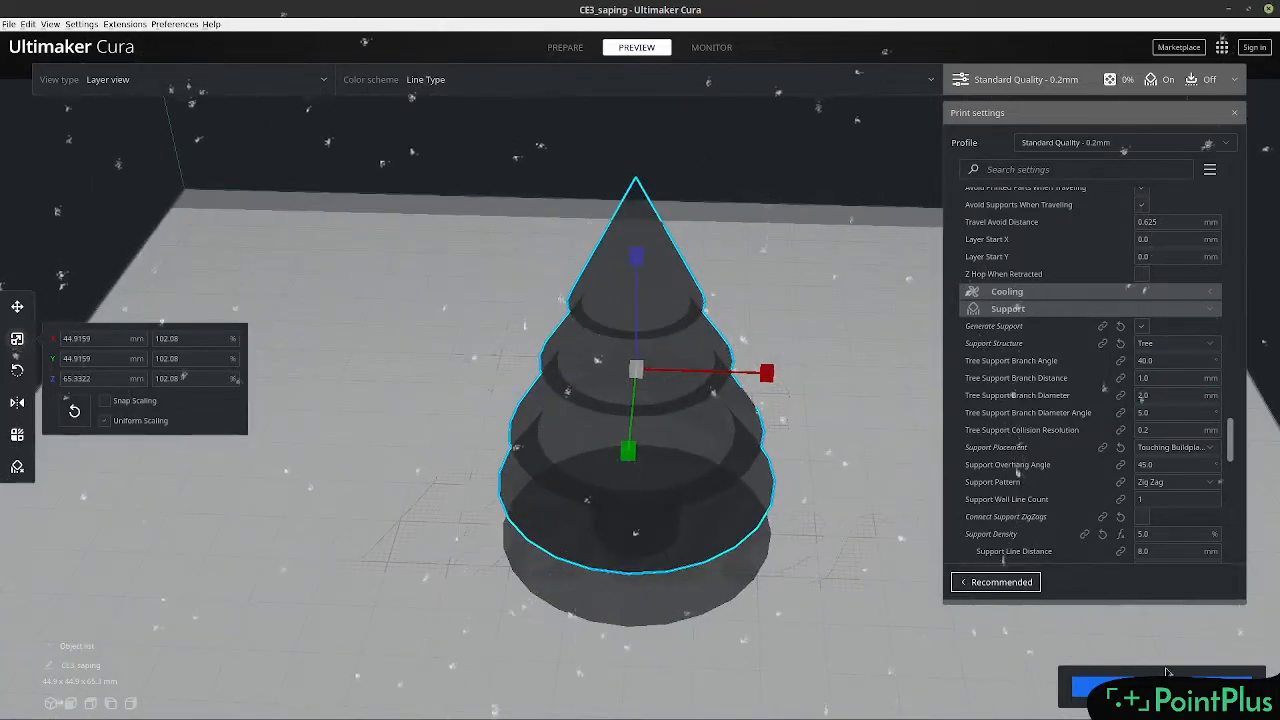
left_click(1095, 686)
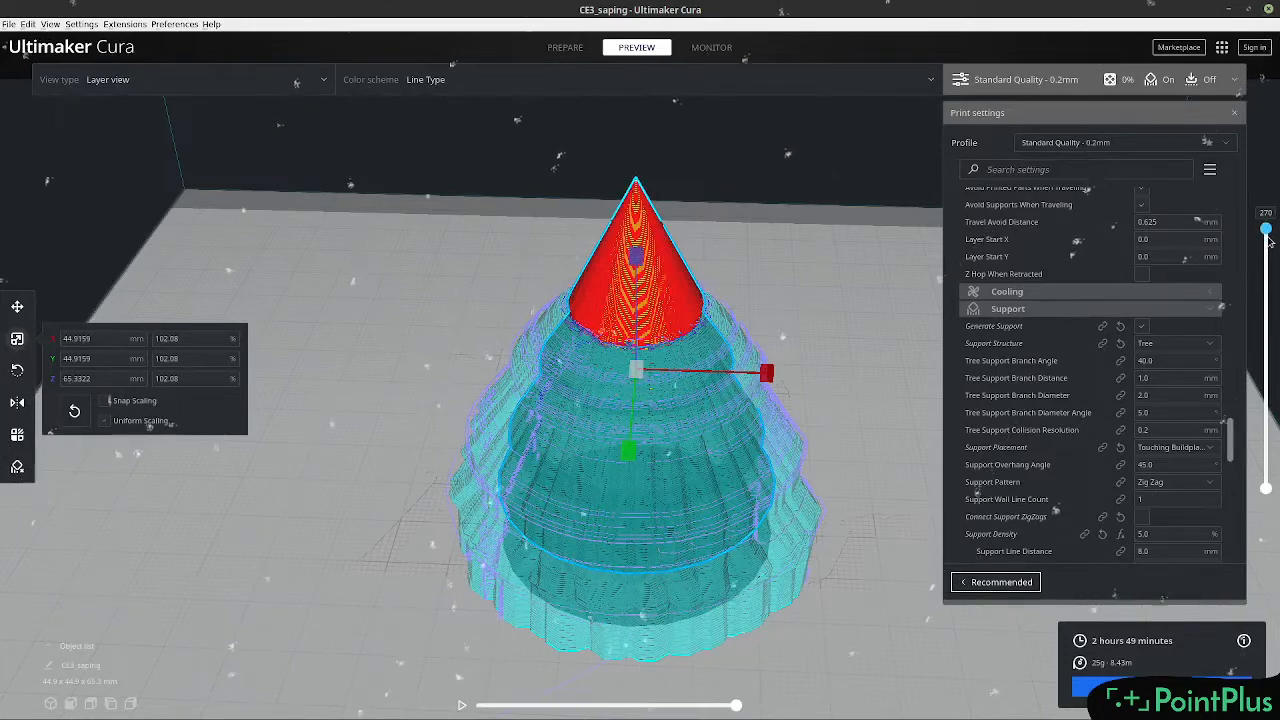
Examine the tree and its supports in the layer preview around layers 183 to 188 and at layer 1.
left_click_drag(1276, 275, 1268, 306)
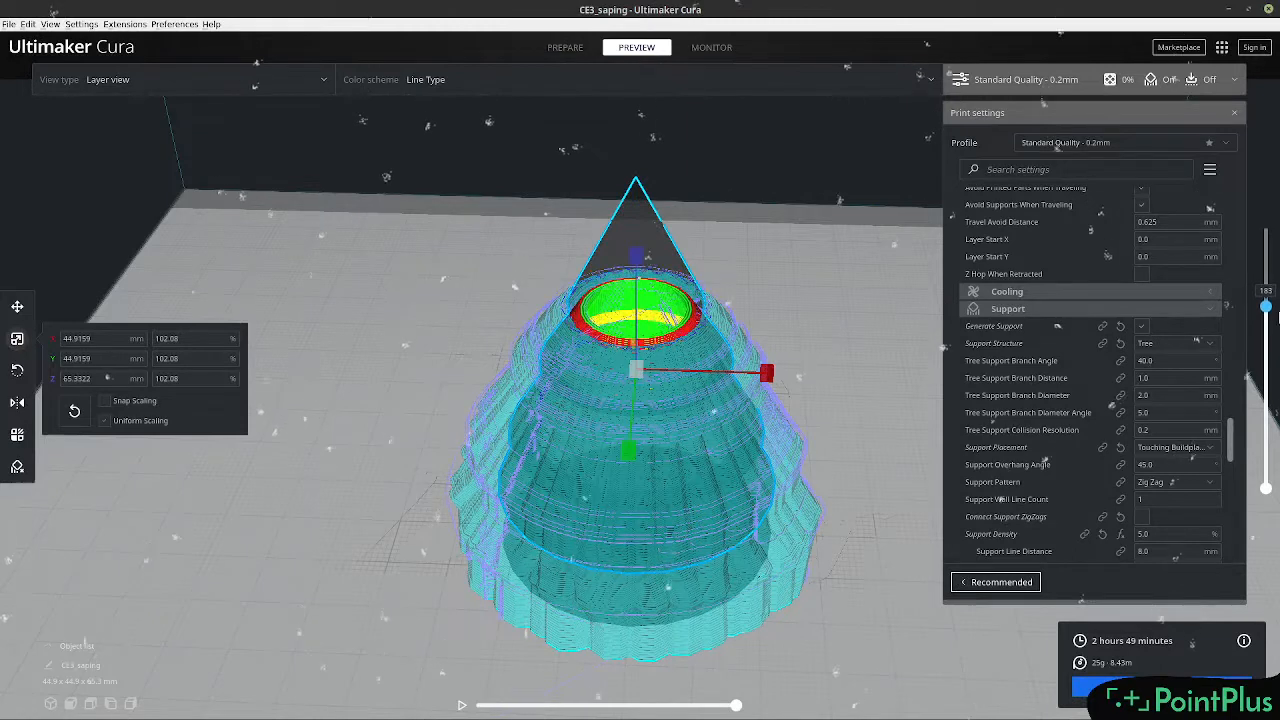
key("Up")
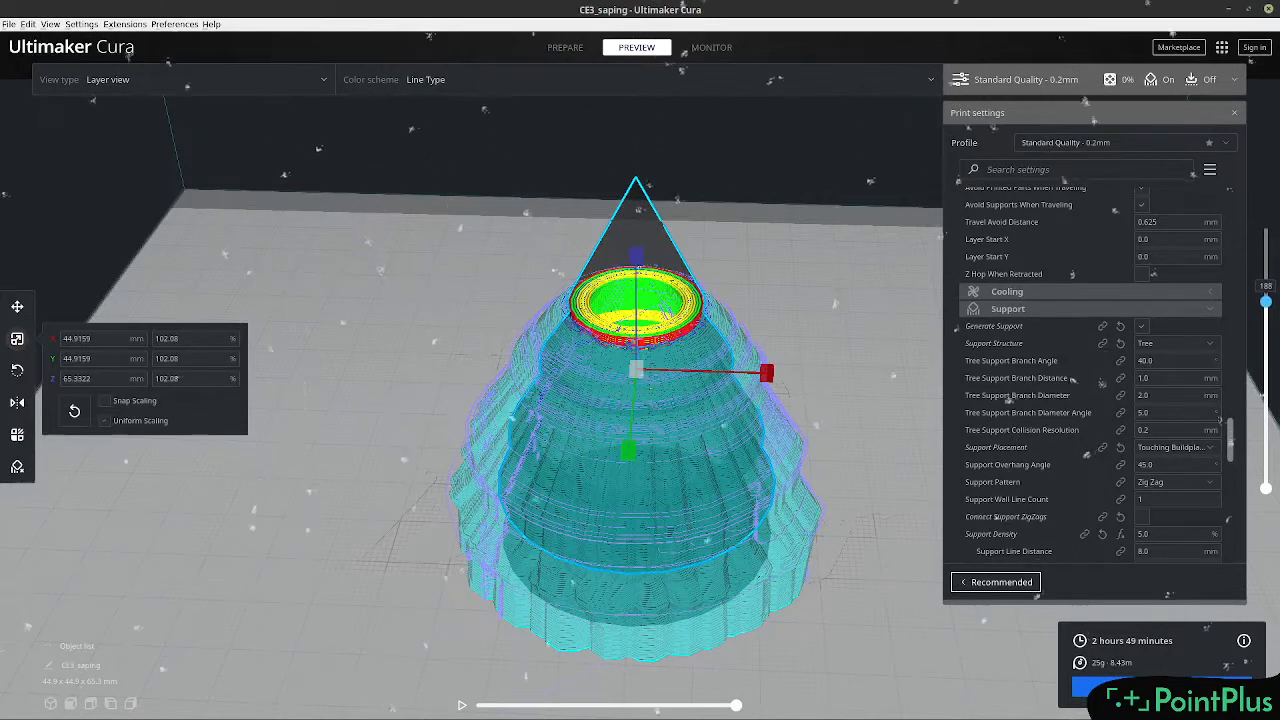
key("Down")
key("Down")
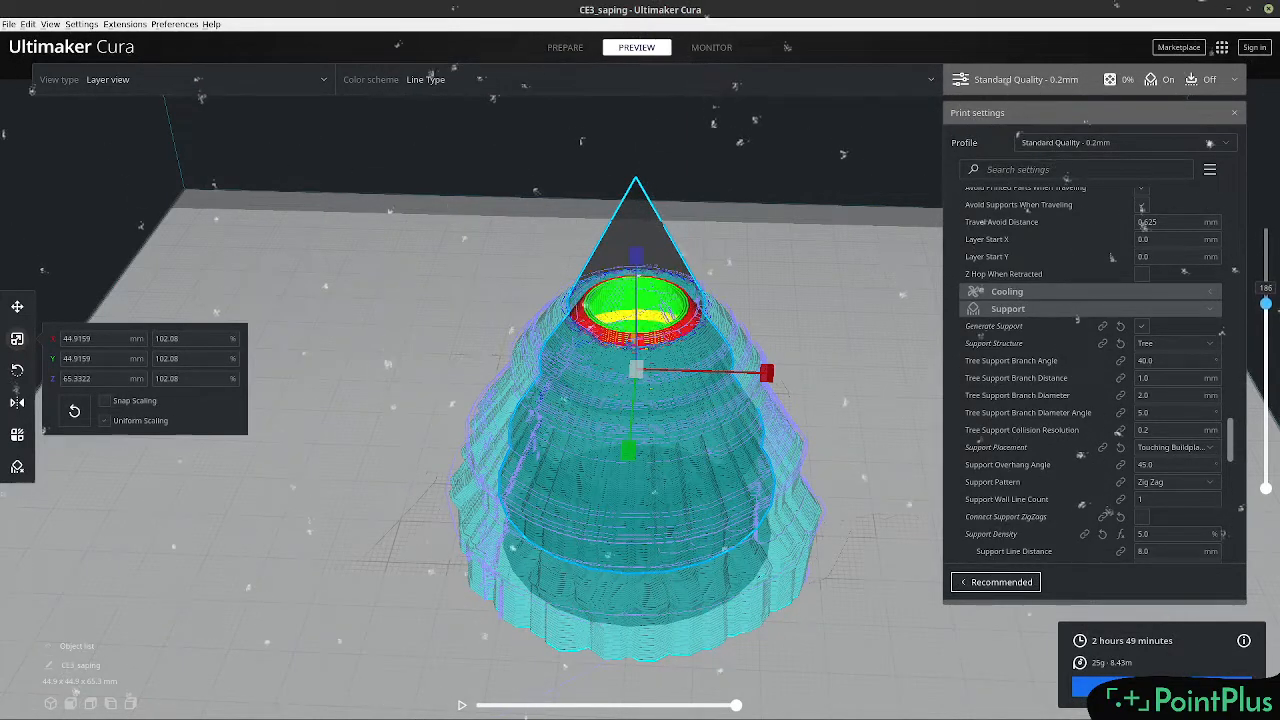
key("Up")
key("Up")
key("Up")
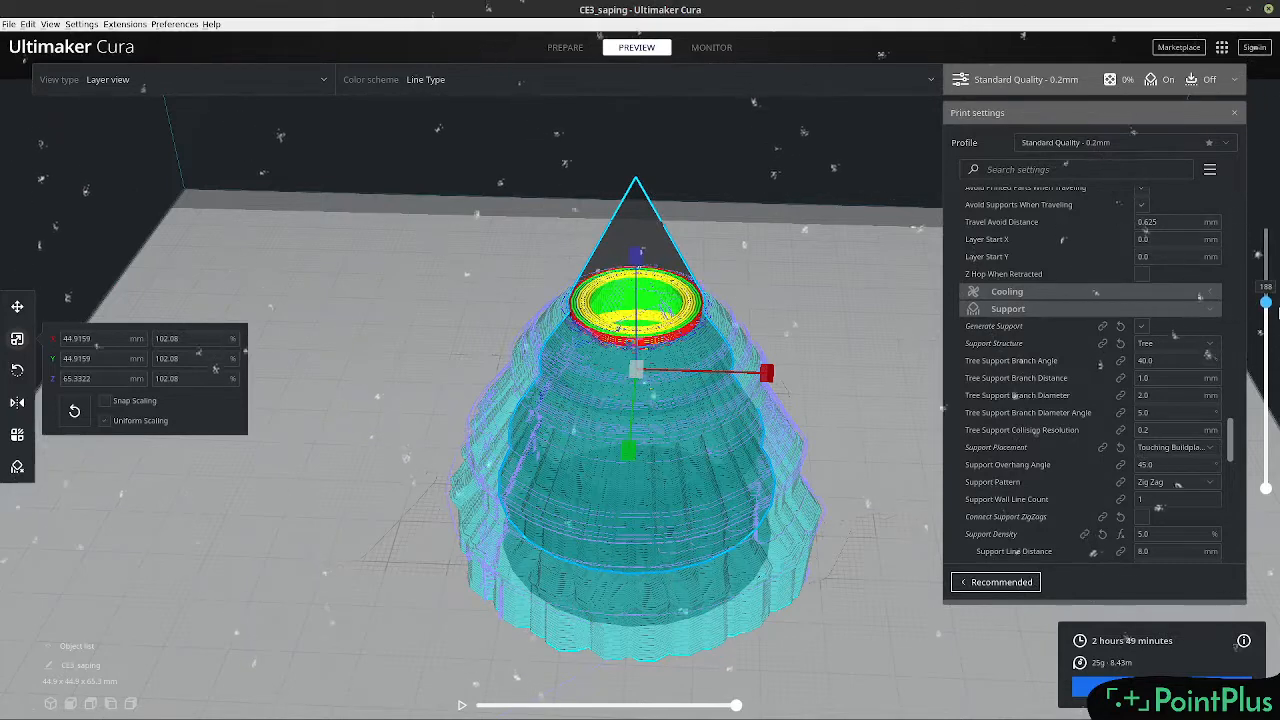
left_click_drag(1278, 308, 1266, 468)
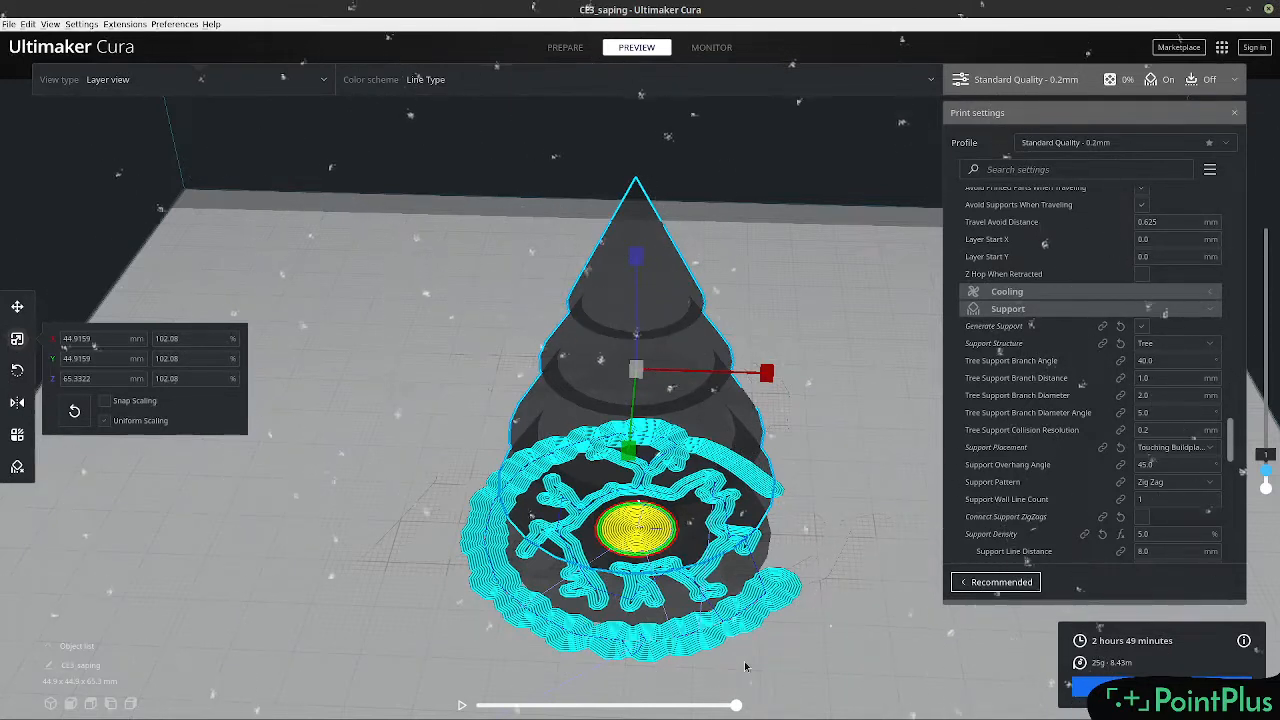
mouse_move(561, 661)
right_mouse_down()
mouse_move(580, 640)
mouse_move(558, 680)
right_mouse_up()
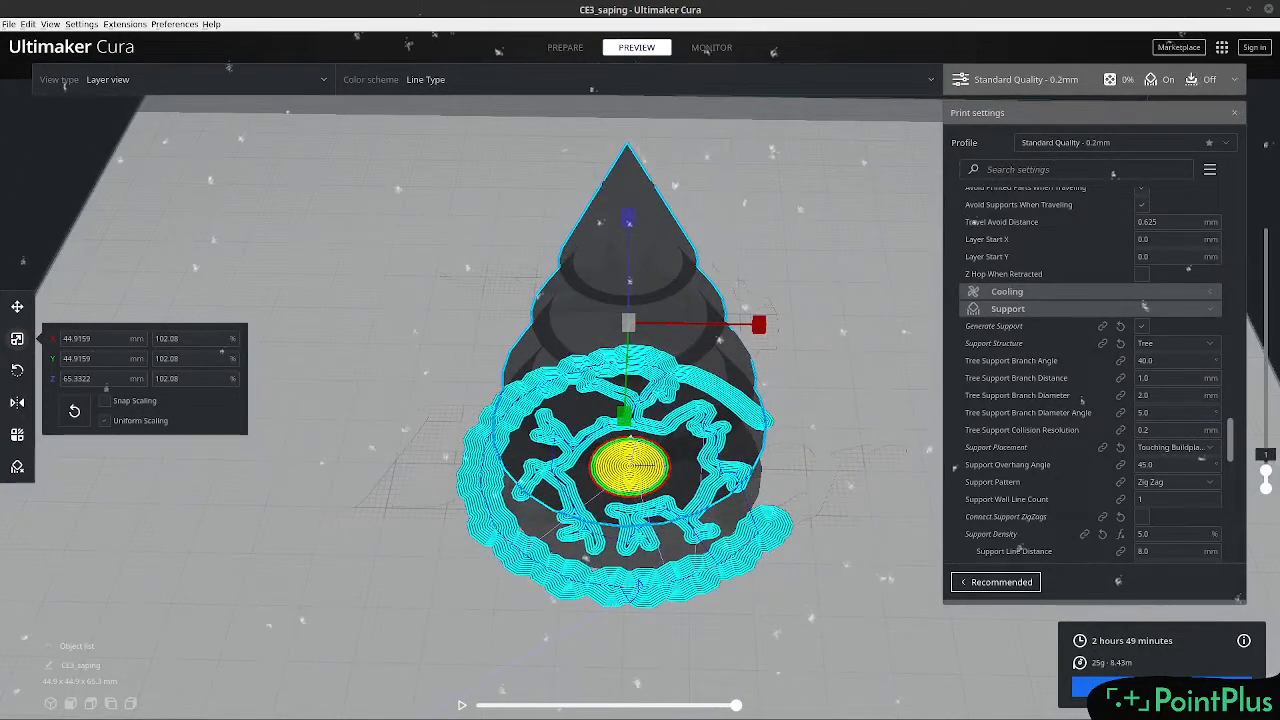
Delete the Christmas tree model from the build plate.
scroll(620, 612, "down", 5)
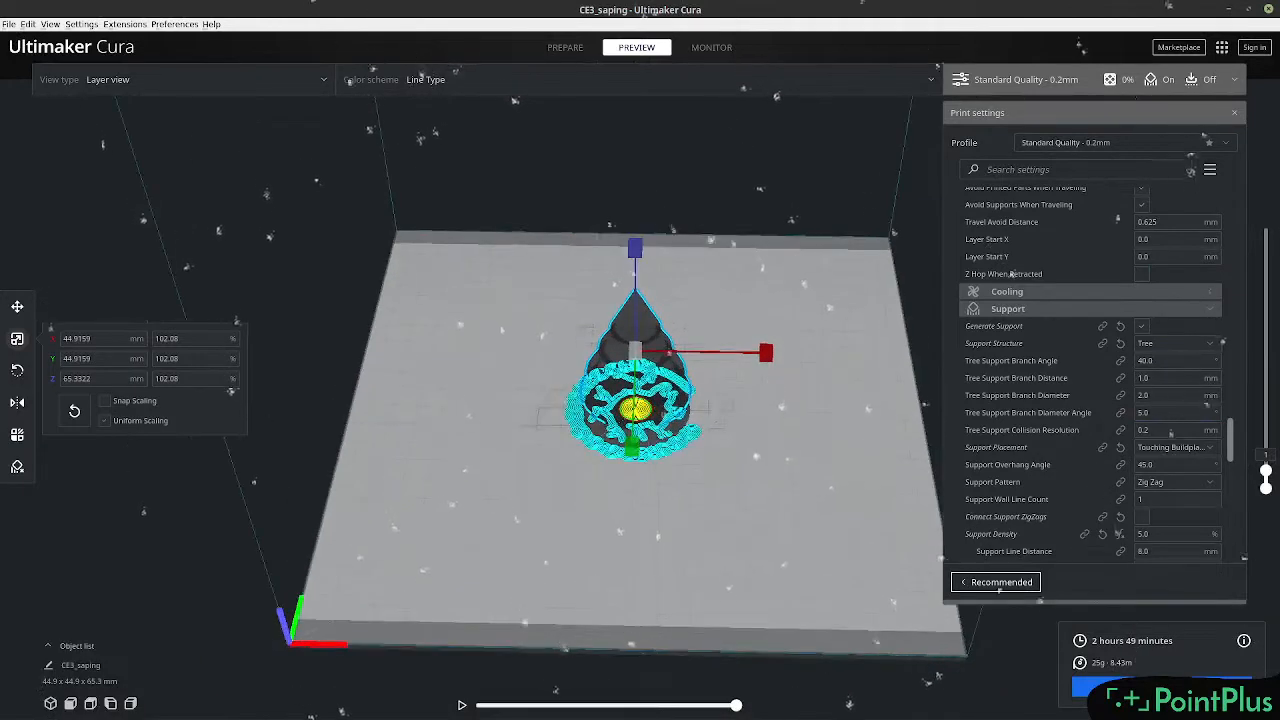
left_click_drag(1180, 46, 635, 500)
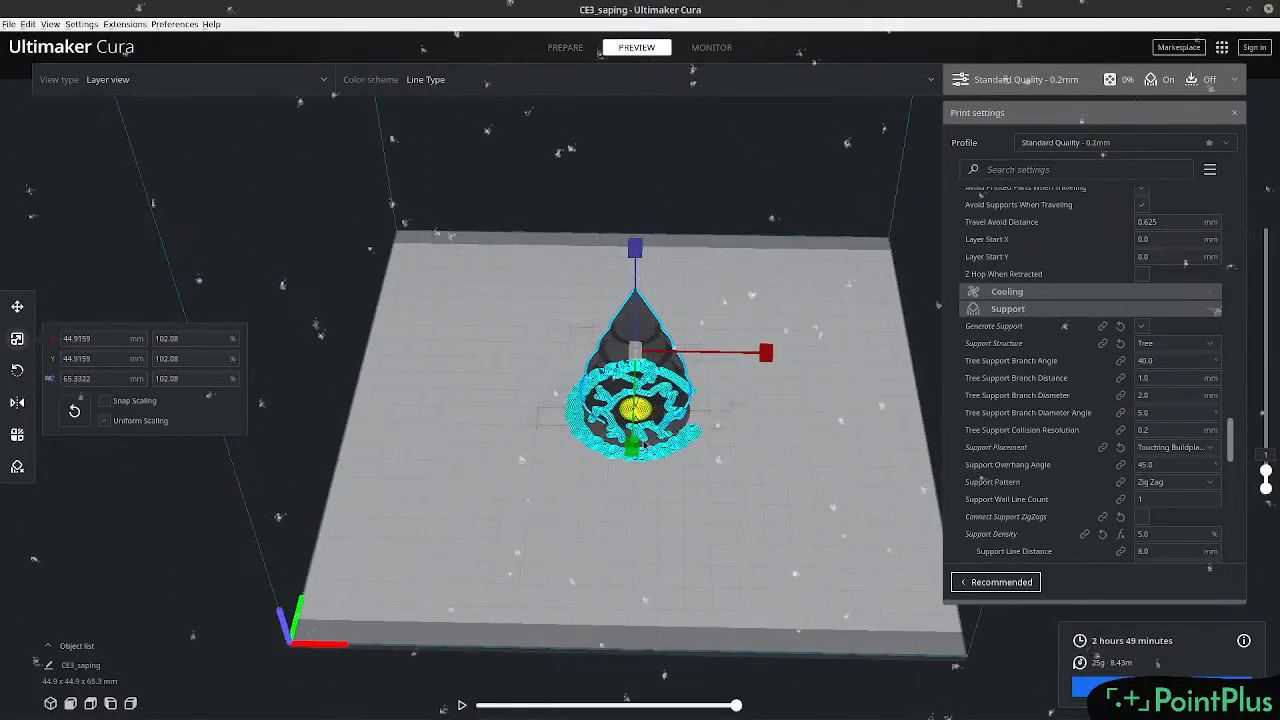
key("Delete")
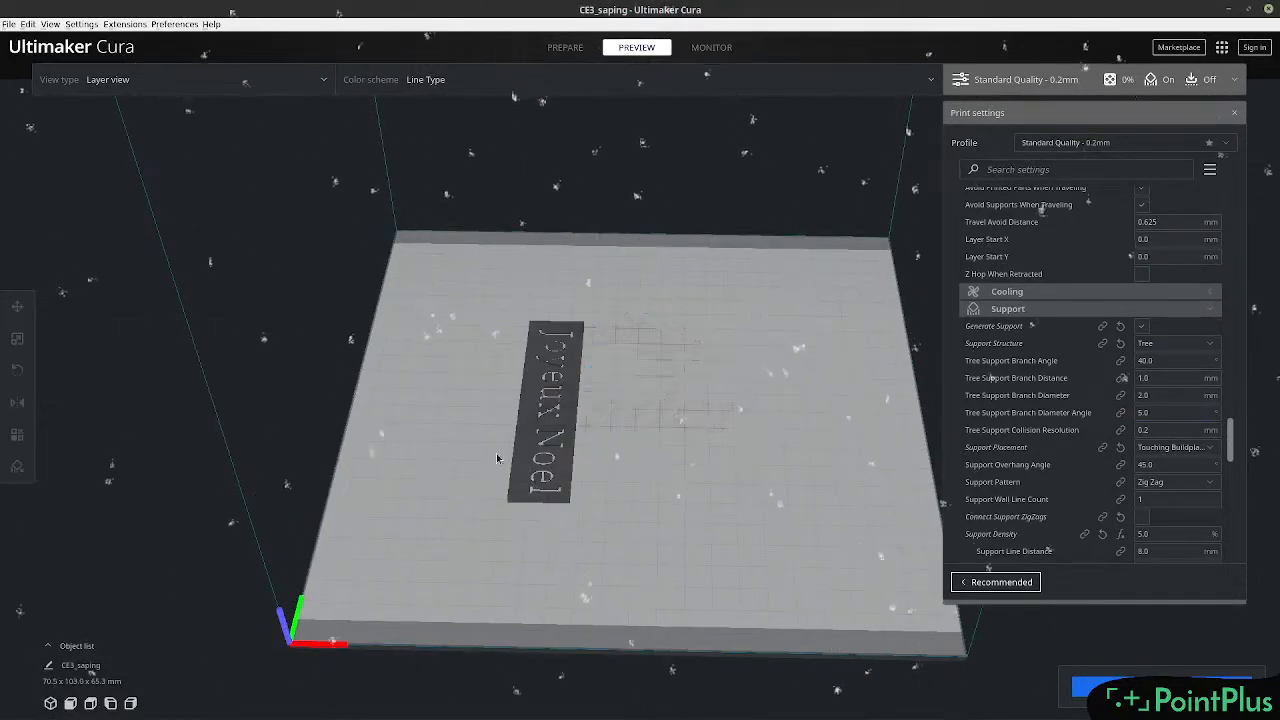
Rotate the Joyeux Noël plate 90° about the vertical axis so its text runs along the X axis.
left_click(545, 415)
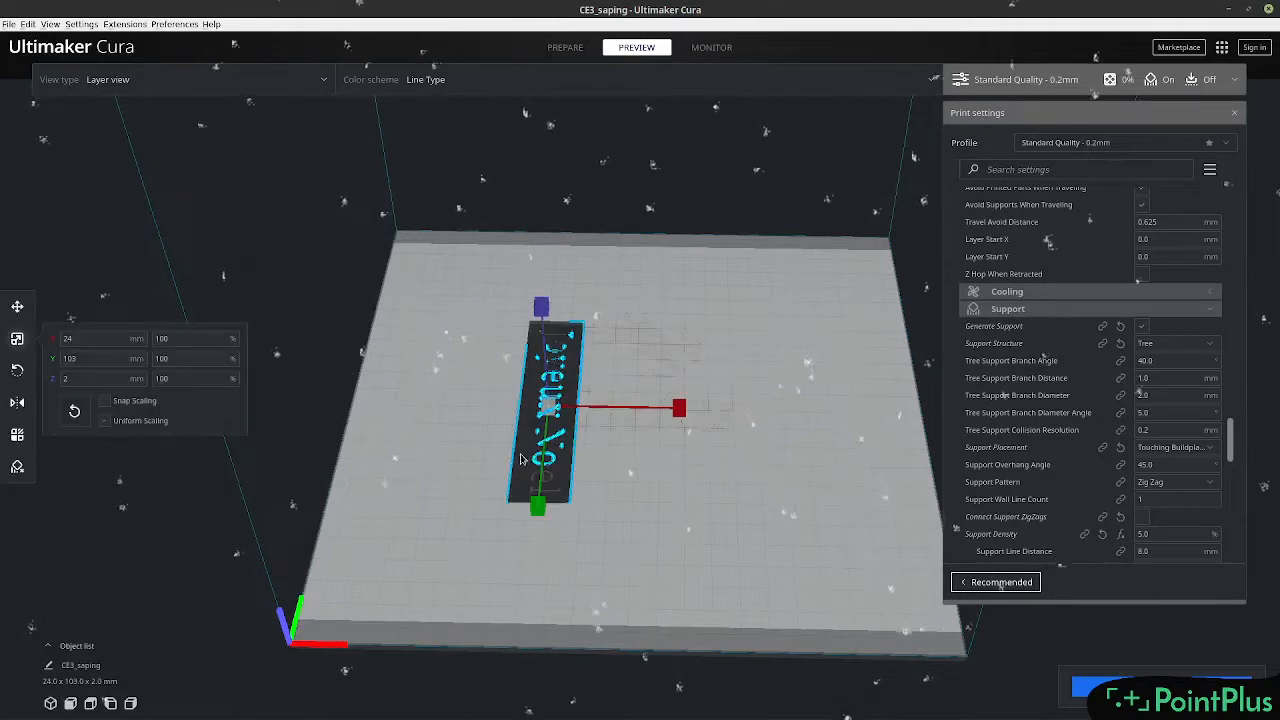
left_click(17, 306)
left_click(17, 370)
left_click_drag(478, 498, 641, 436)
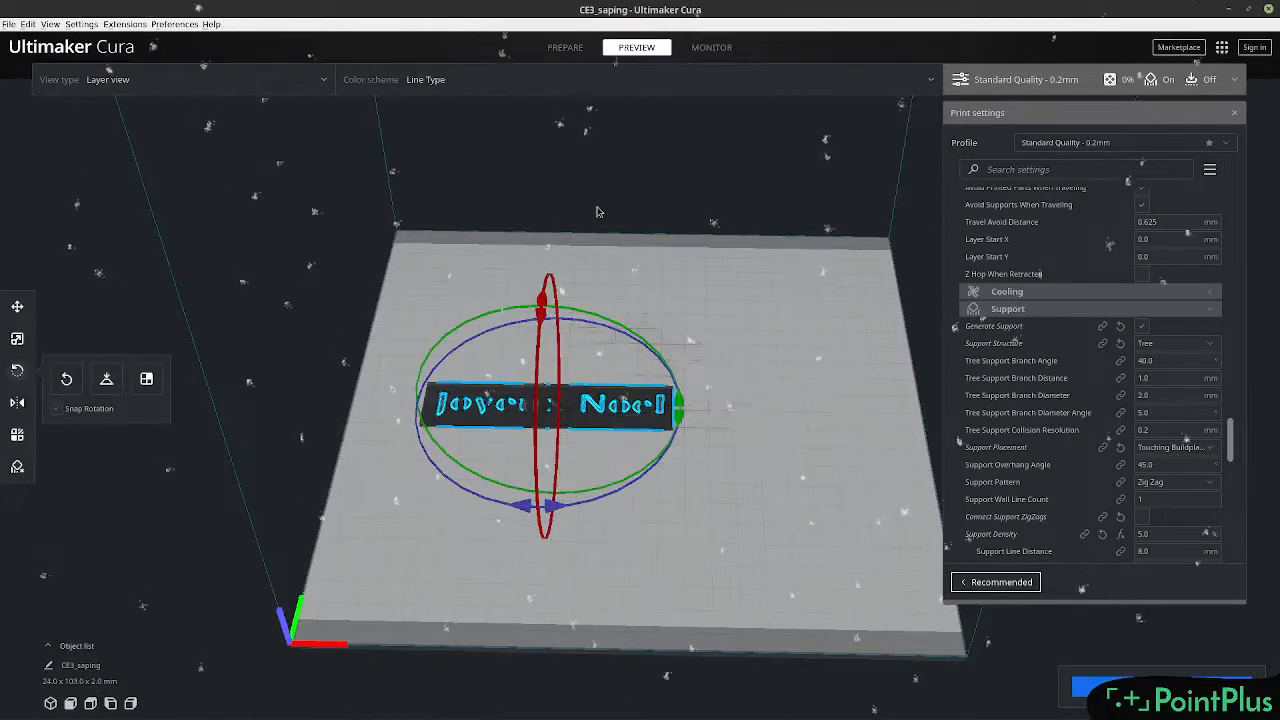
Return to the Prepare stage and center the Joyeux Noël plate on the build plate.
left_click(597, 52)
left_click(594, 50)
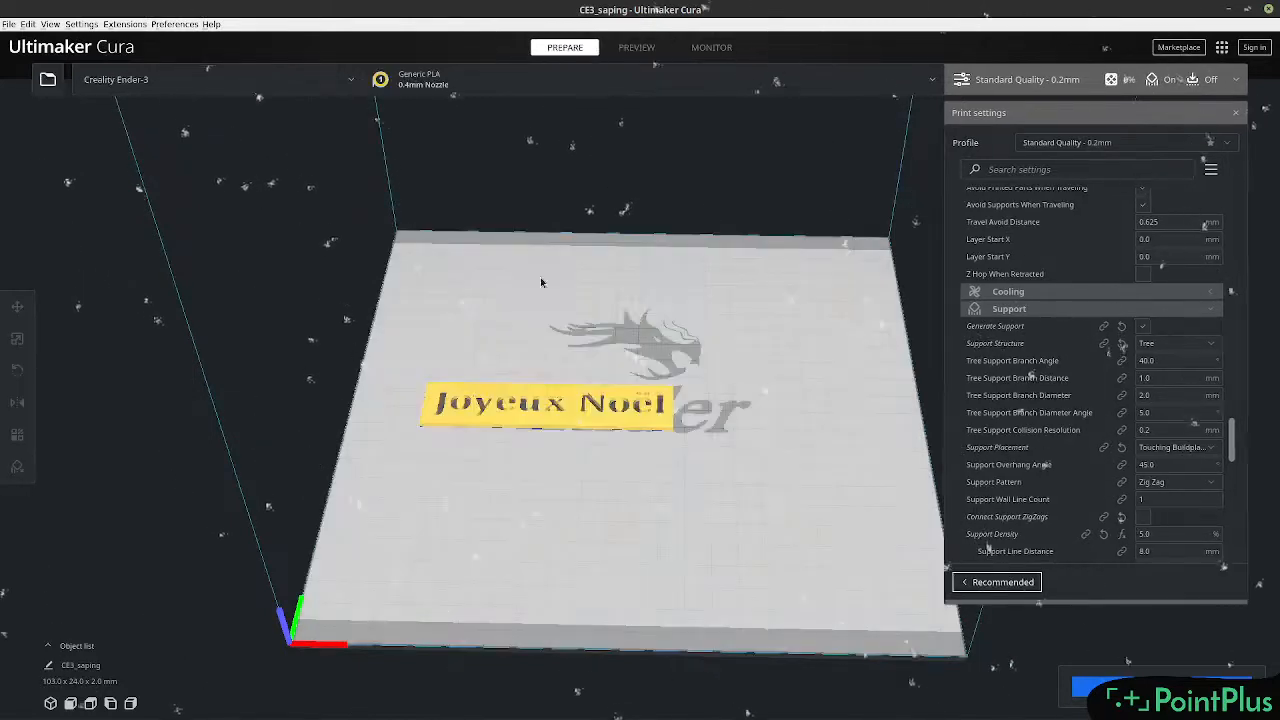
right_click(560, 406)
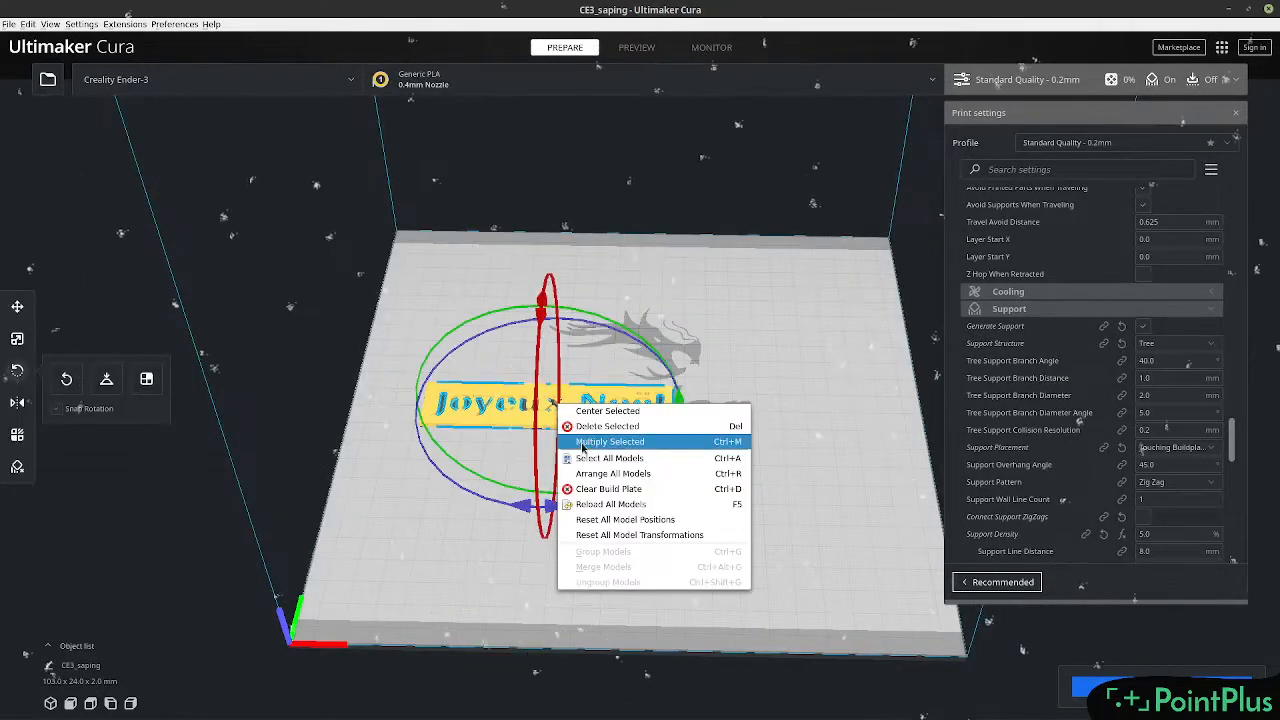
left_click(585, 416)
Scale the Joyeux Noël plate up uniformly to about 215 %, about 222 mm long, so it fits the bed's width.
scroll(713, 543, "up", 6)
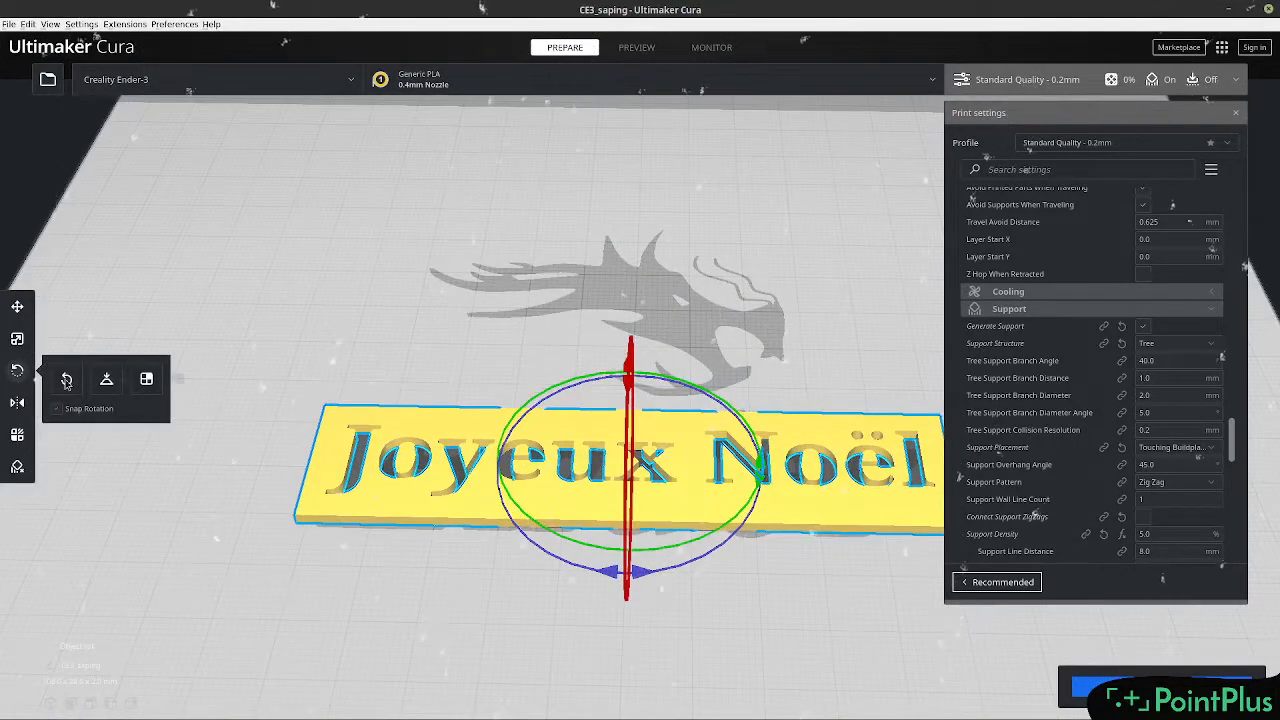
left_click(18, 340)
left_click_drag(637, 578, 598, 631)
scroll(610, 606, "down", 6)
scroll(628, 587, "up", 3)
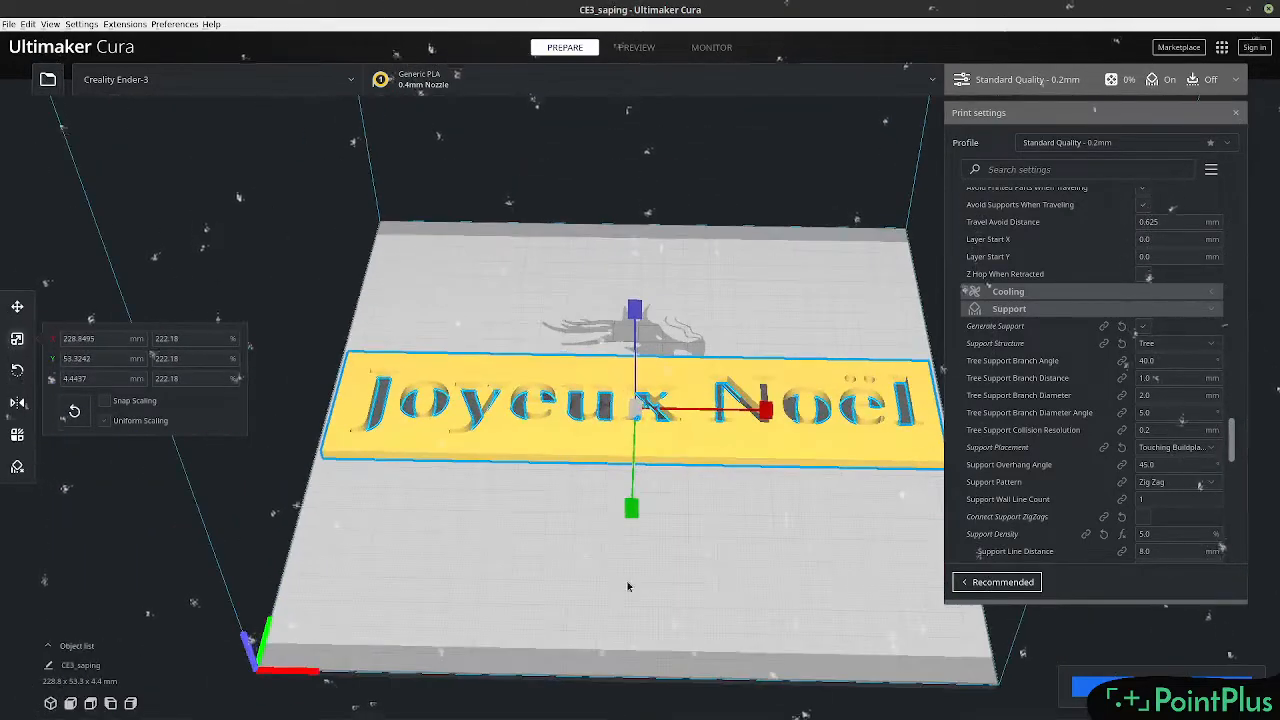
left_click_drag(635, 528, 637, 458)
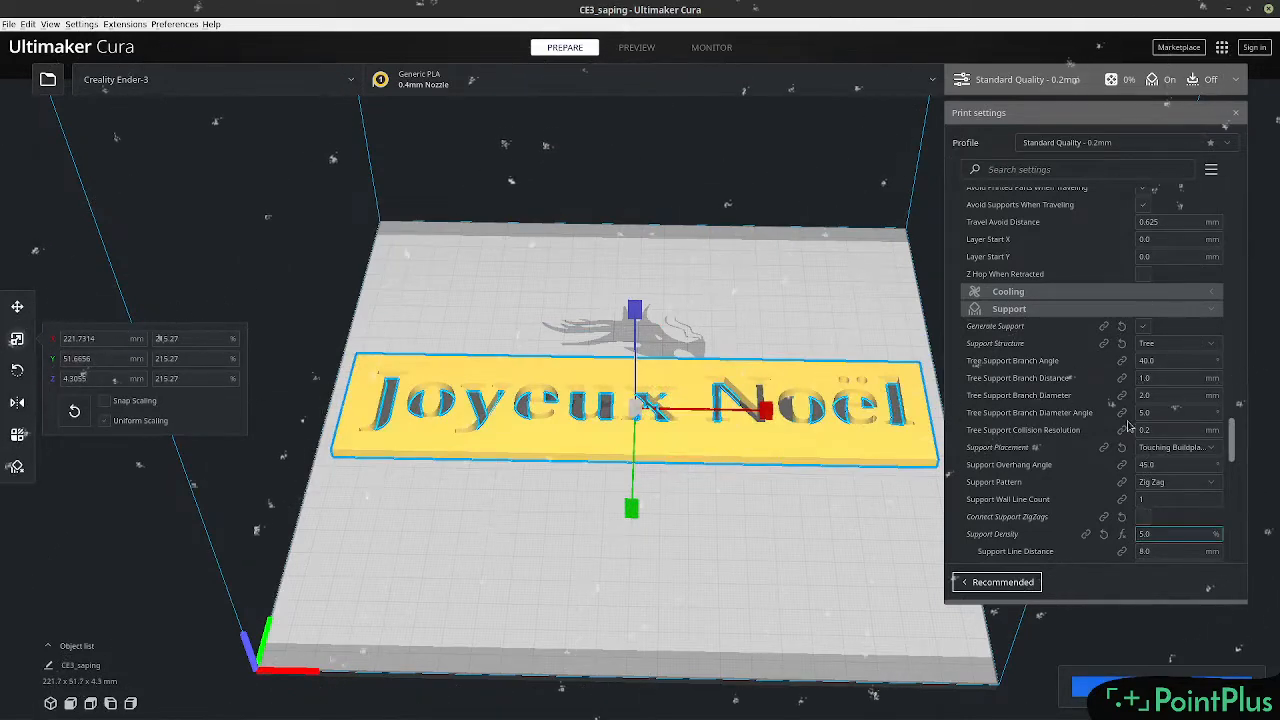
Turn off support generation and slice the enlarged Joyeux Noël plate.
left_click(1143, 327)
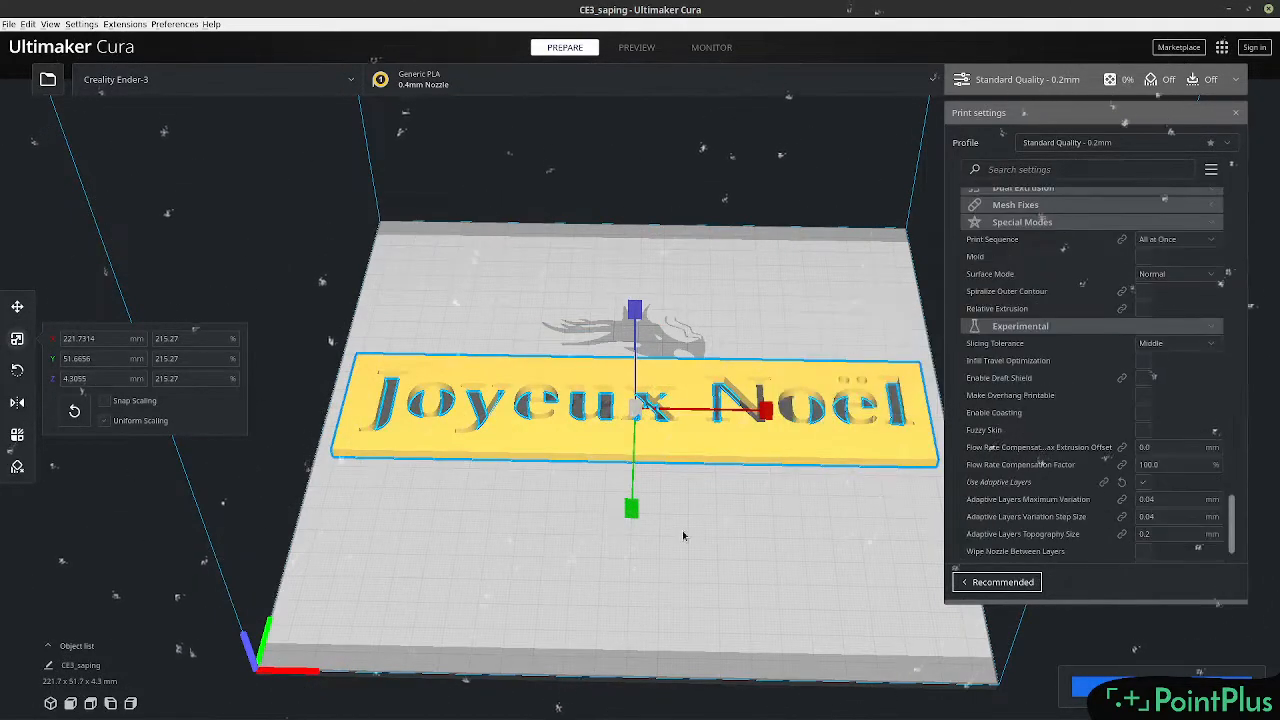
right_click_drag(489, 414, 555, 565)
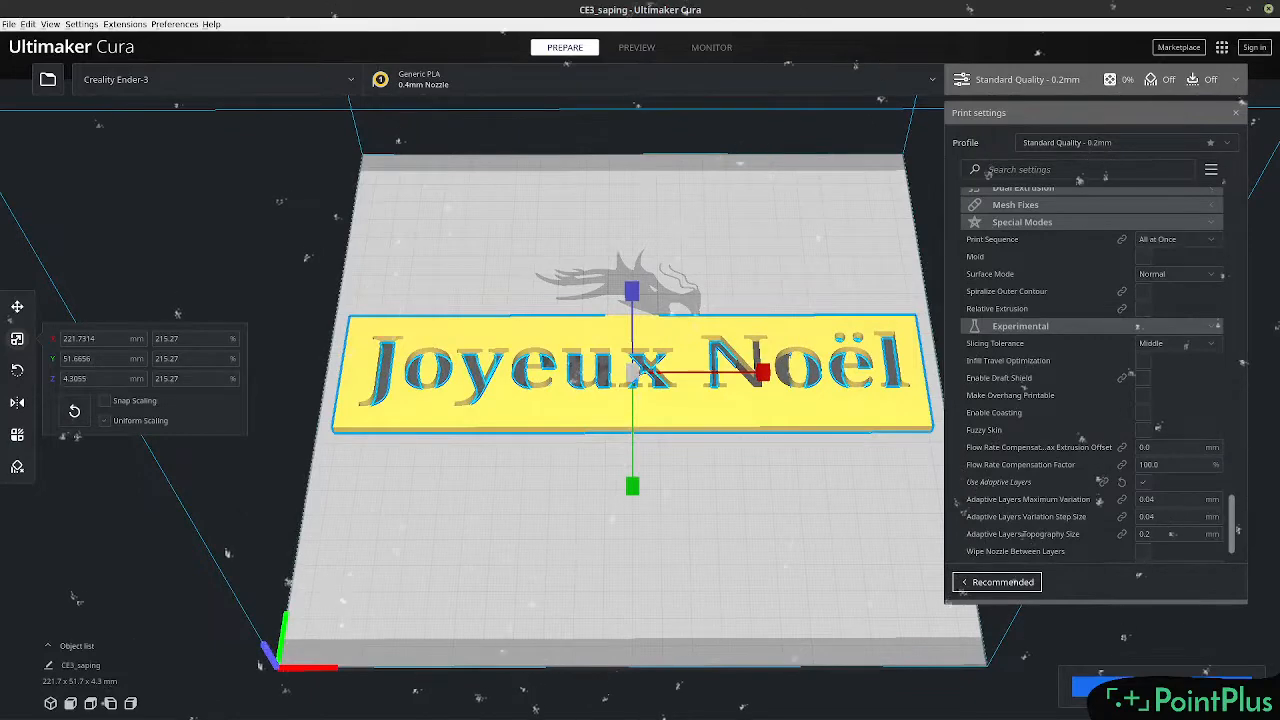
left_click(1096, 686)
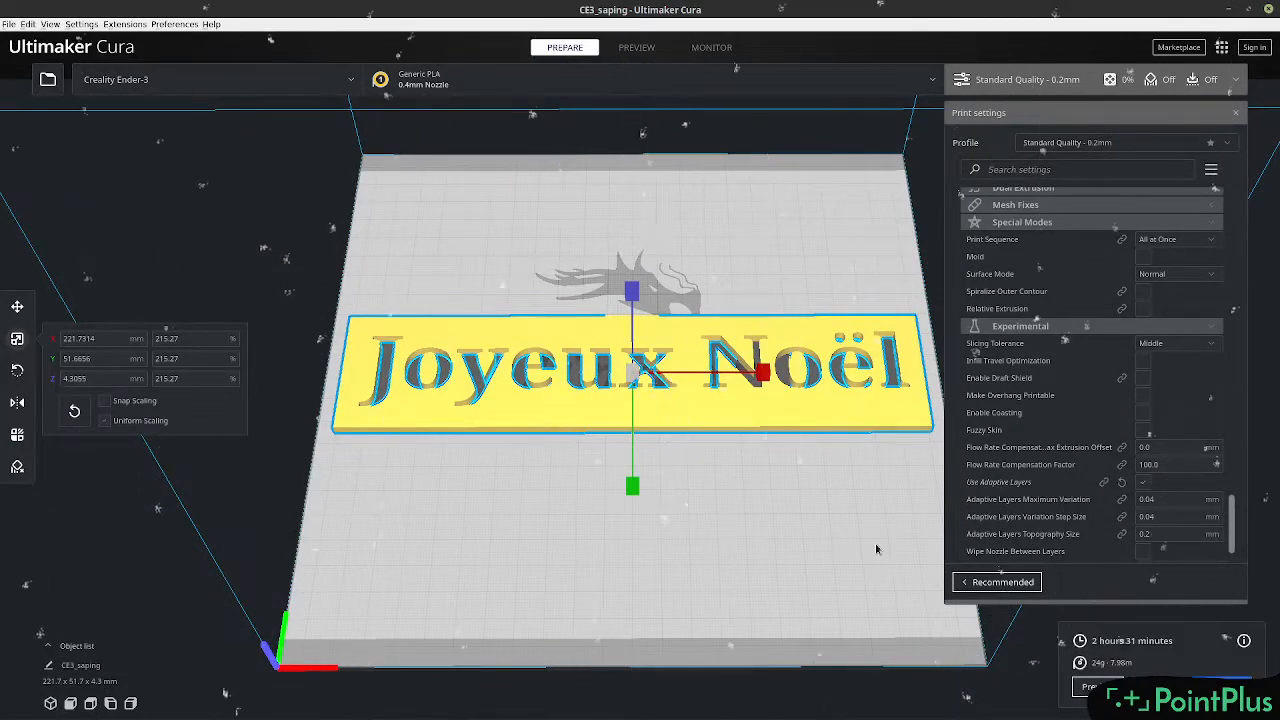
Inspect the plate from several angles, close the print settings, and lower its sliced layer preview to layer 1.
right_click_drag(875, 543, 770, 585)
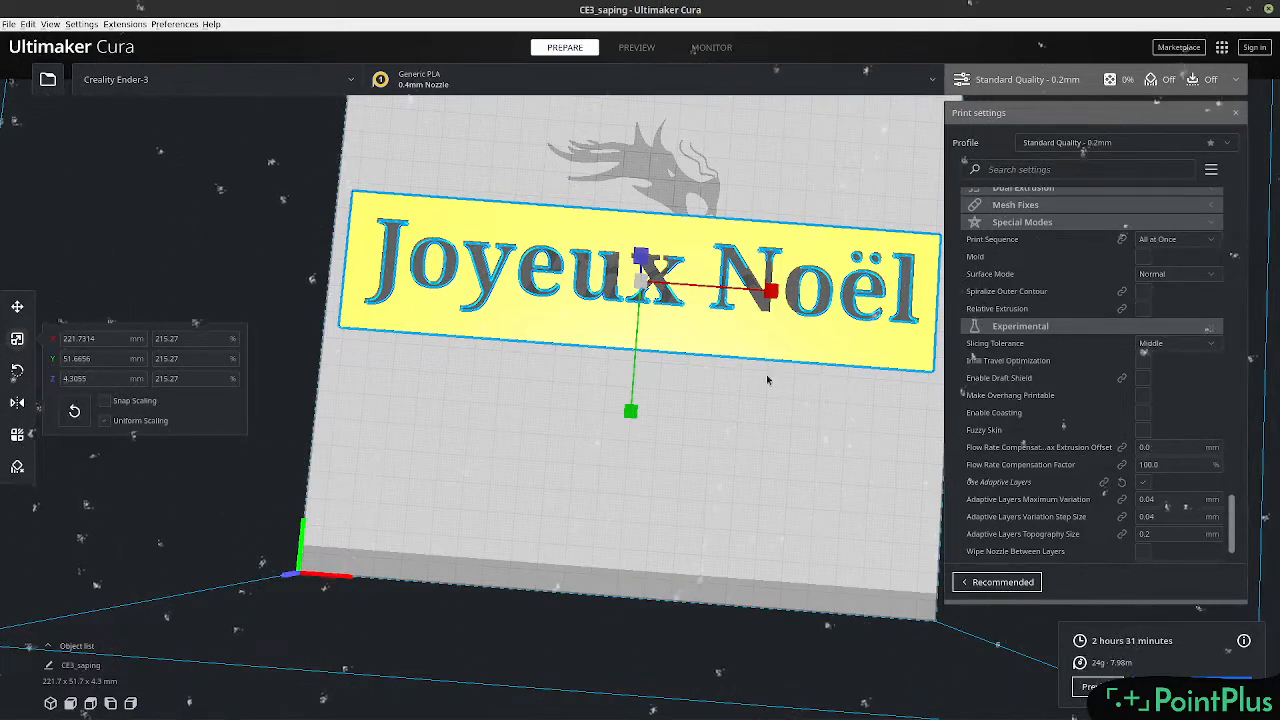
scroll(743, 380, "down", 2)
right_click_drag(770, 438, 757, 403)
scroll(719, 450, "up", 3)
scroll(723, 455, "down", 1)
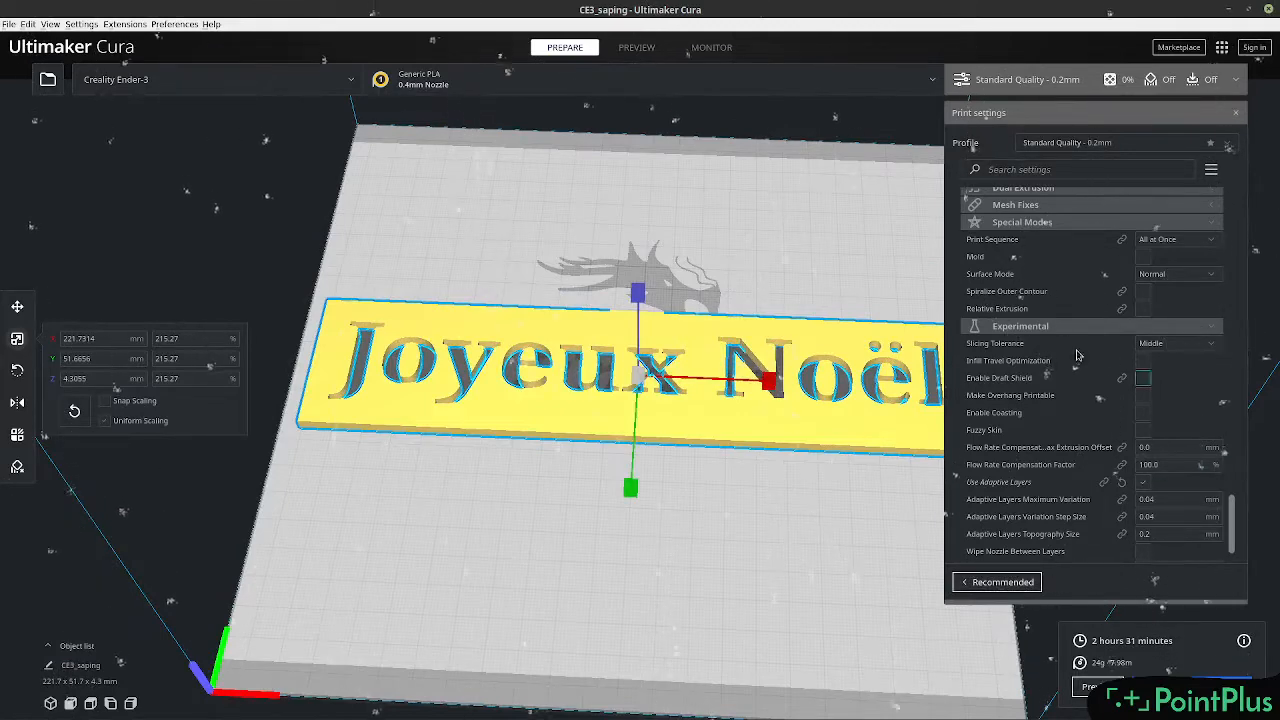
left_click(1231, 112)
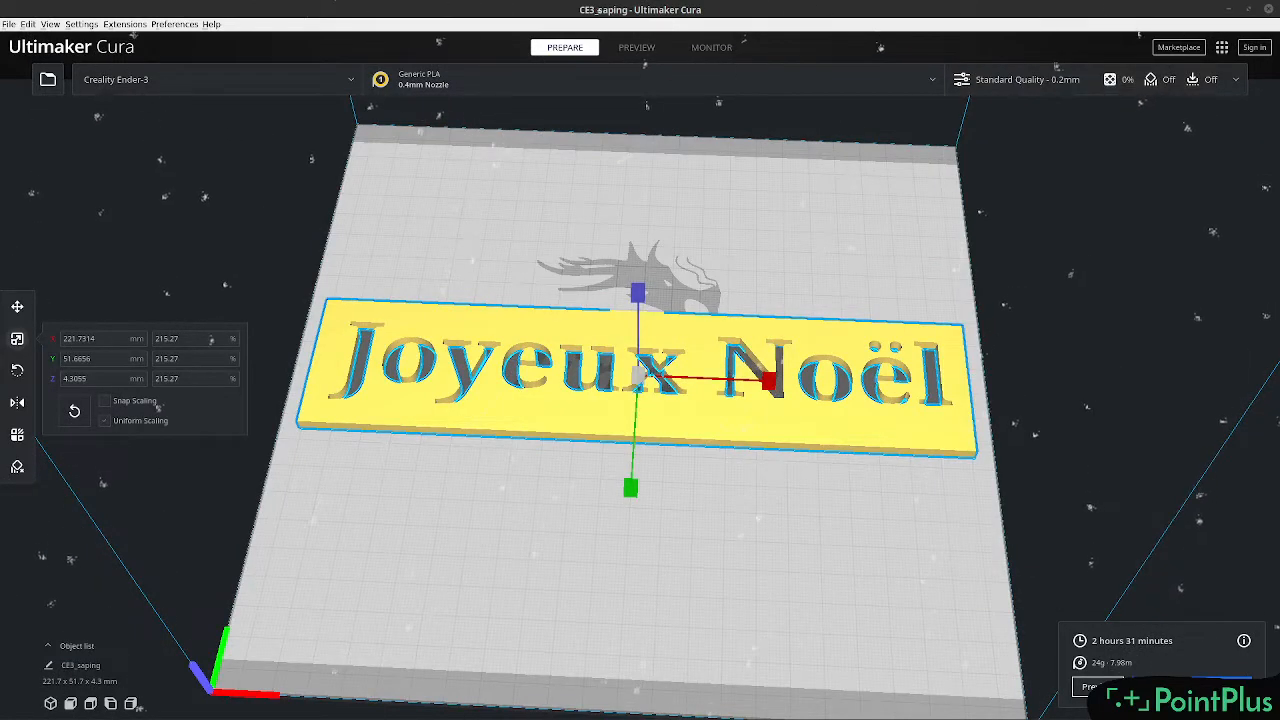
left_click(1082, 689)
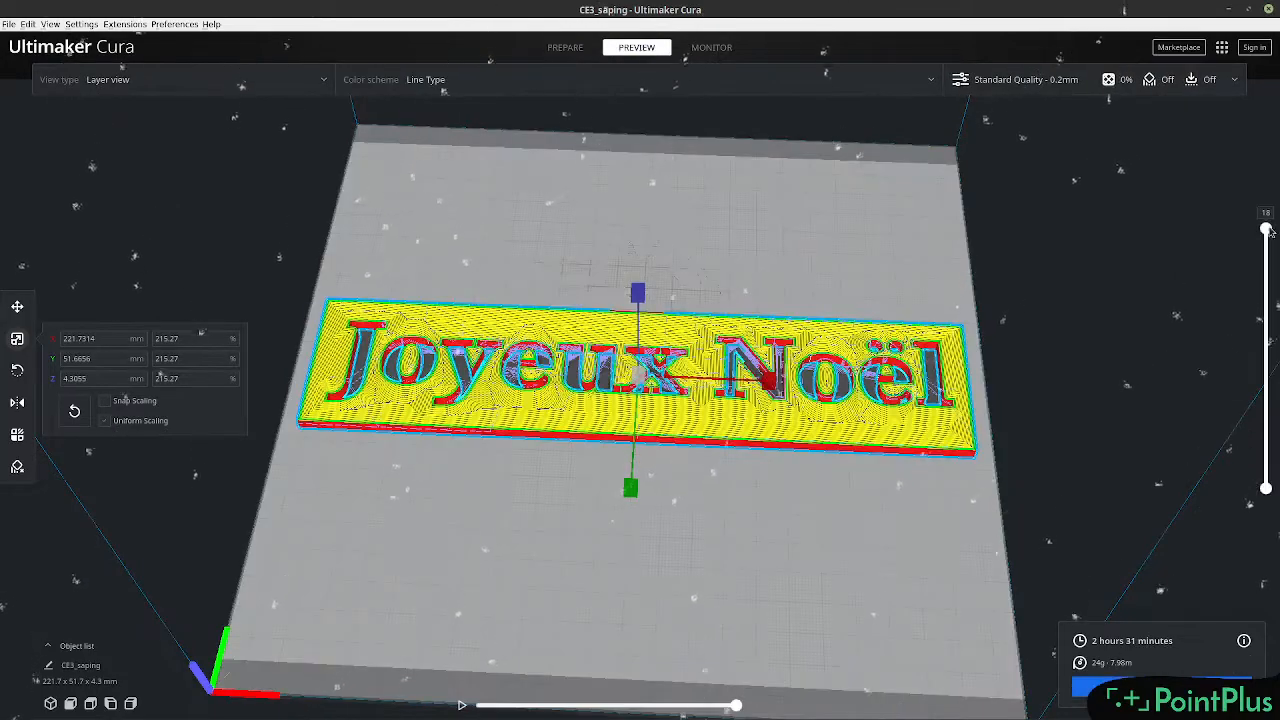
left_click_drag(1267, 231, 1250, 512)
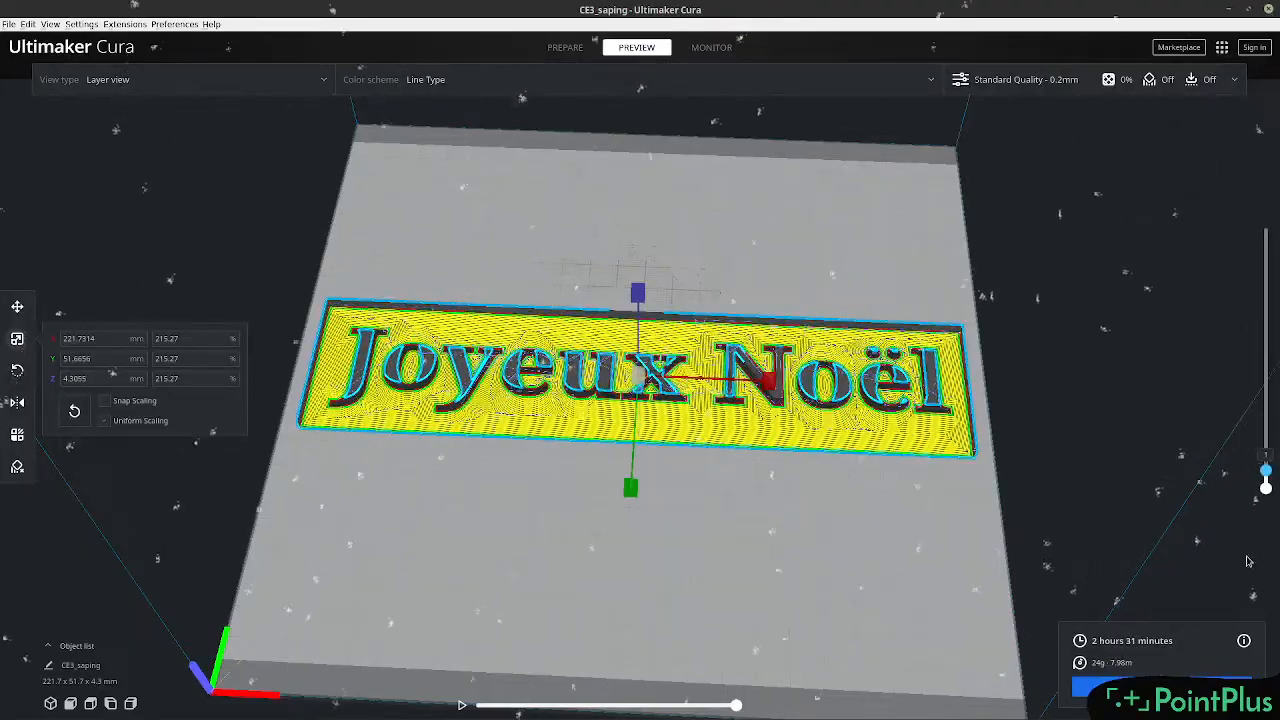
Inspect the lettering up close on layer 1, raise the layer preview to layer 15, and view the whole plate again.
scroll(692, 553, "up", 10)
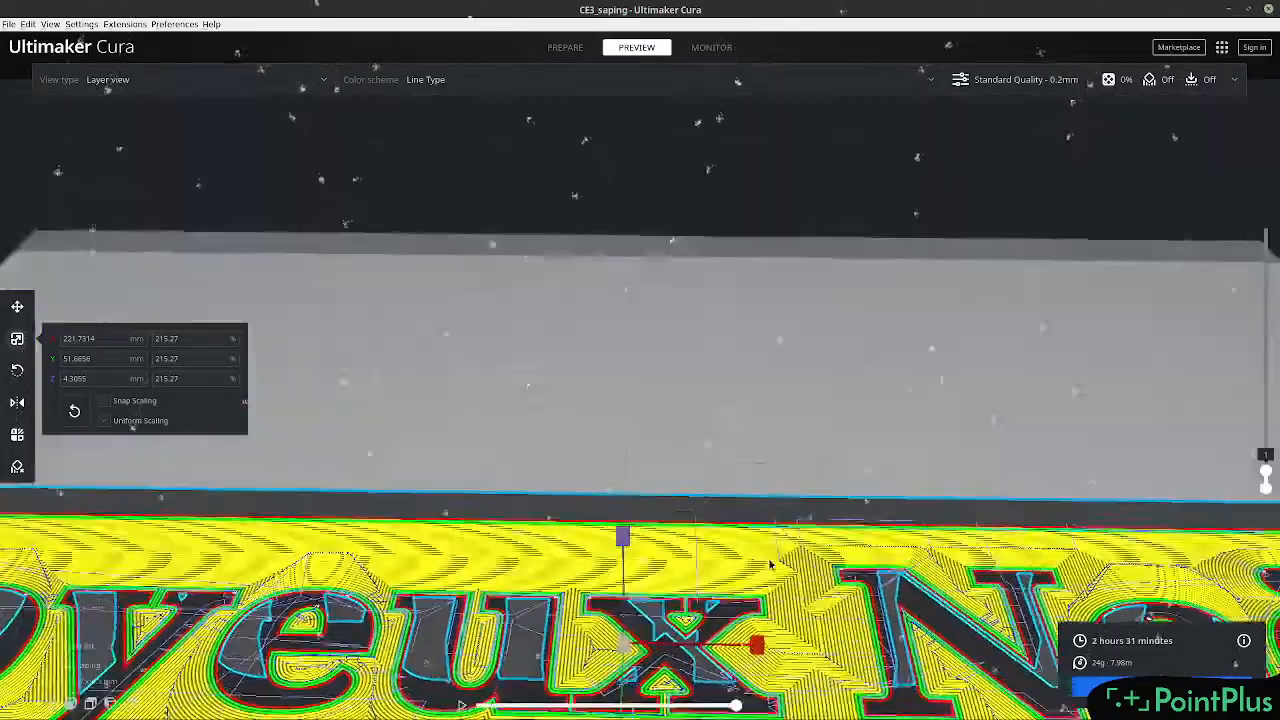
middle_click_drag(770, 565, 756, 444)
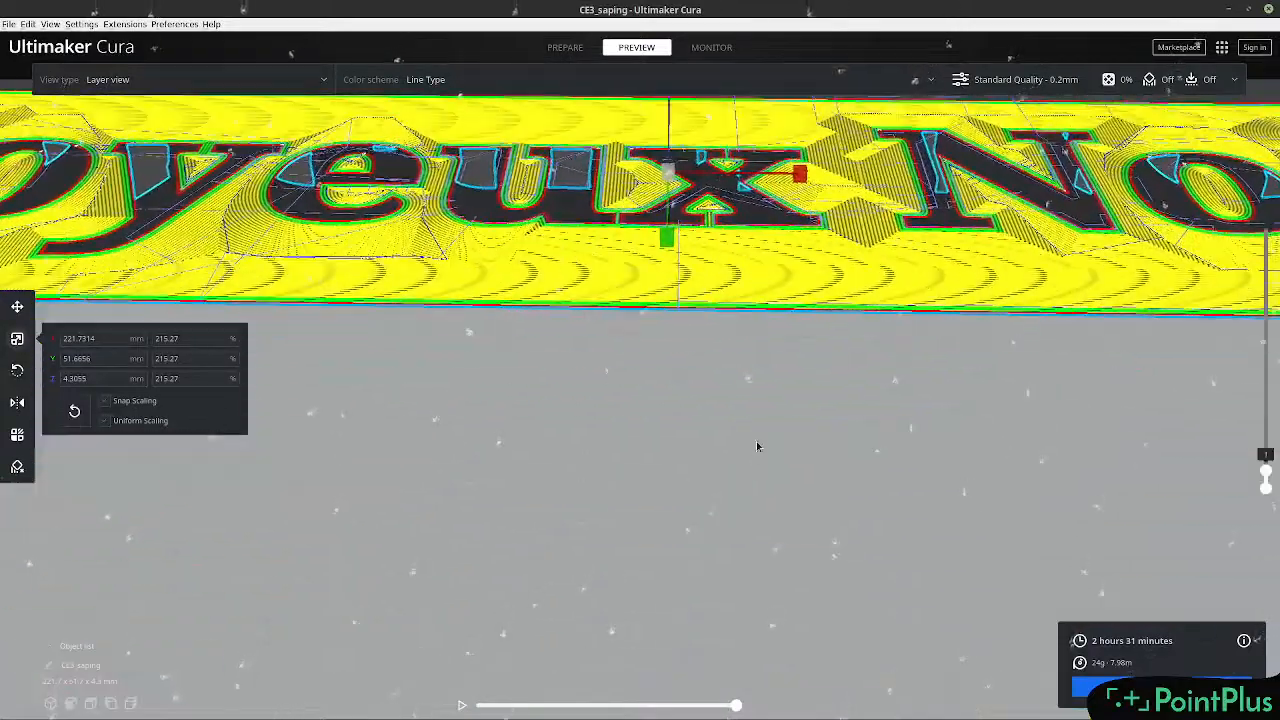
scroll(755, 446, "up", 2)
right_click_drag(755, 447, 745, 417)
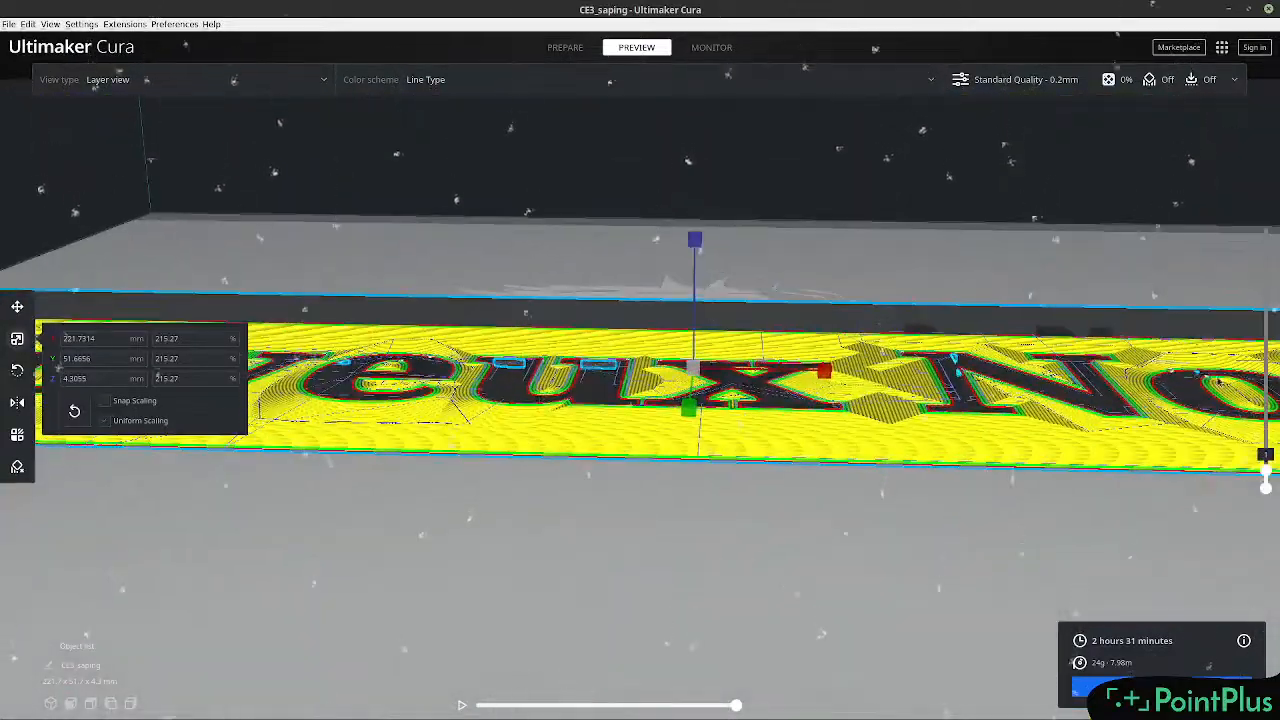
left_click_drag(1266, 468, 1247, 263)
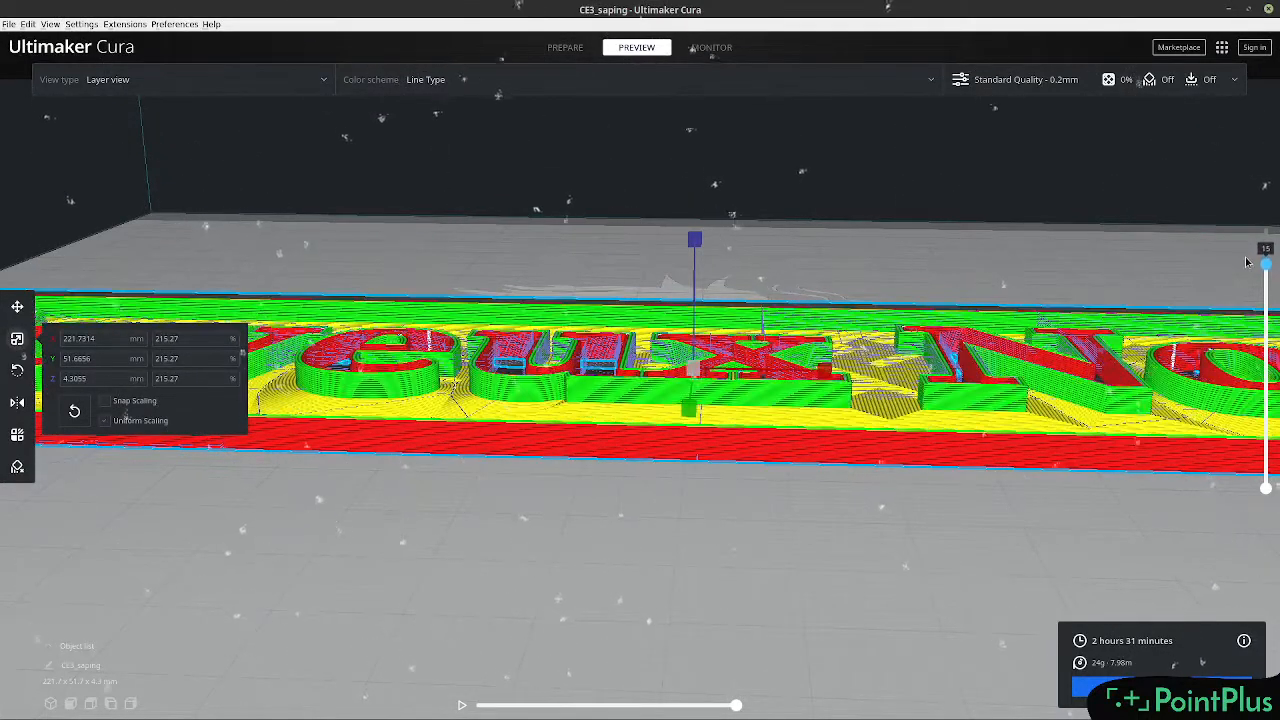
scroll(950, 473, "down", 4)
right_click_drag(877, 507, 870, 541)
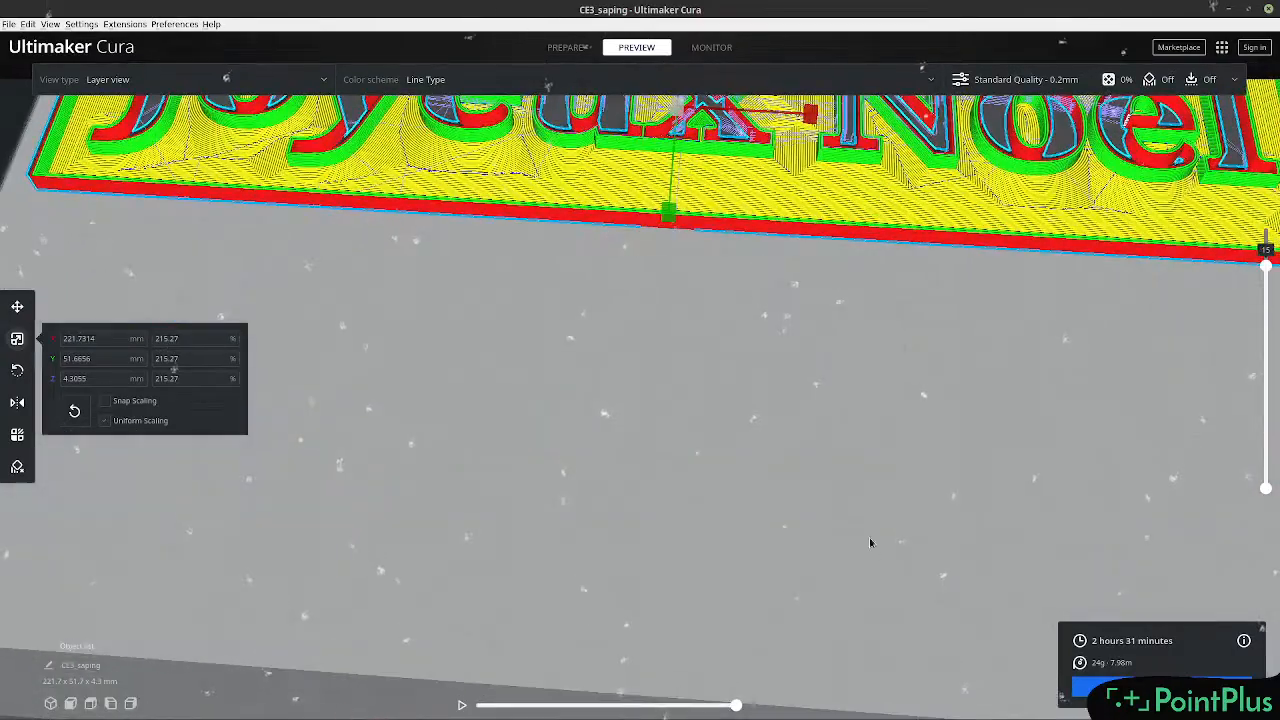
scroll(828, 470, "down", 3)
scroll(824, 462, "down", 2)
middle_click_drag(799, 489, 755, 612)
scroll(755, 610, "down", 1)
Set the infill density to 20 % in the print settings and reslice the plate.
left_click(1233, 80)
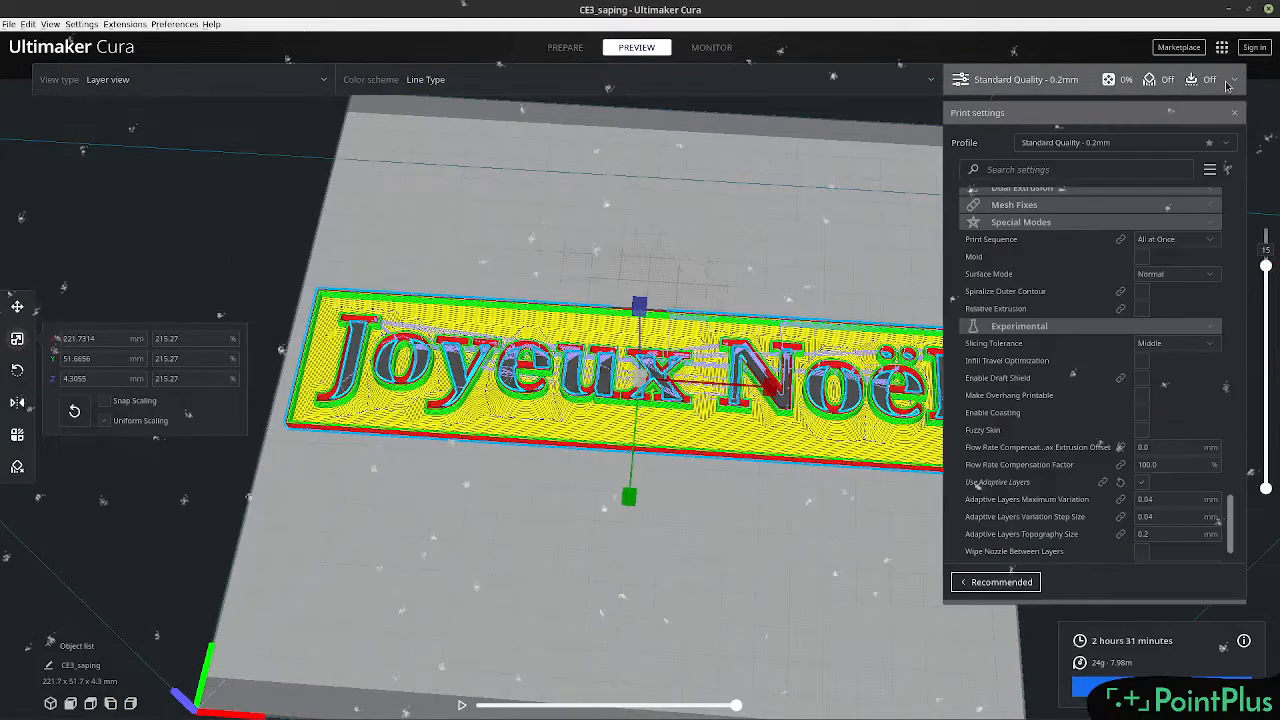
scroll(1100, 452, "up", 3)
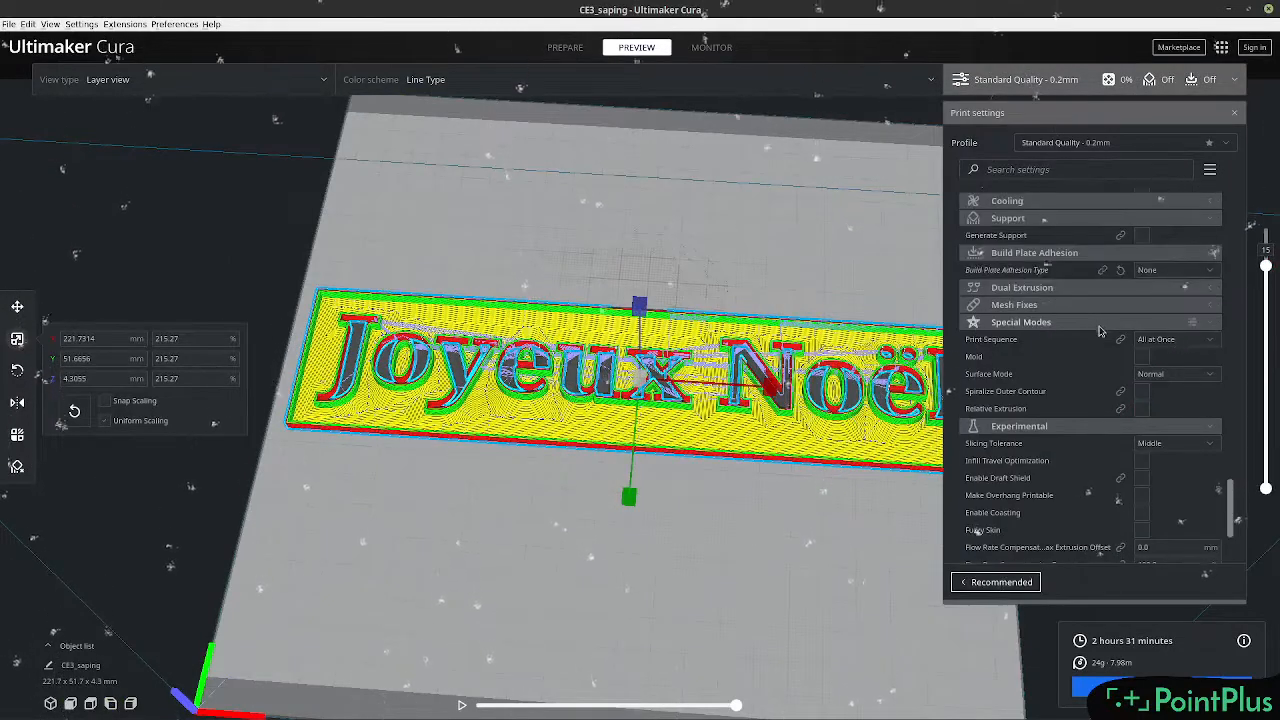
scroll(1103, 445, "up", 2)
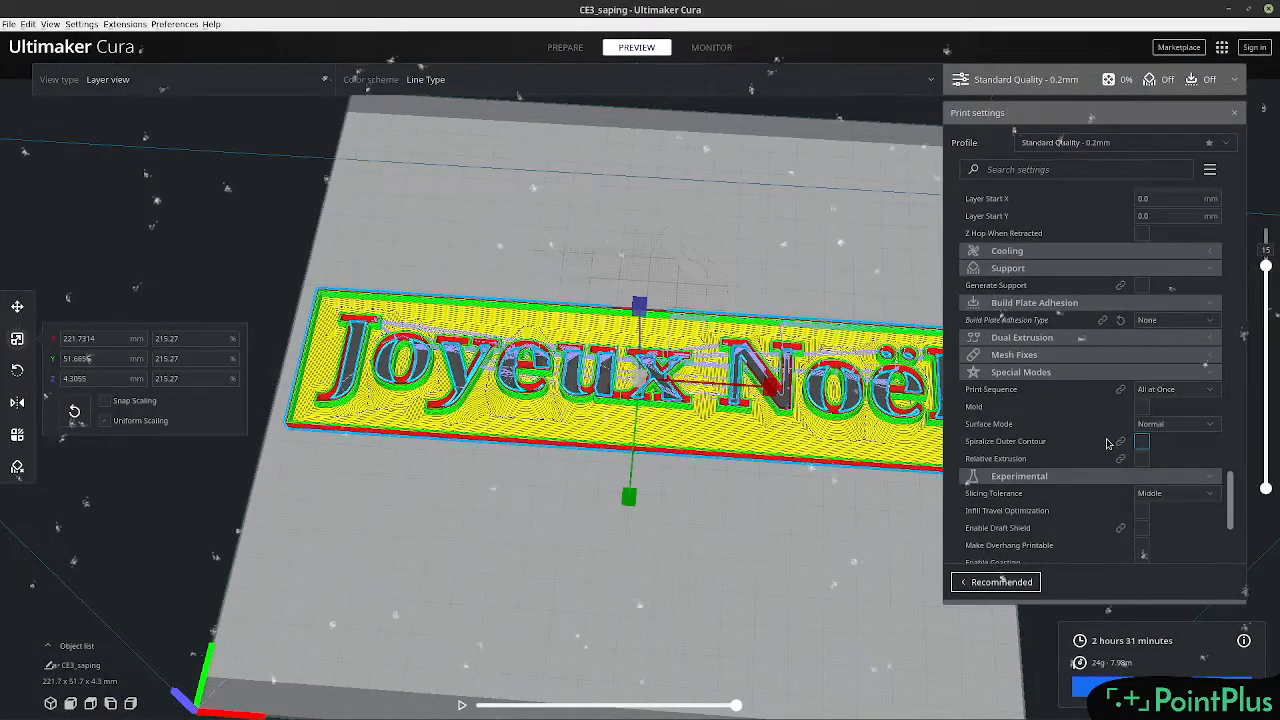
mouse_move(1106, 443)
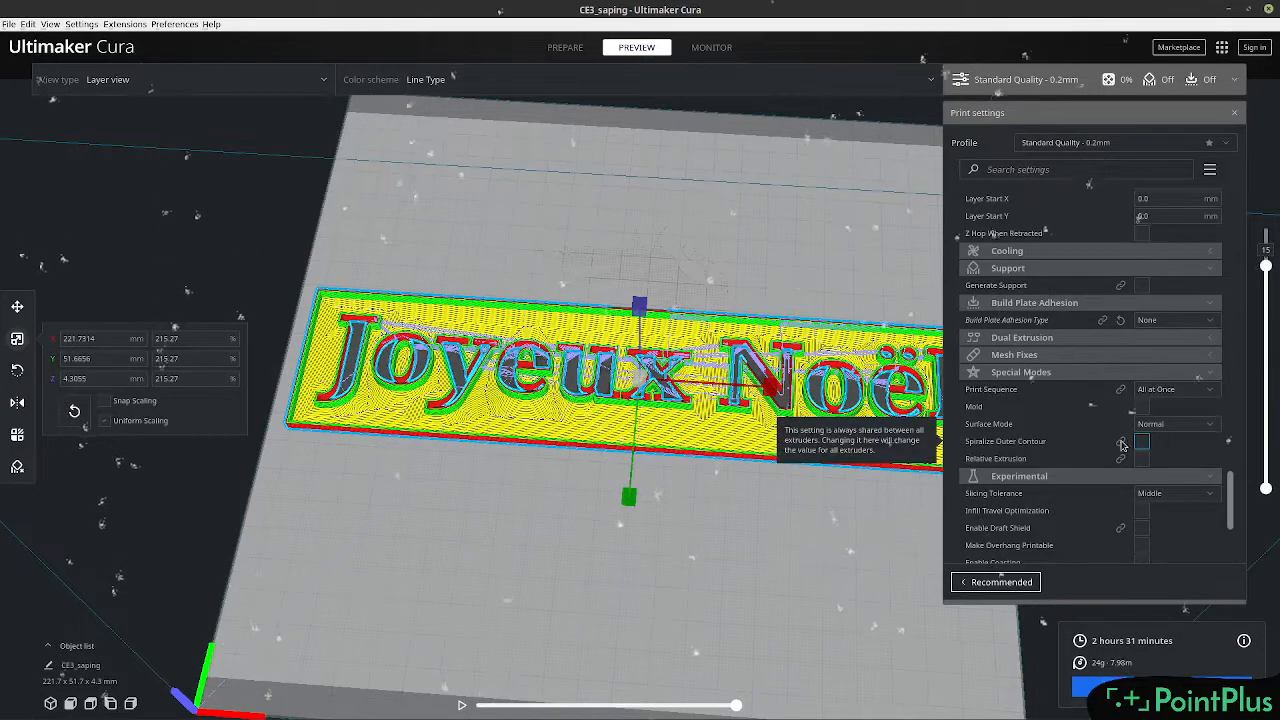
scroll(1110, 445, "down", 5)
scroll(1136, 452, "up", 15)
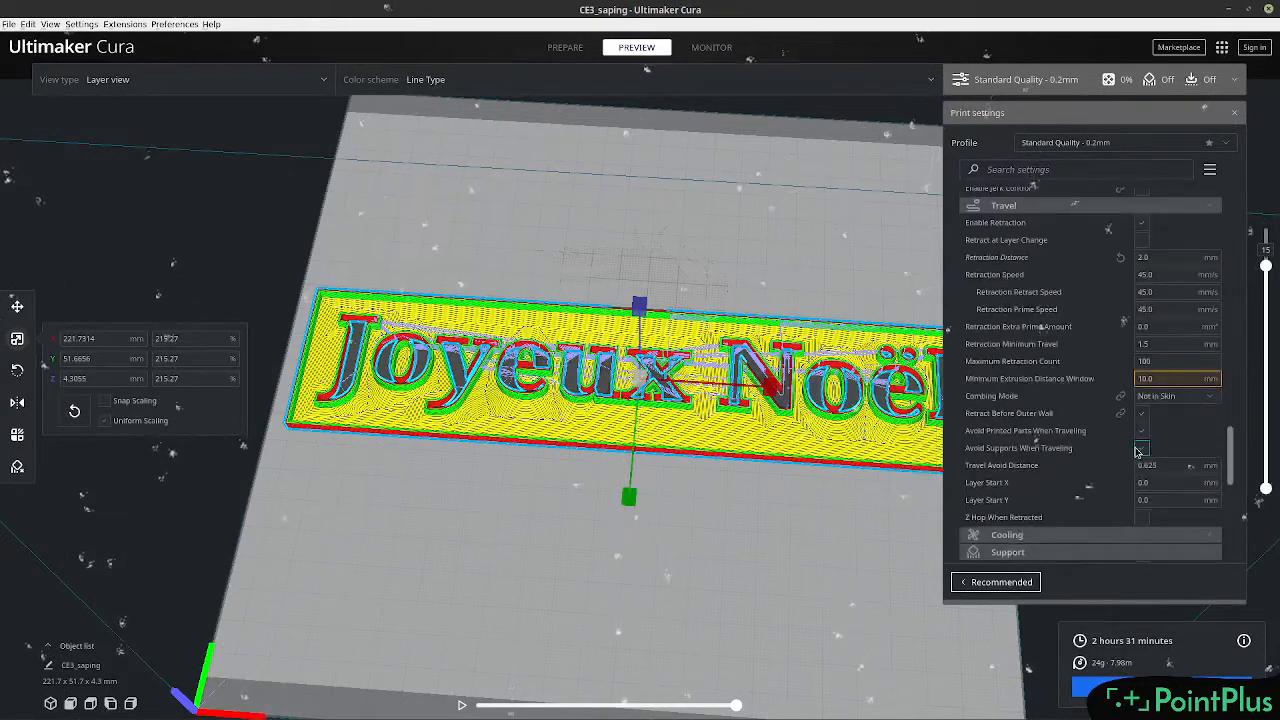
scroll(1136, 450, "up", 8)
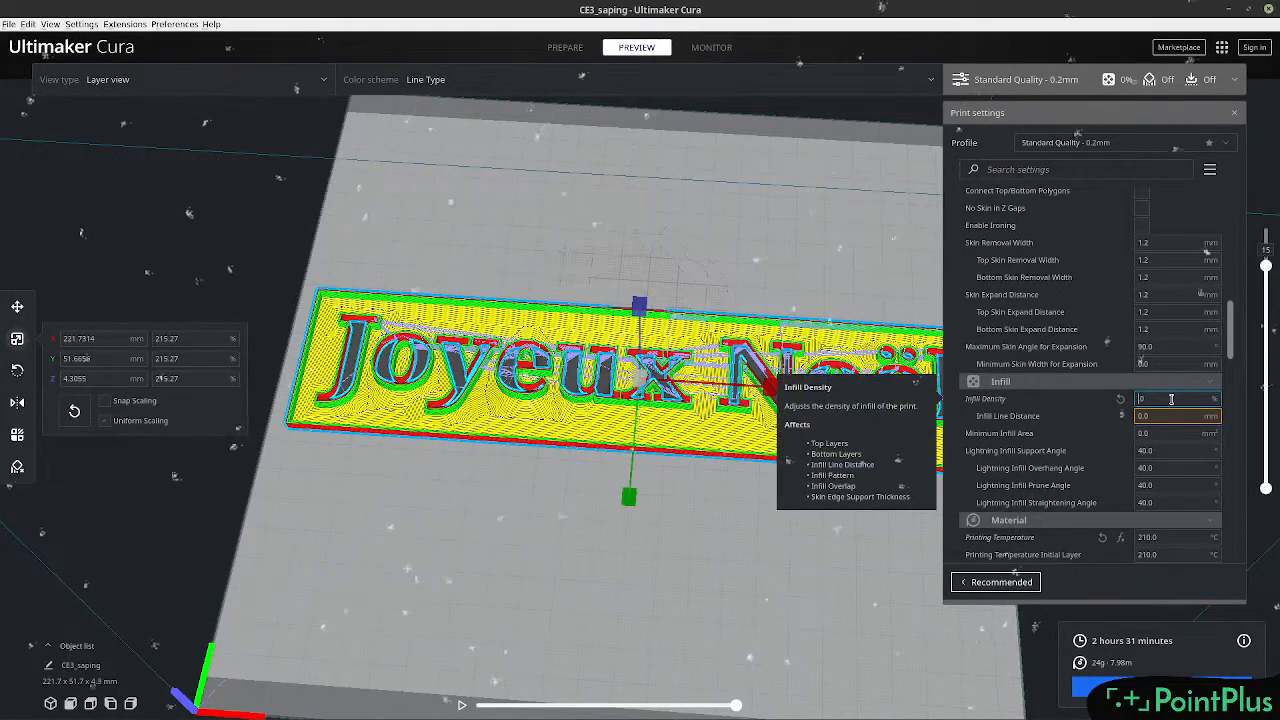
type("20")
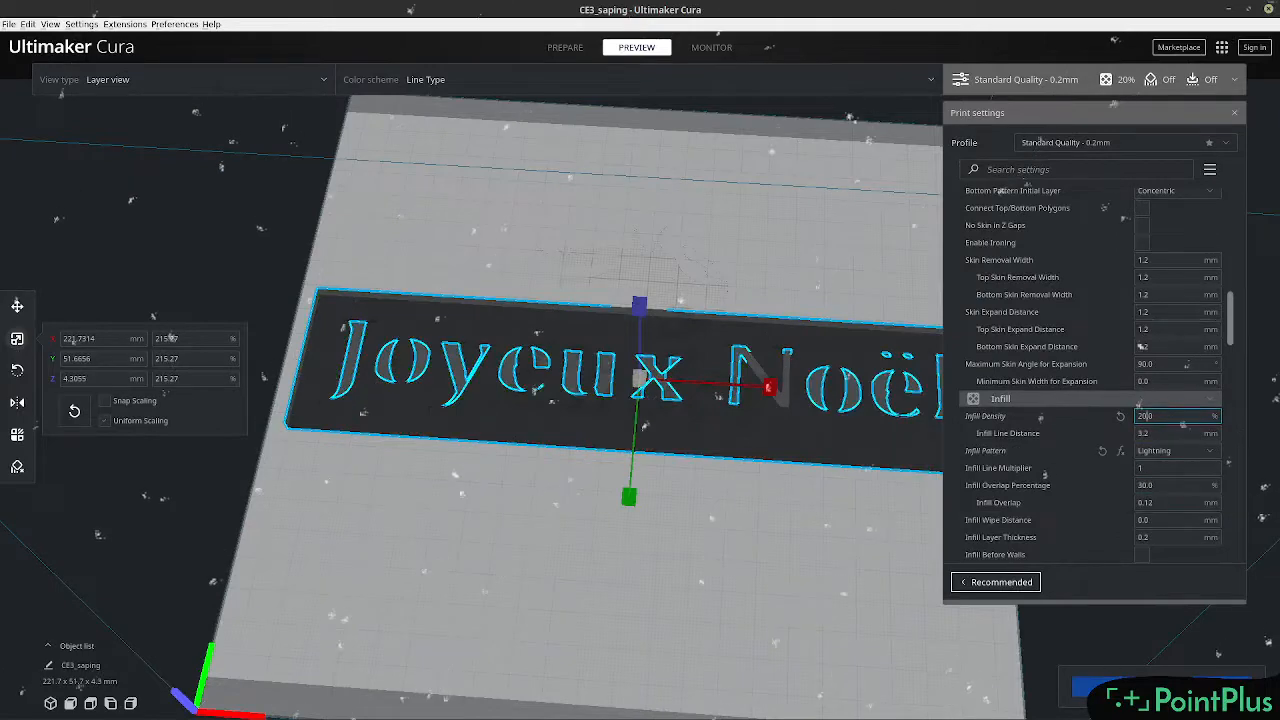
left_click(1110, 682)
Examine the infill around the letters at layer 15, stepping one layer up and back down.
right_click_drag(672, 570, 690, 534)
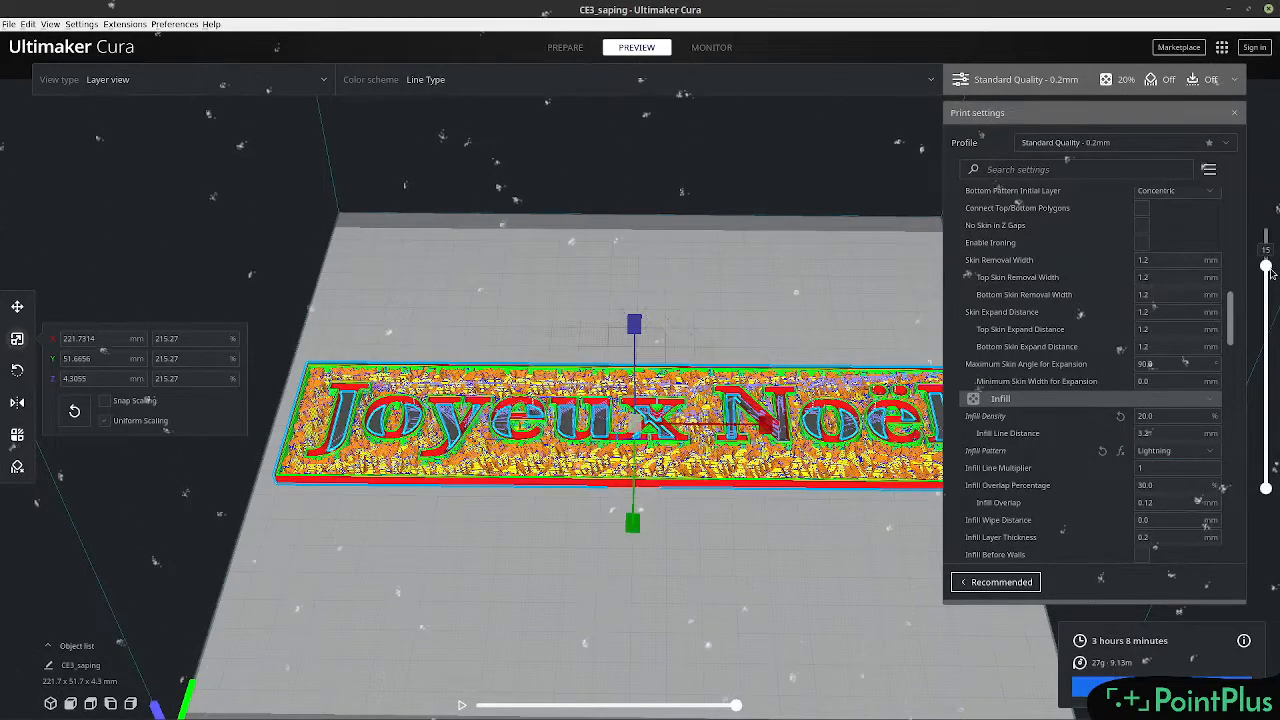
mouse_move(1266, 265)
left_mouse_down()
mouse_move(1275, 446)
mouse_move(1250, 245)
mouse_move(1257, 278)
left_mouse_up()
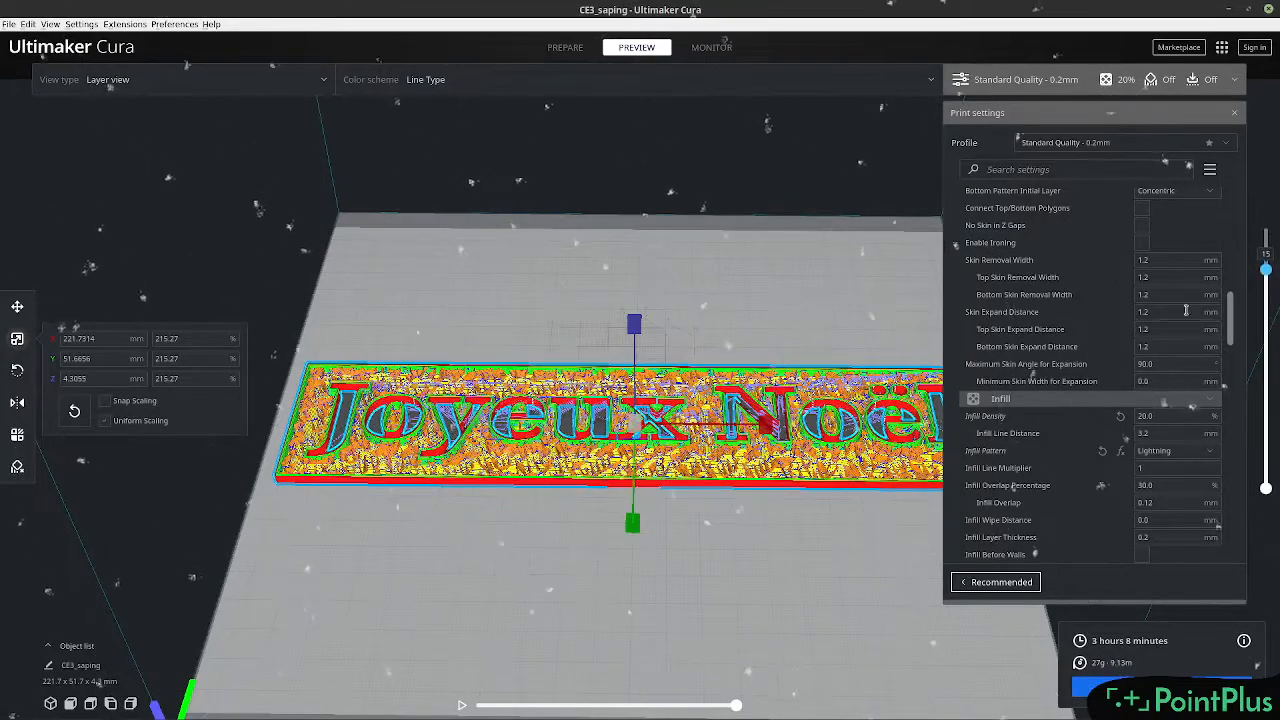
scroll(640, 420, "up", 5)
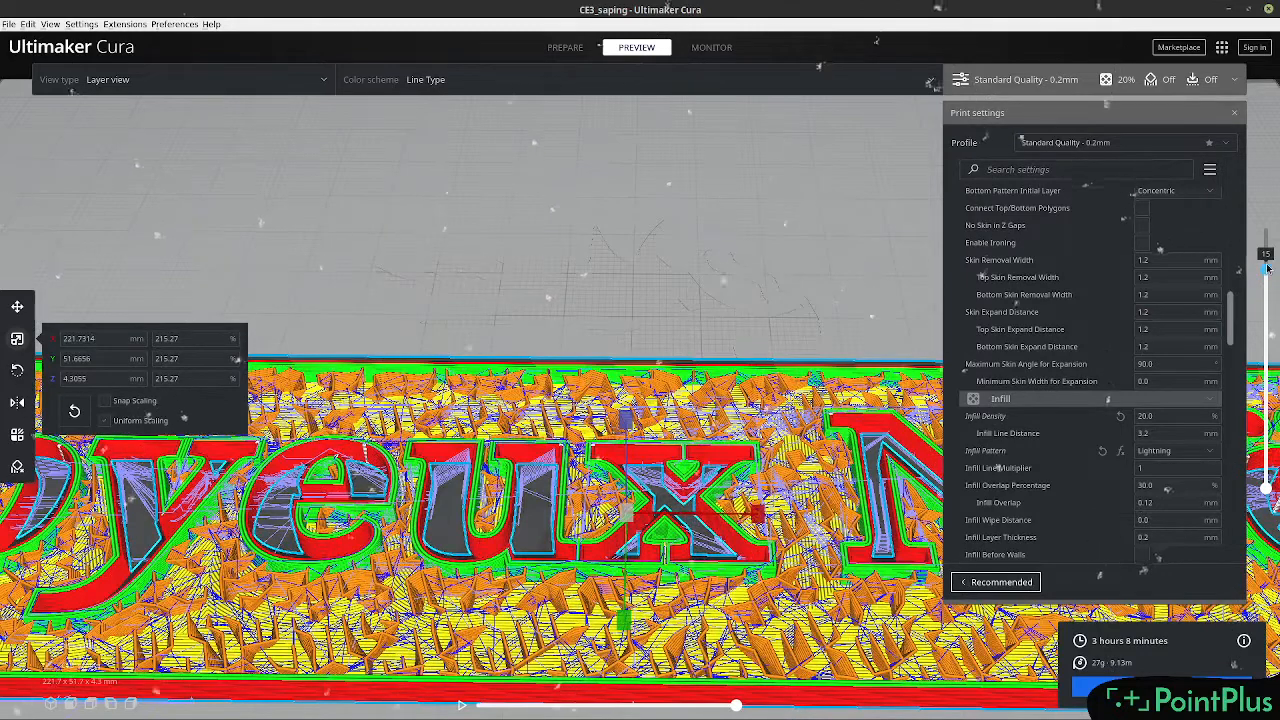
key("Up")
key("Down")
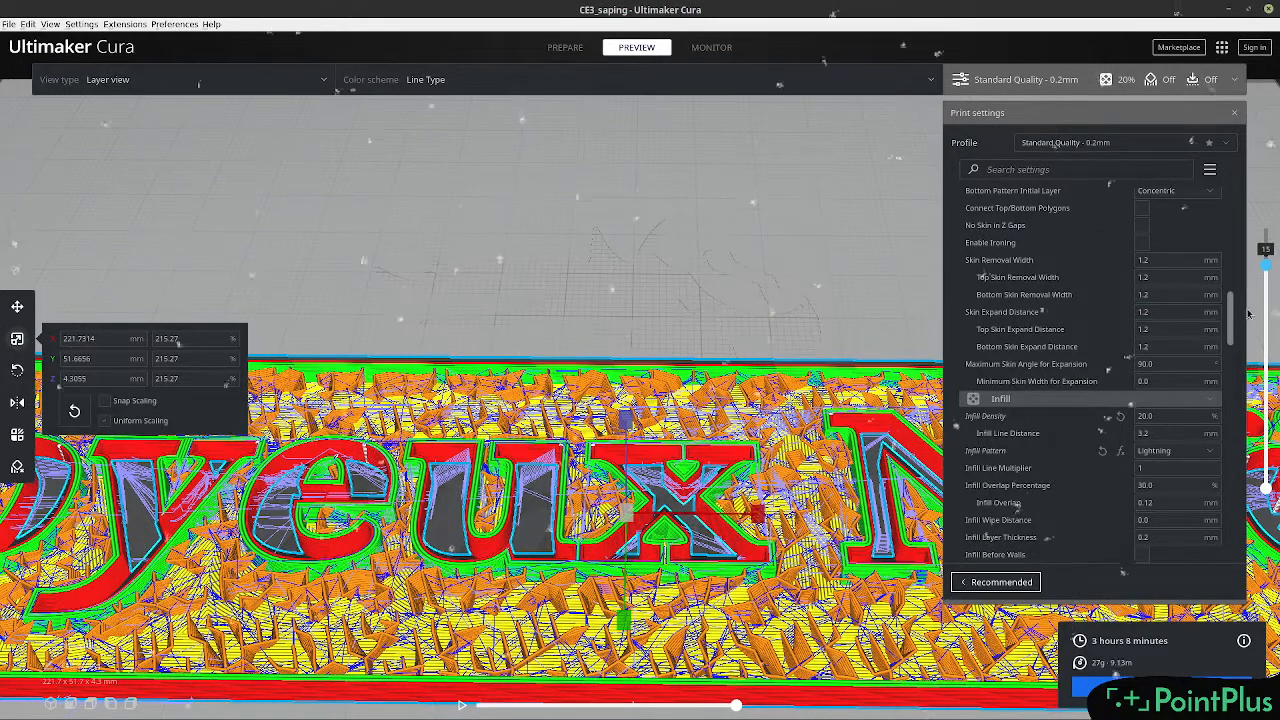
Change the infill pattern to Grid and reslice the plate.
scroll(1104, 248, "up", 5)
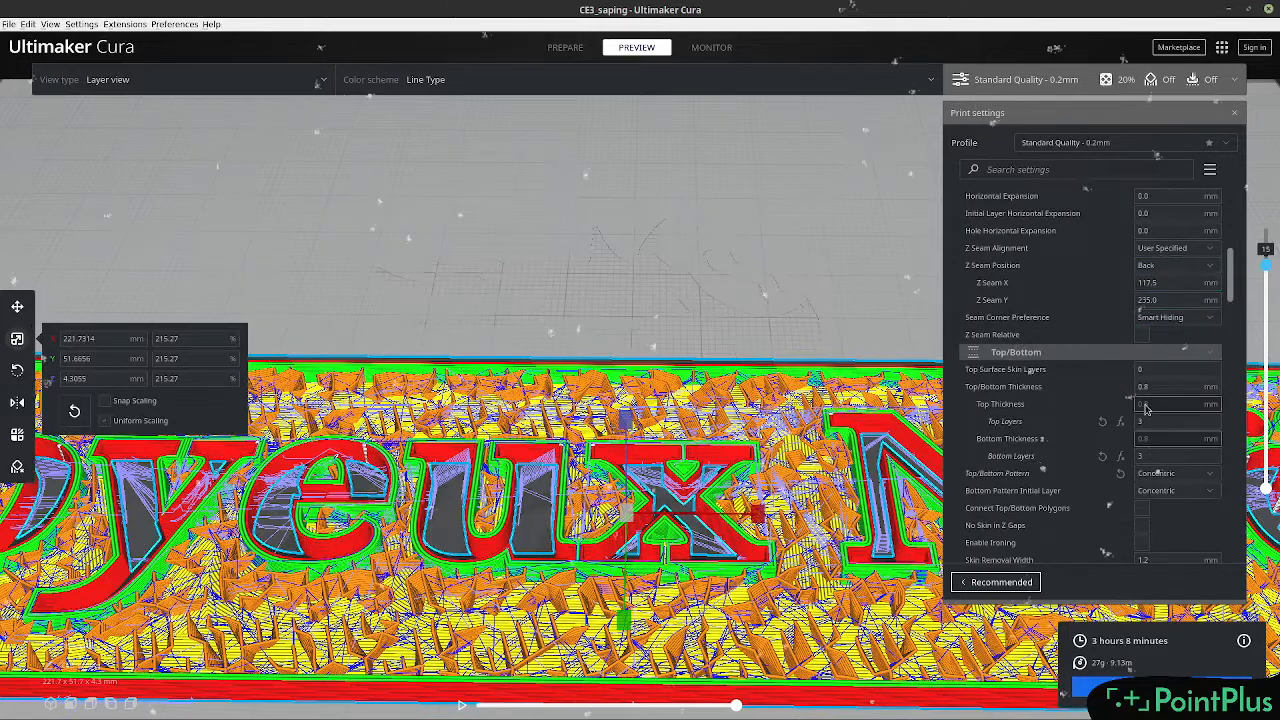
scroll(1146, 408, "down", 7)
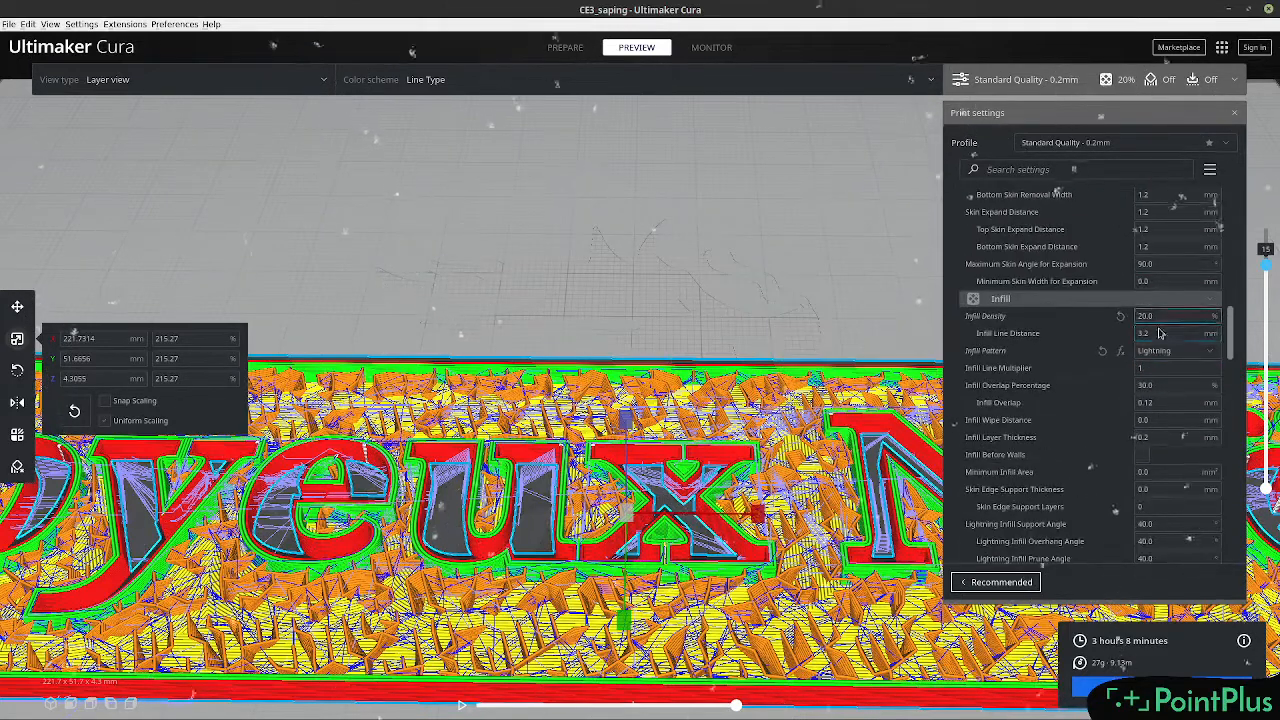
mouse_move(1213, 359)
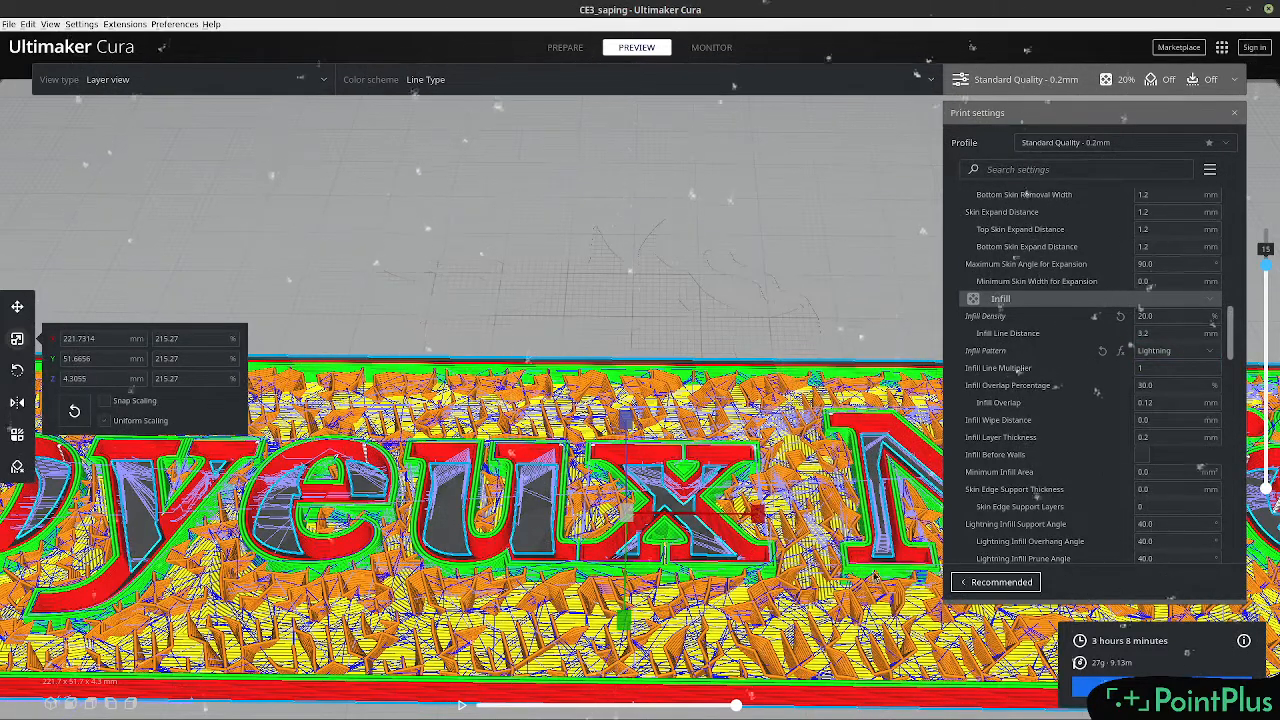
left_click(1212, 355)
left_click(1192, 369)
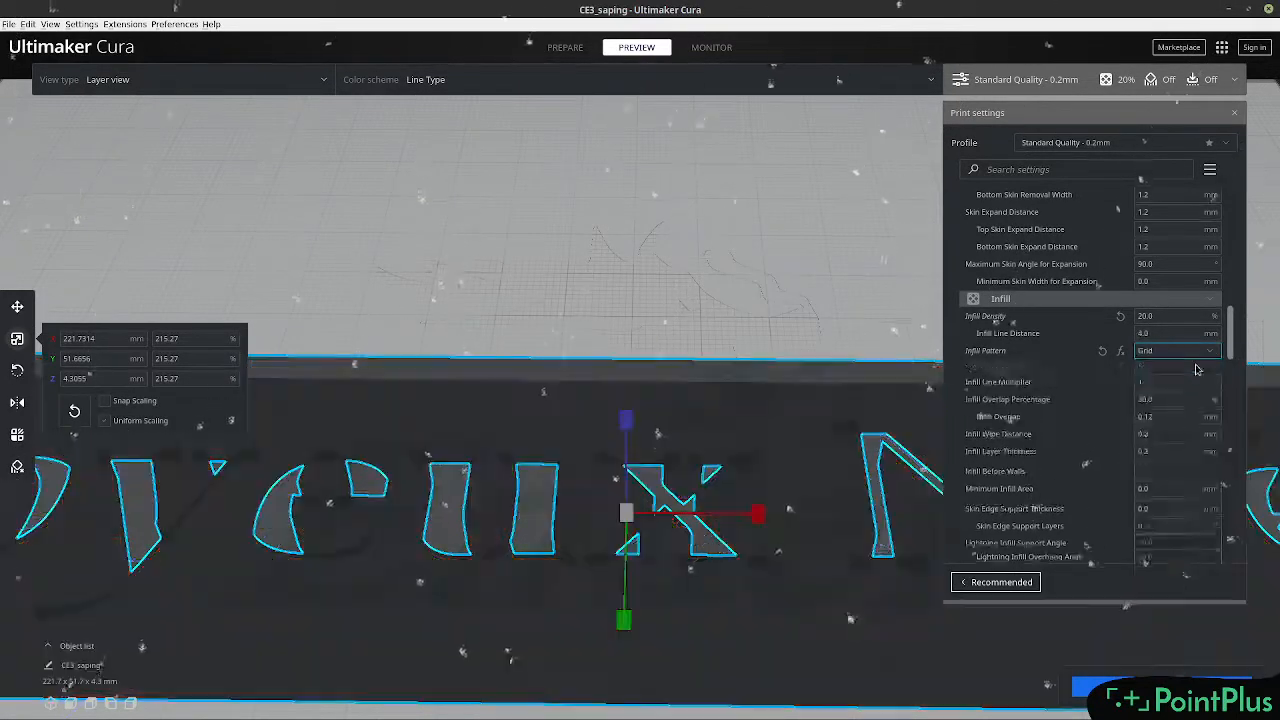
left_click(1108, 684)
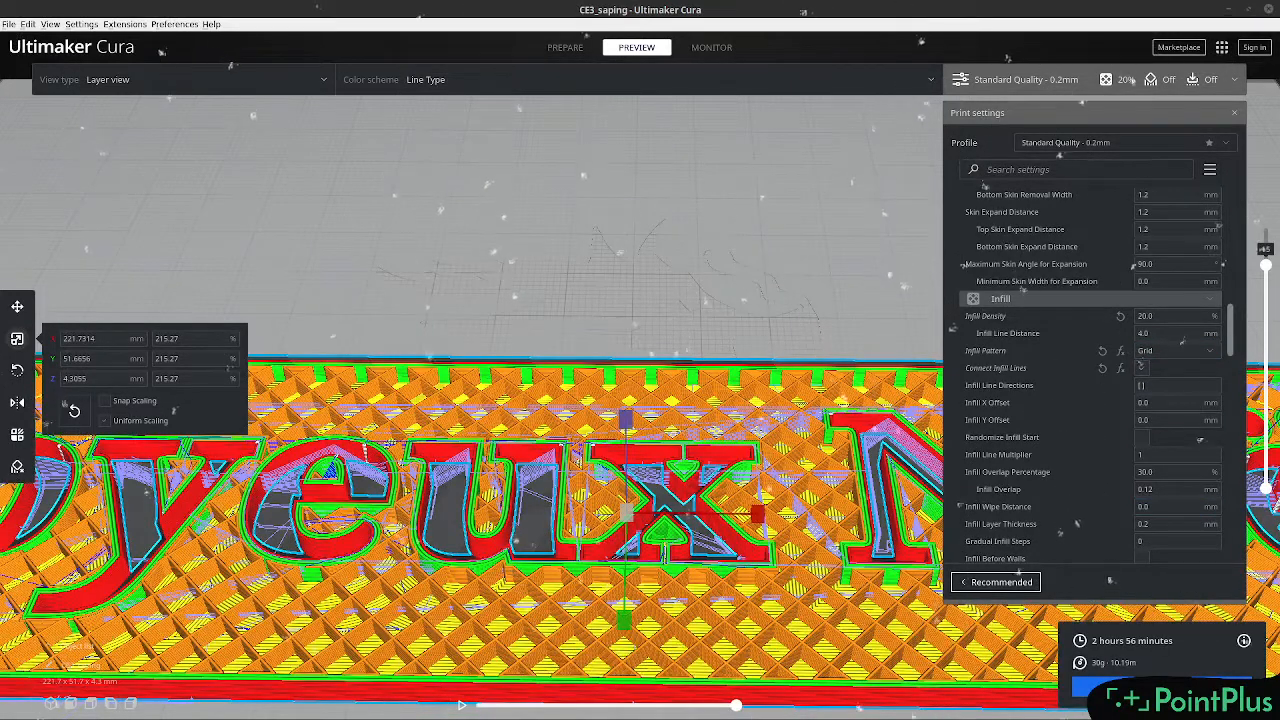
Raise the layer preview to layer 16 and wind its print path back to examine how the skin covers the infill.
mouse_move(1266, 272)
left_mouse_down()
mouse_move(1263, 440)
mouse_move(1266, 258)
left_mouse_up()
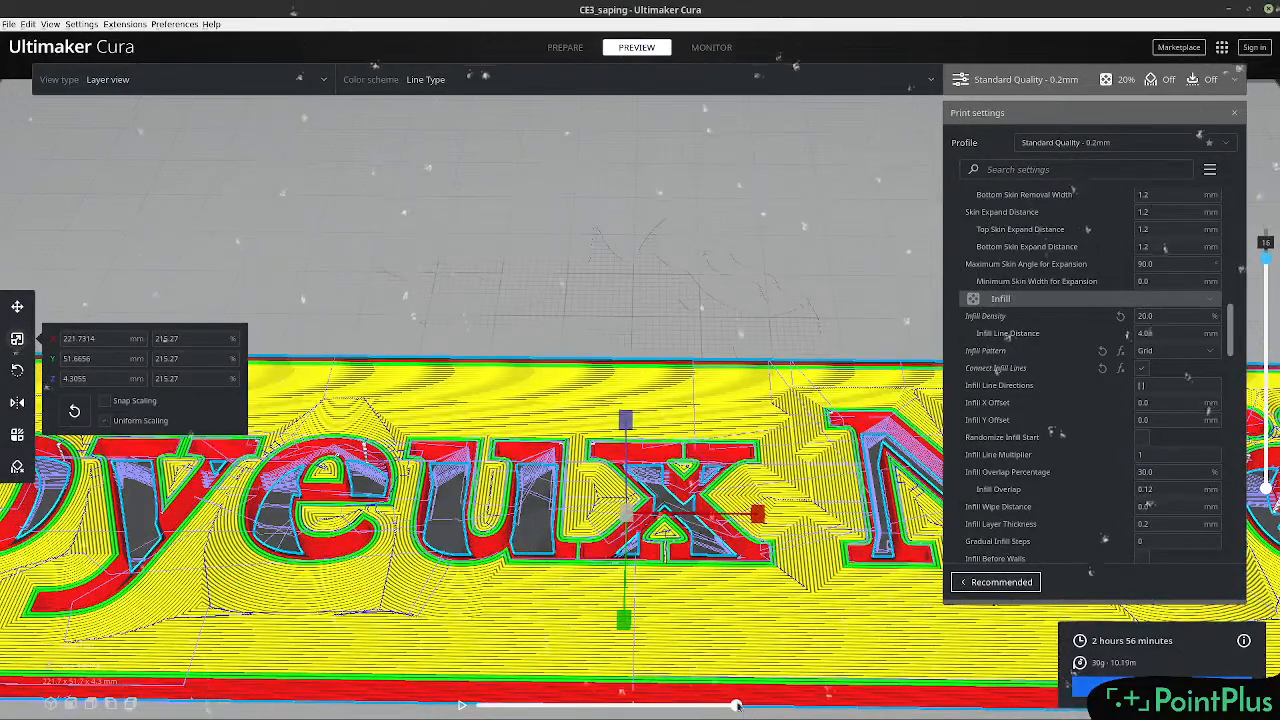
left_click_drag(735, 706, 580, 705)
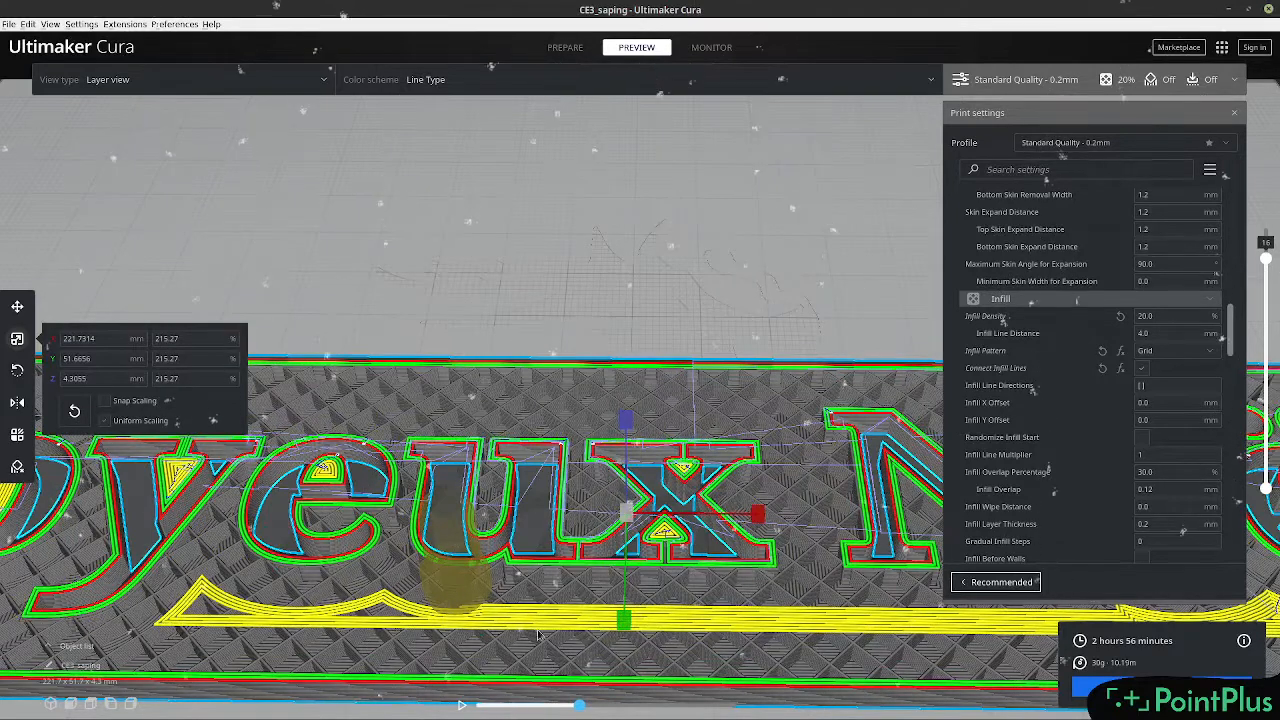
Reduce the infill density to 10 % and reslice the plate.
left_click(1143, 316)
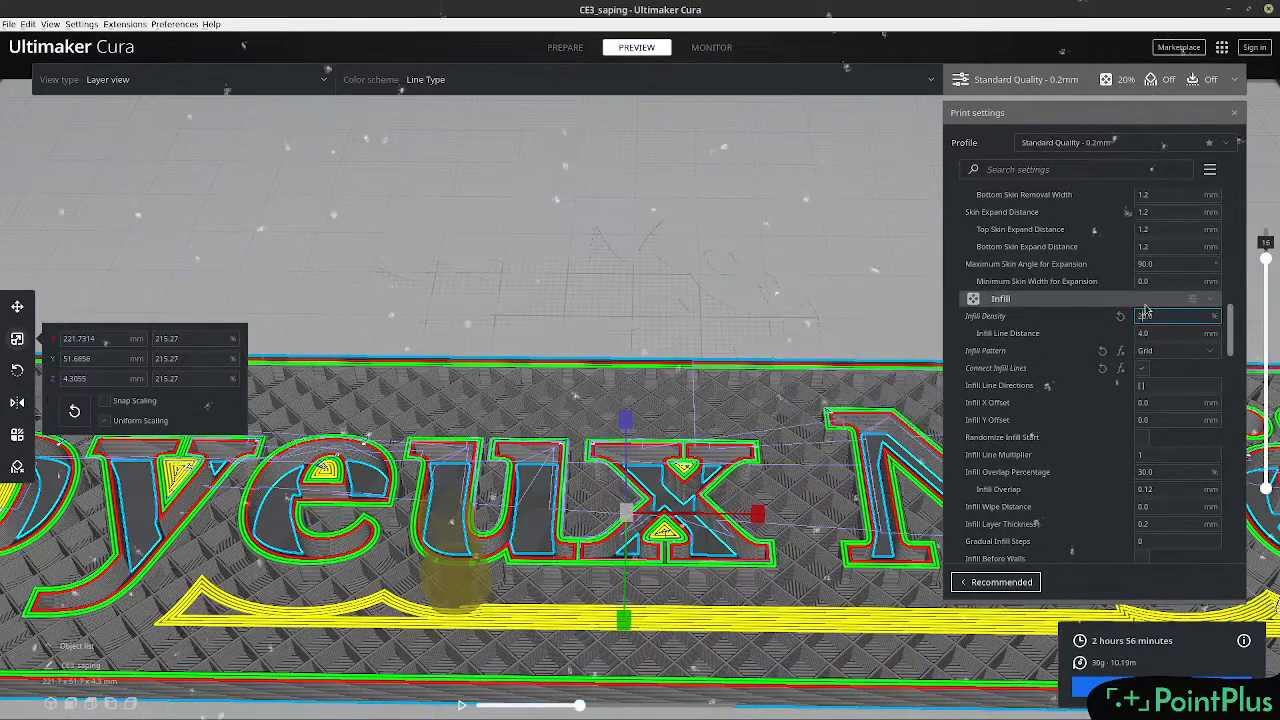
key("BackSpace")
type("1")
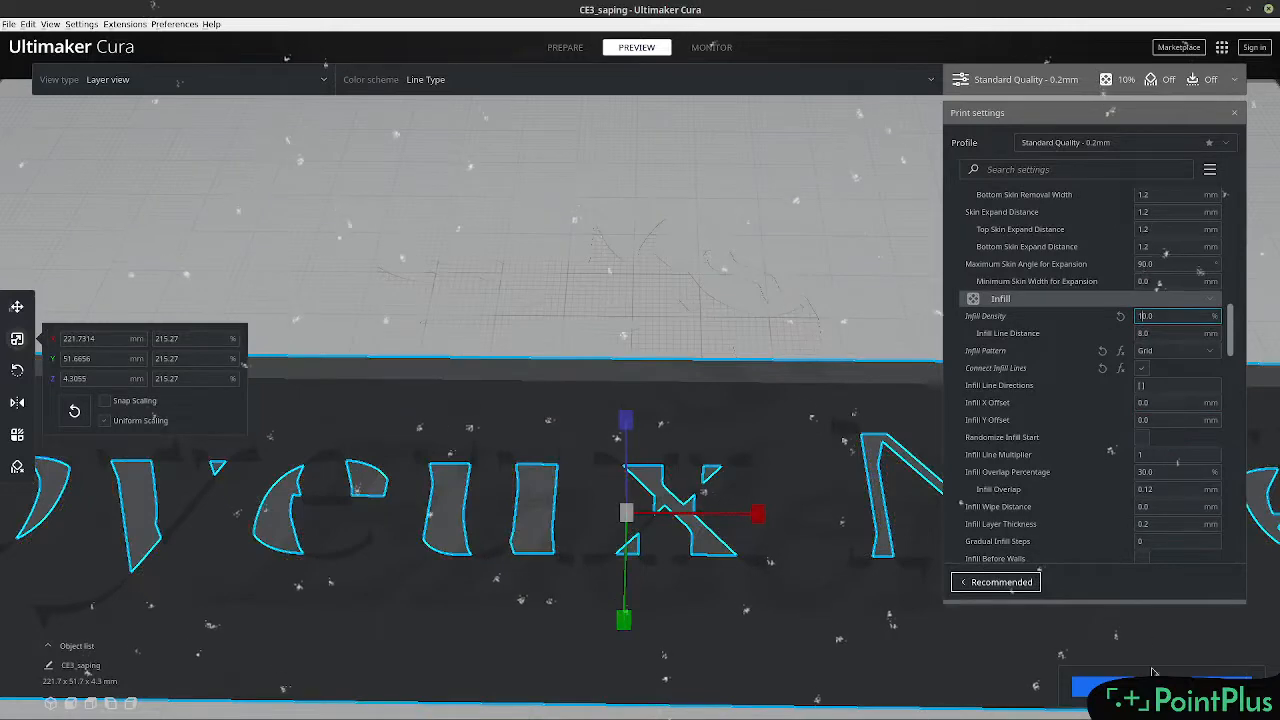
left_click(1150, 684)
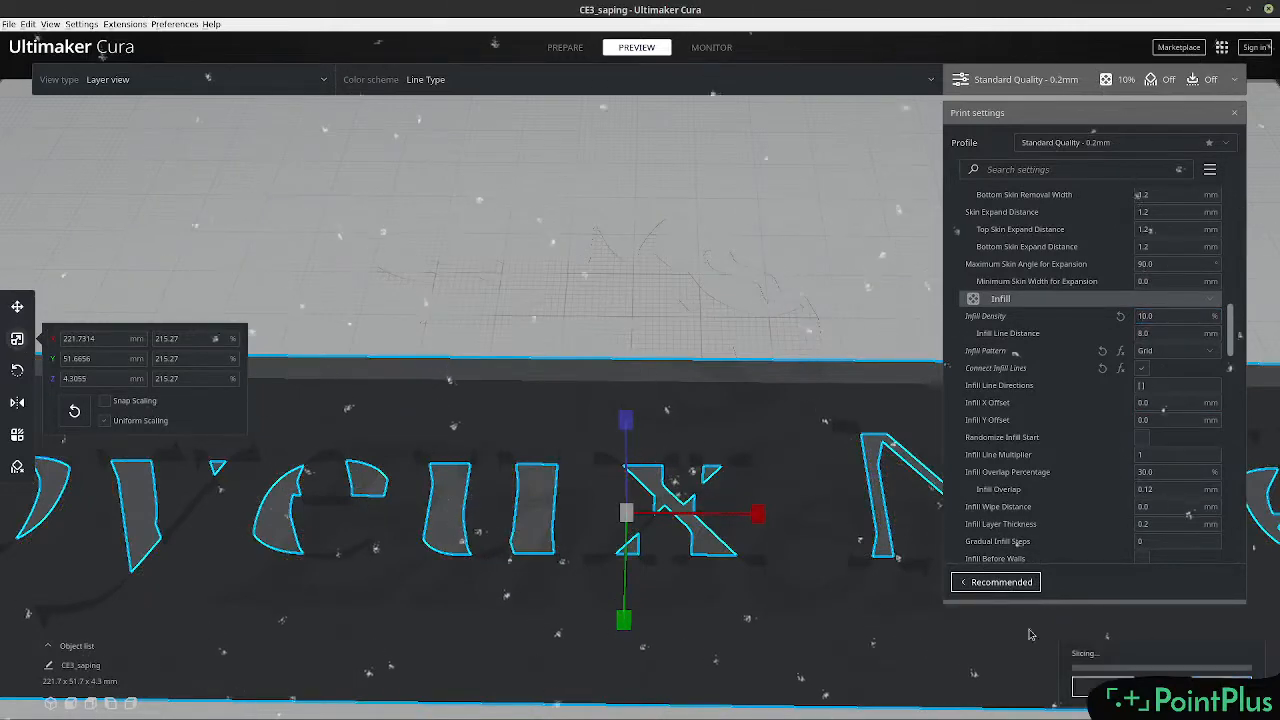
Raise the layer preview to layer 18, activate the Move tool, and examine the resliced plate from several distances and angles.
scroll(1030, 634, "down", 5)
scroll(776, 598, "down", 5)
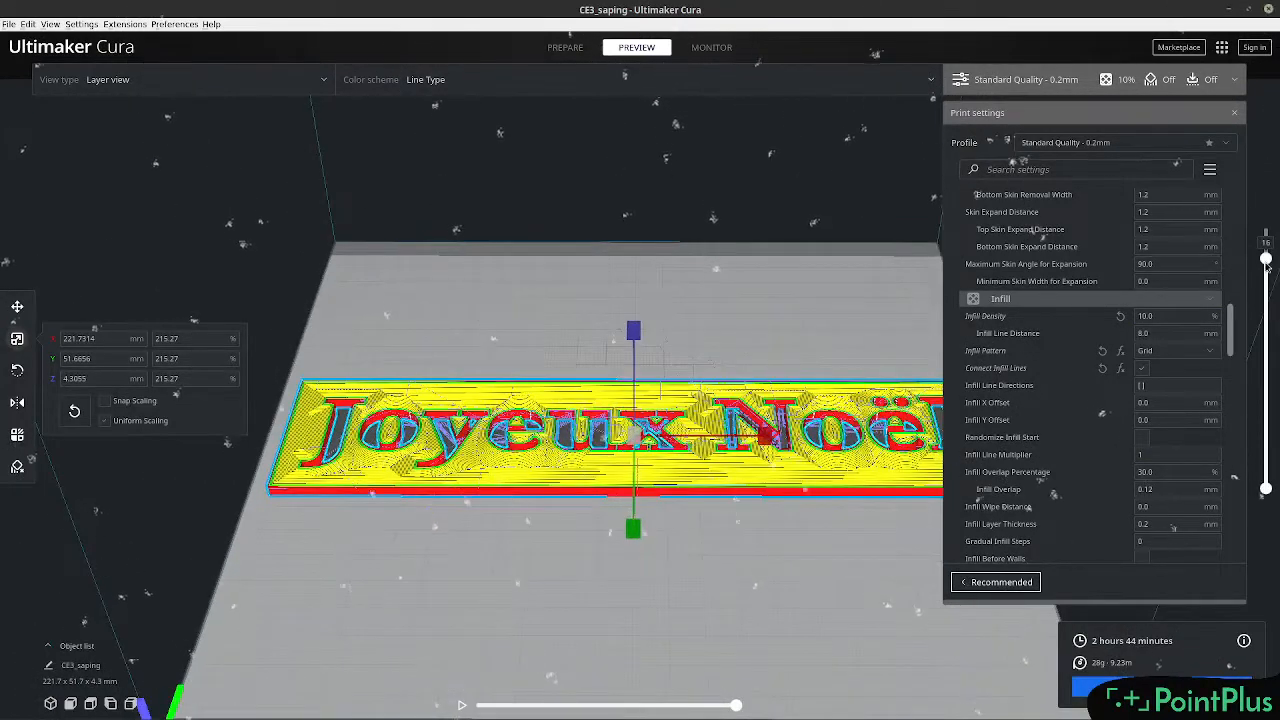
mouse_move(1268, 265)
left_mouse_down()
mouse_move(1267, 449)
mouse_move(1266, 229)
left_mouse_up()
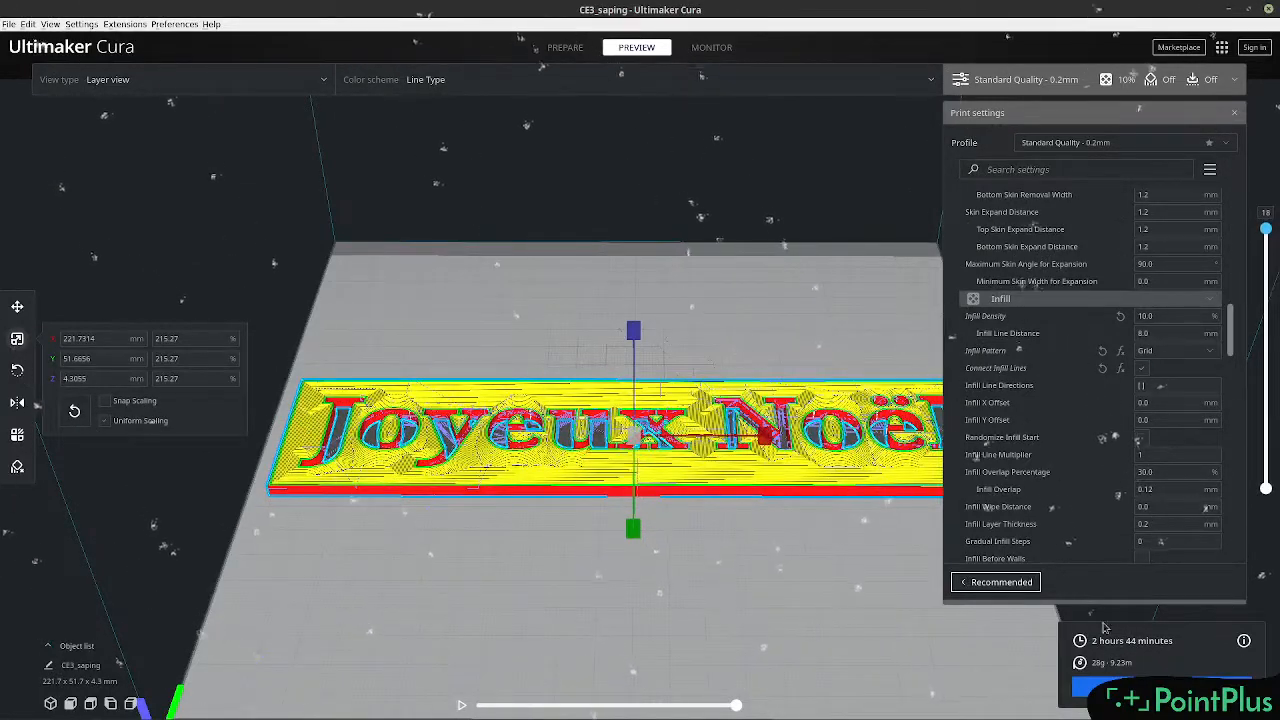
scroll(829, 561, "down", 4)
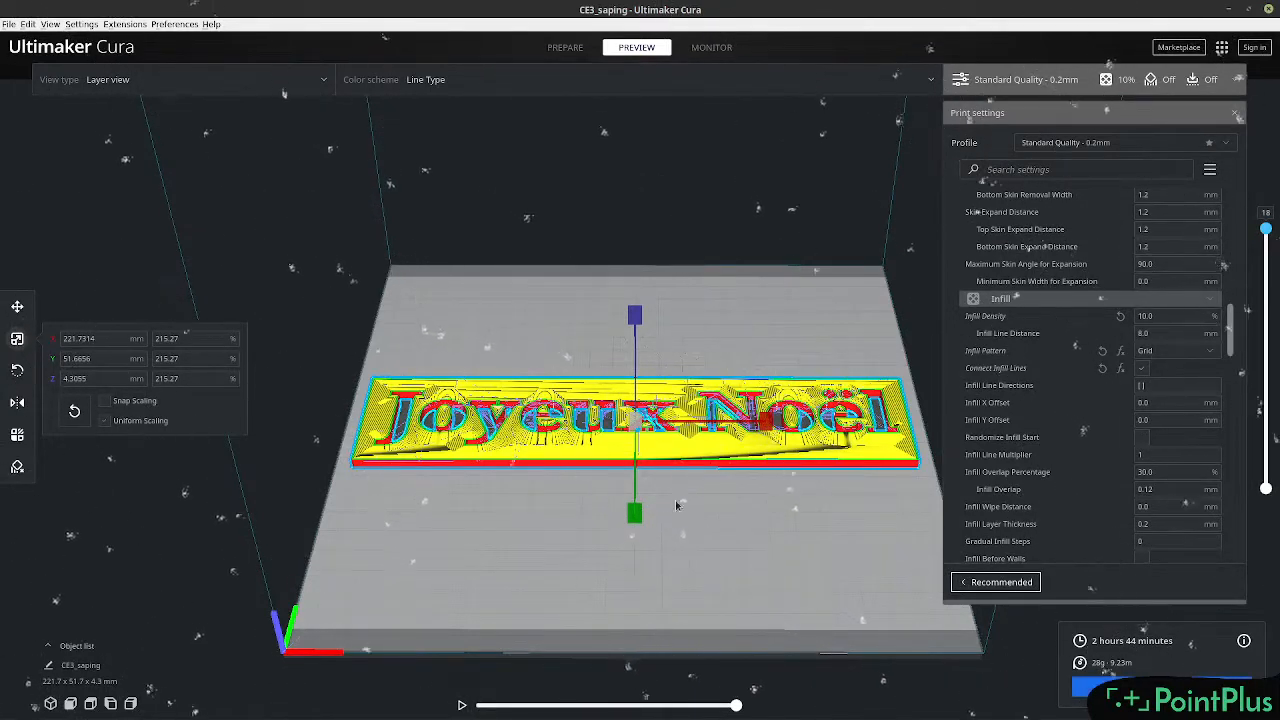
left_click(17, 306)
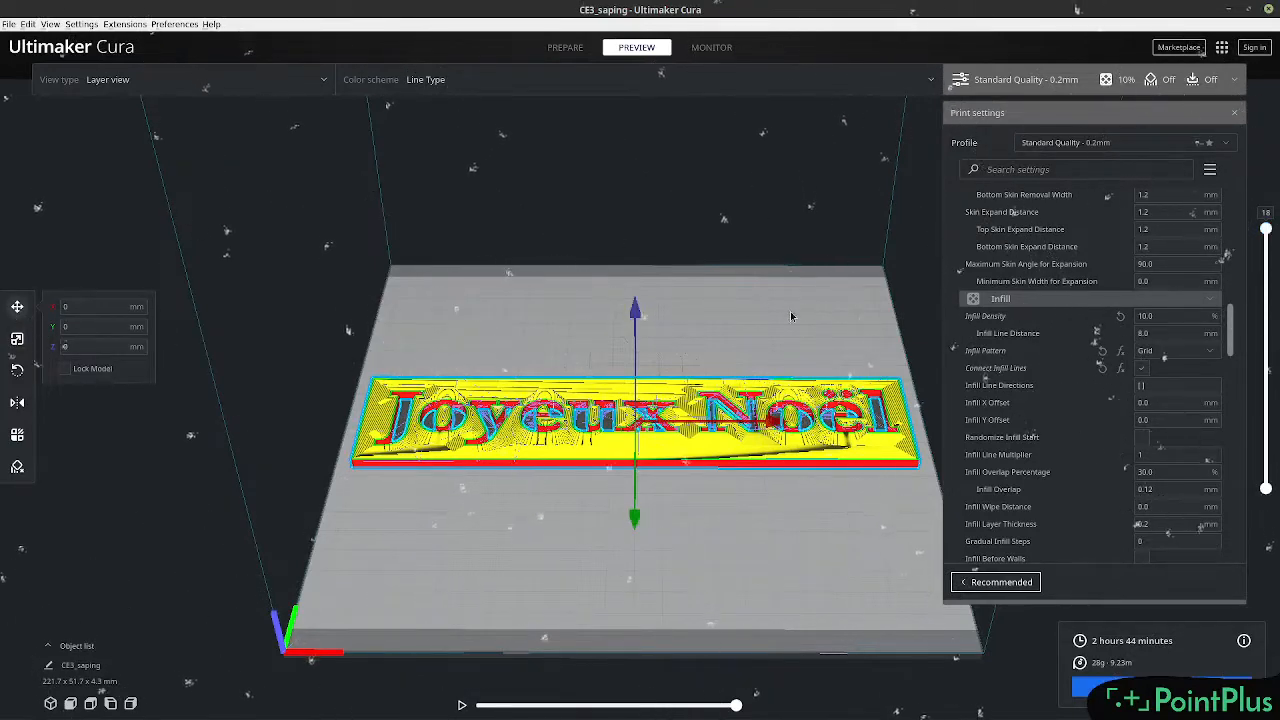
scroll(770, 523, "up", 4)
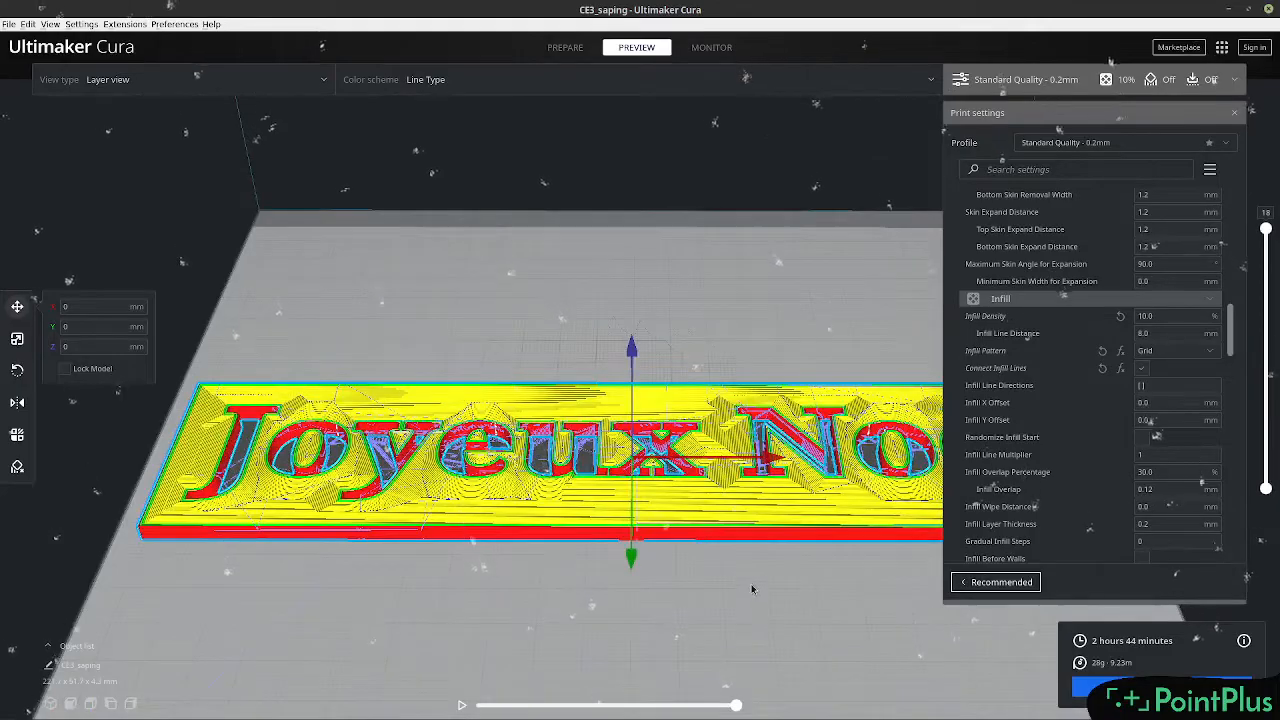
mouse_move(752, 589)
right_mouse_down()
mouse_move(750, 544)
mouse_move(751, 598)
mouse_move(913, 611)
mouse_move(738, 538)
mouse_move(735, 590)
right_mouse_up()
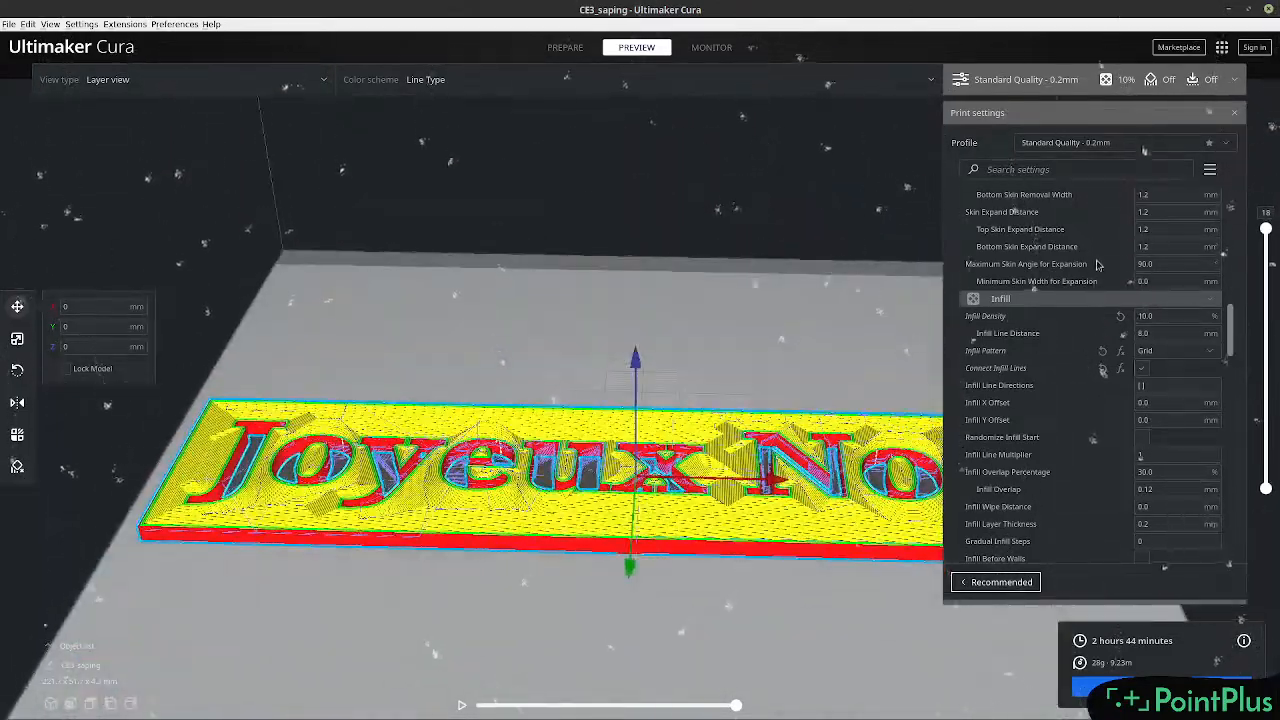
Open the bottom skin removal width value for editing.
left_click(1157, 196)
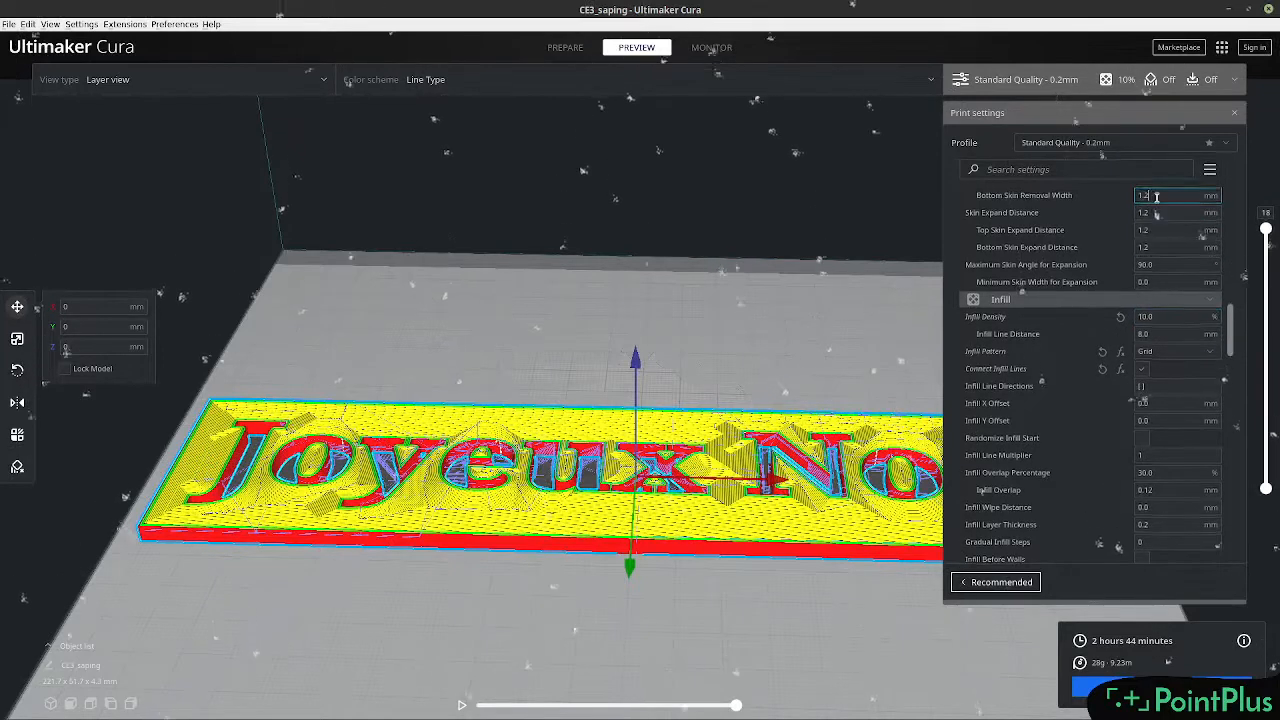